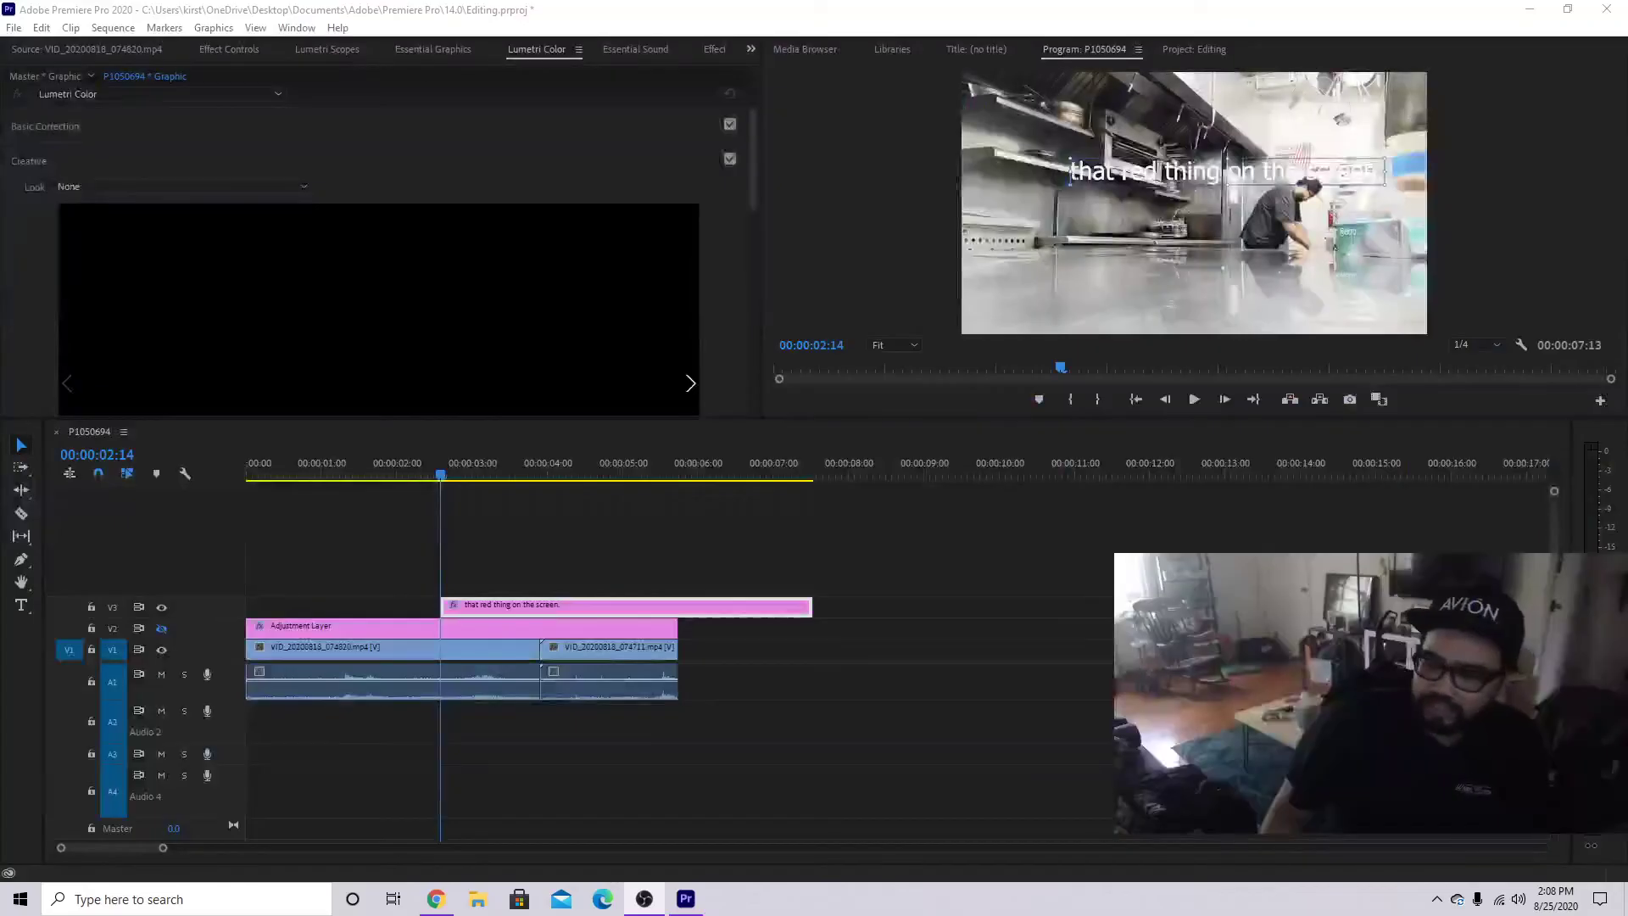
Re-enable track output on V2 so the adjustment layer's darker grade shows on the kitchen footage.
left_click(161, 628)
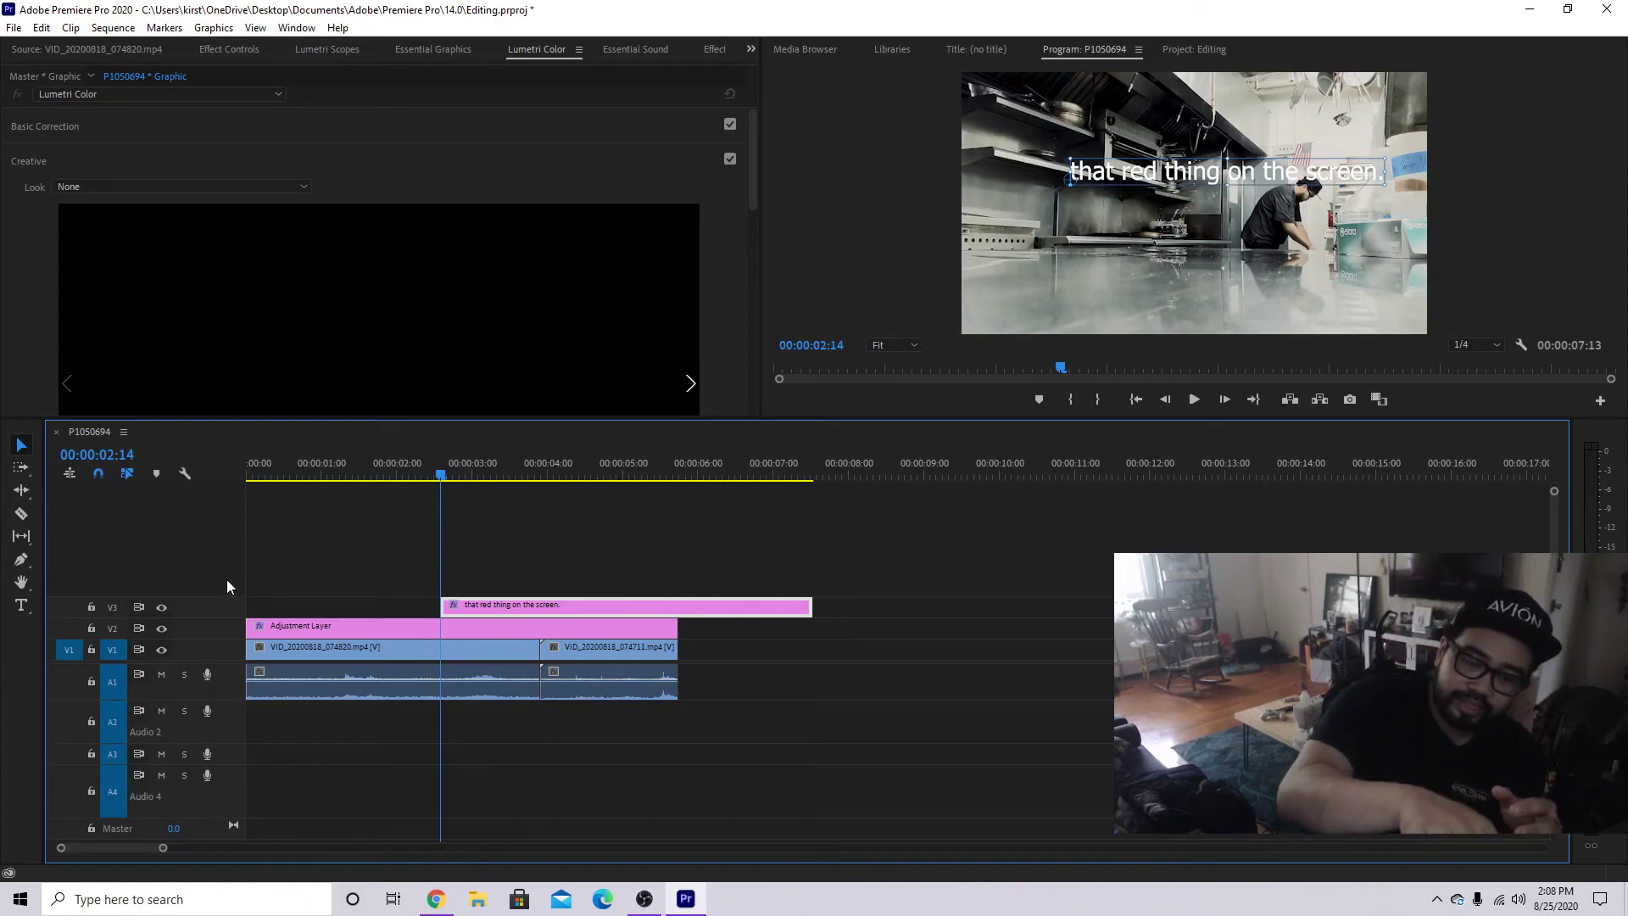
Select the dialogue clips, play the sequence to preview them, and return the playhead to the start.
left_click(754, 534)
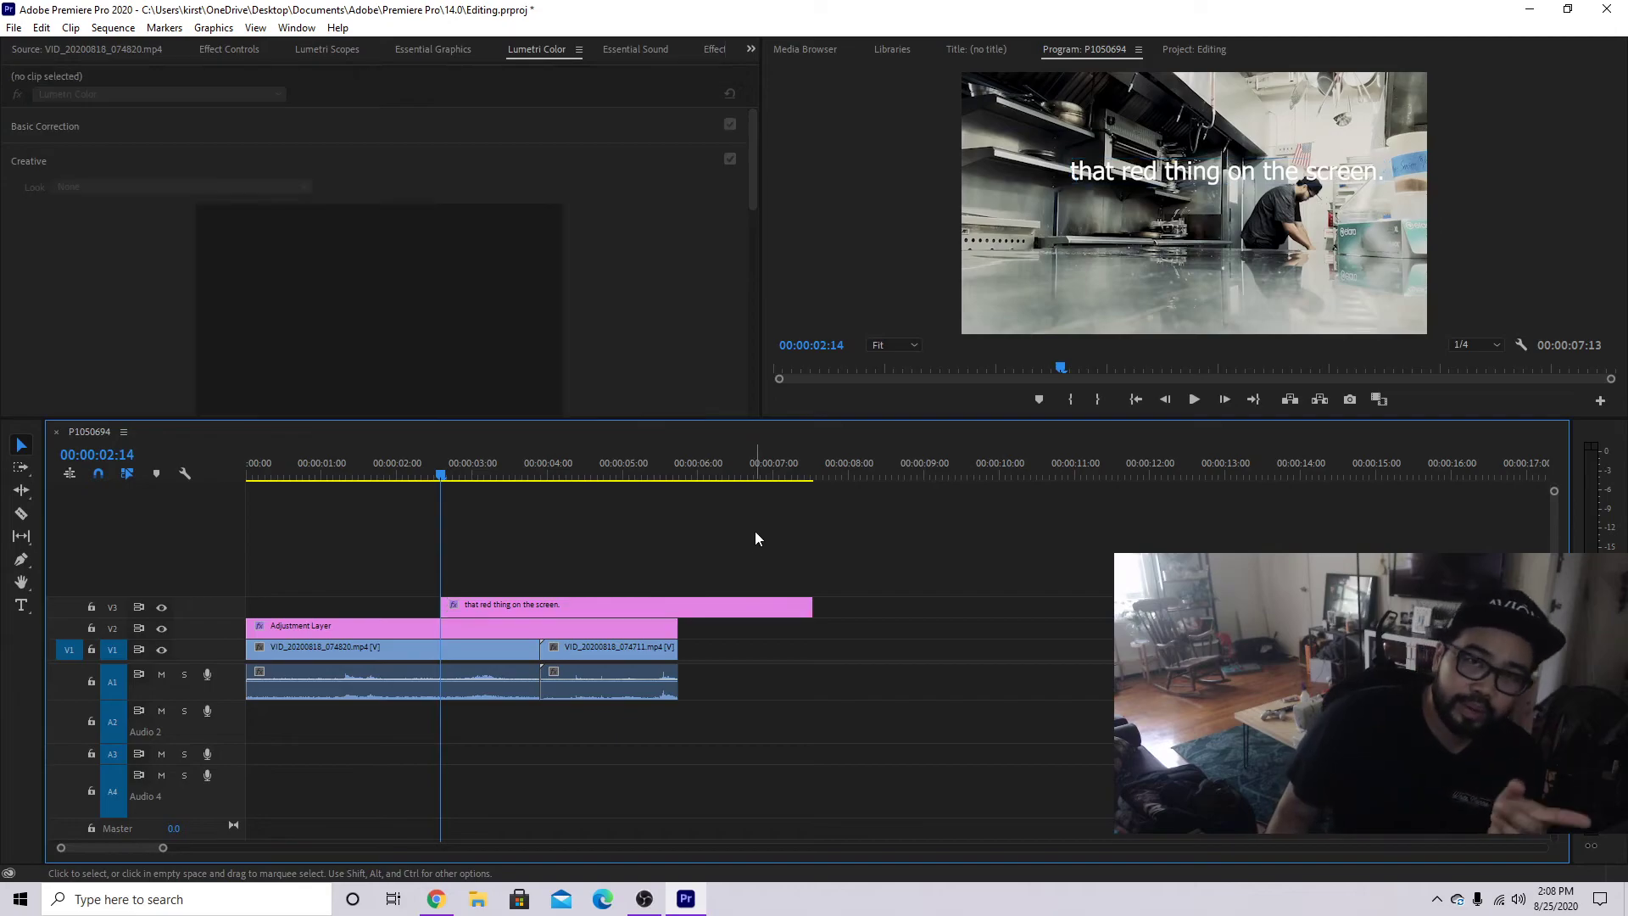
left_click(443, 689)
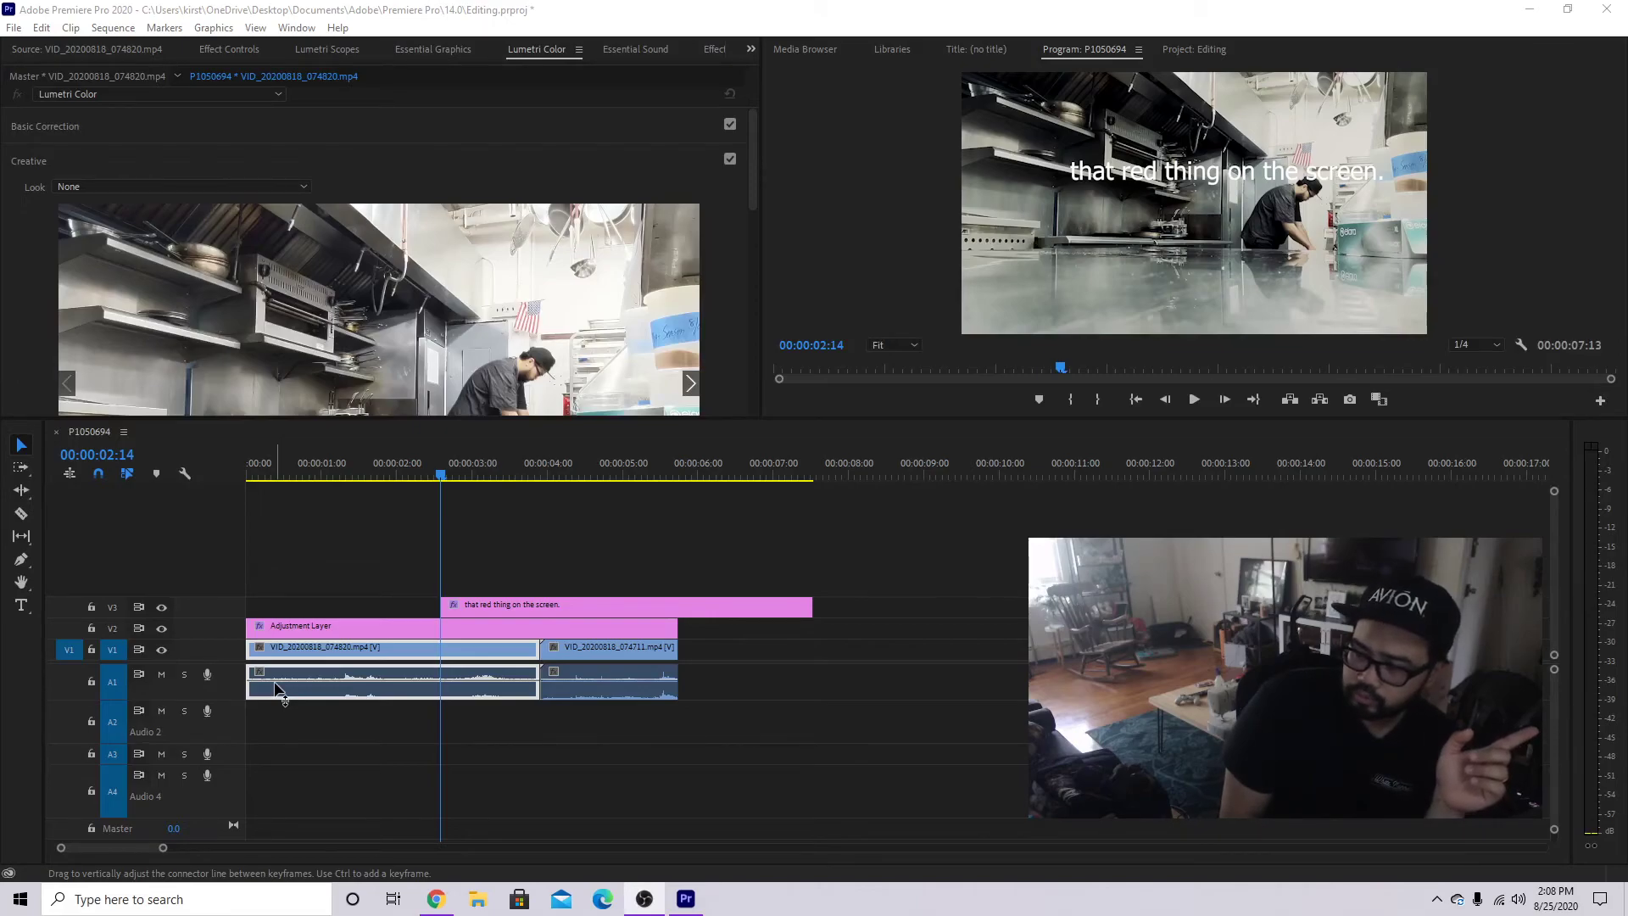
left_click(323, 532)
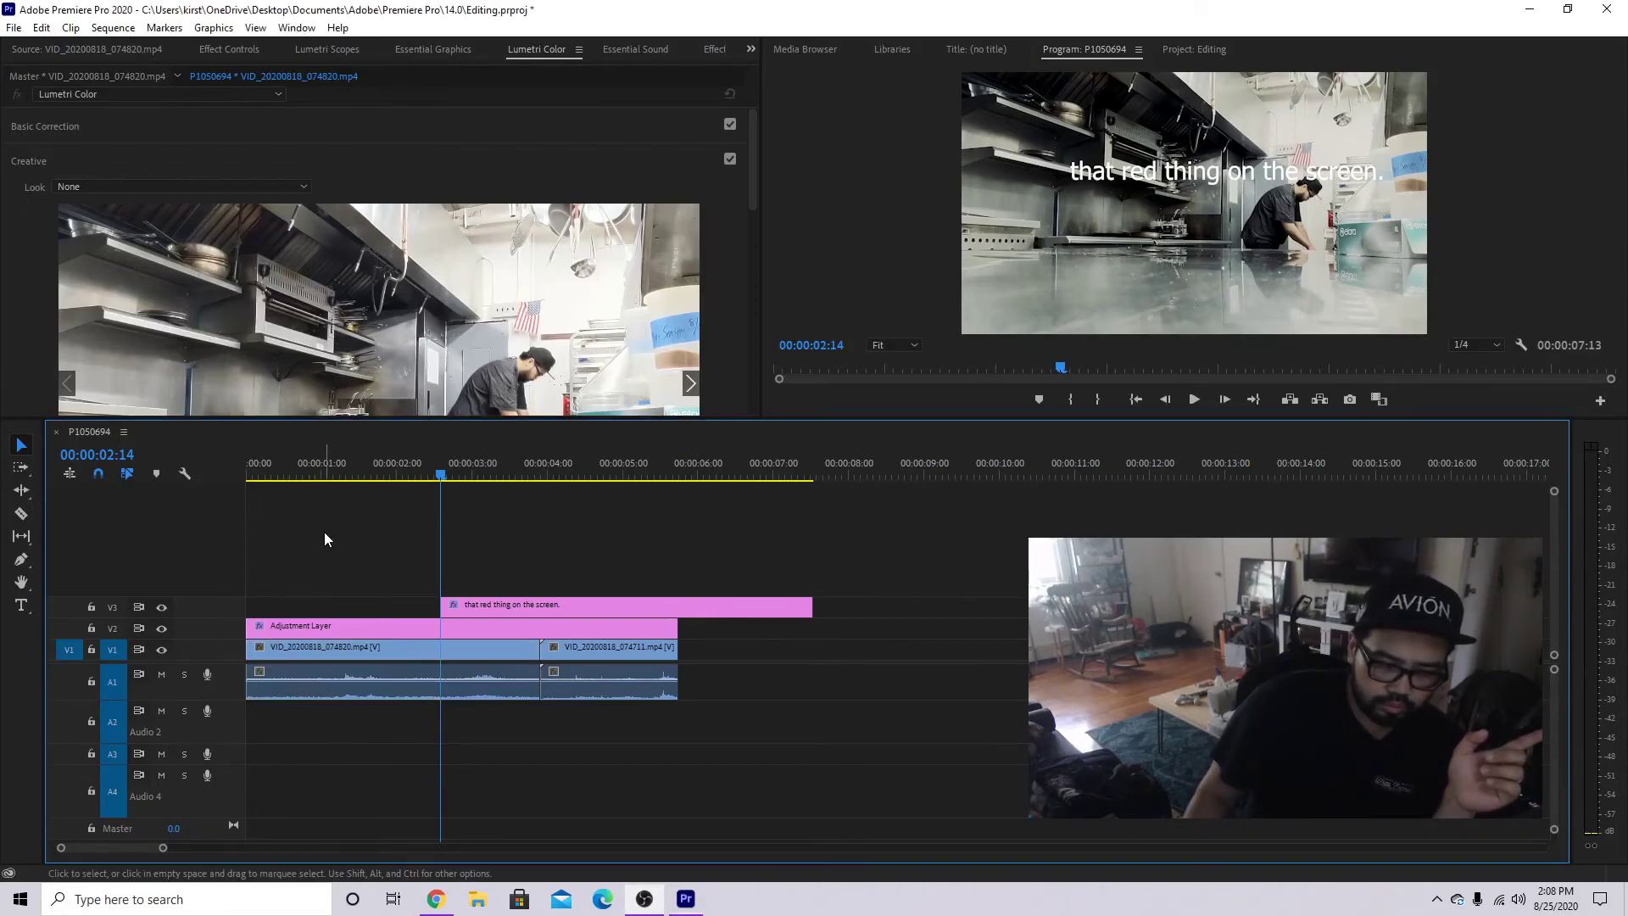
key("space")
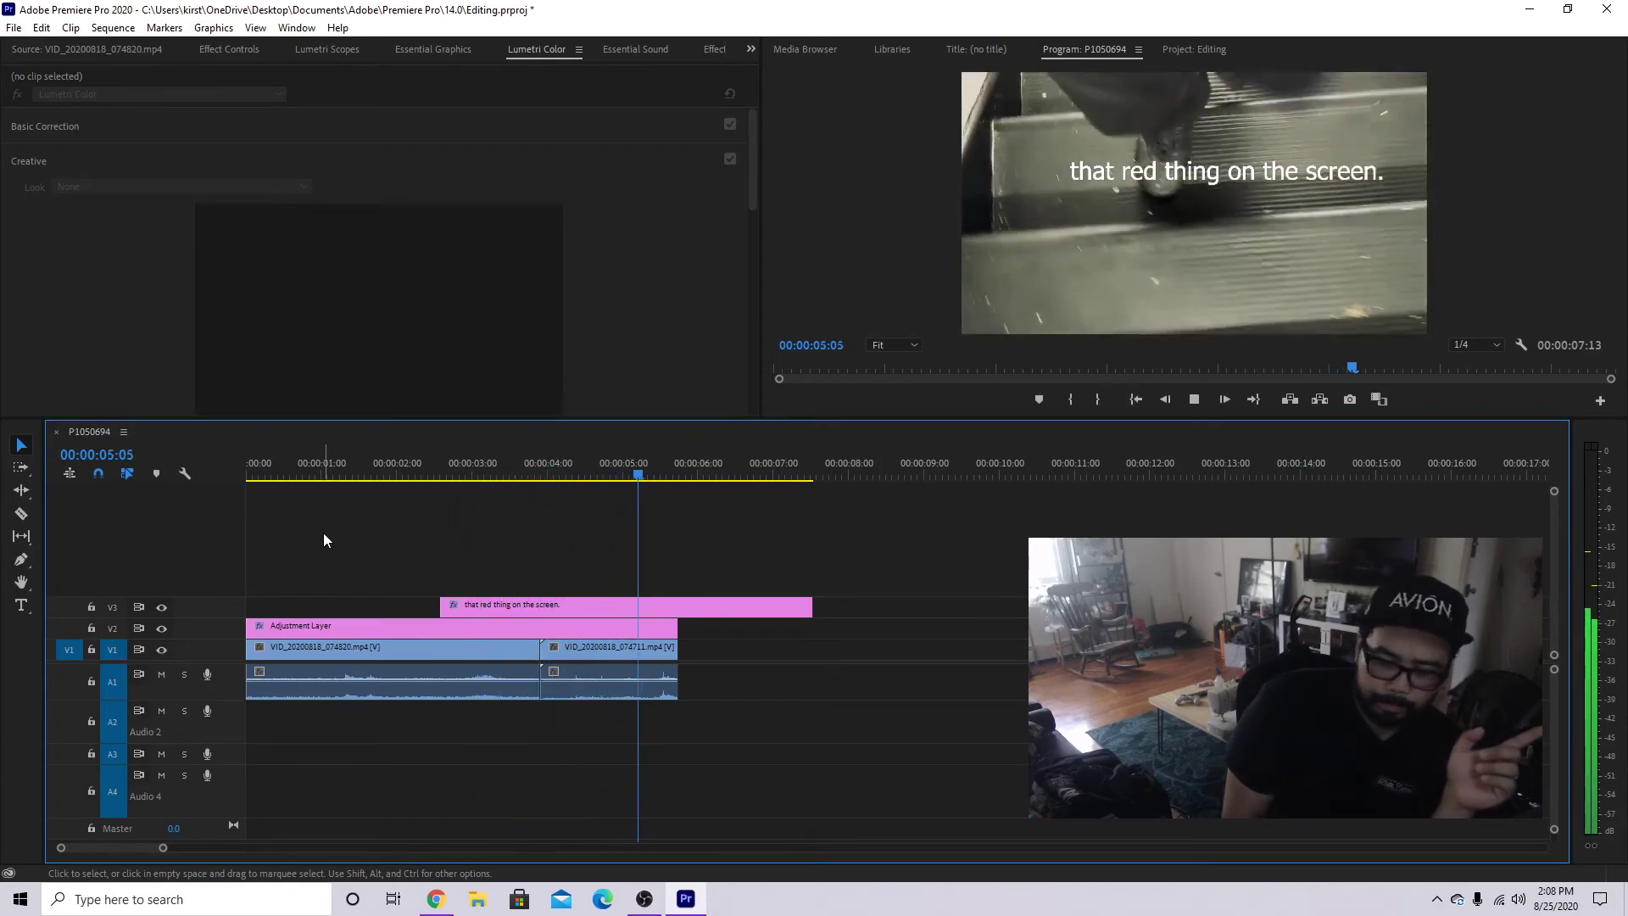
left_click(610, 649)
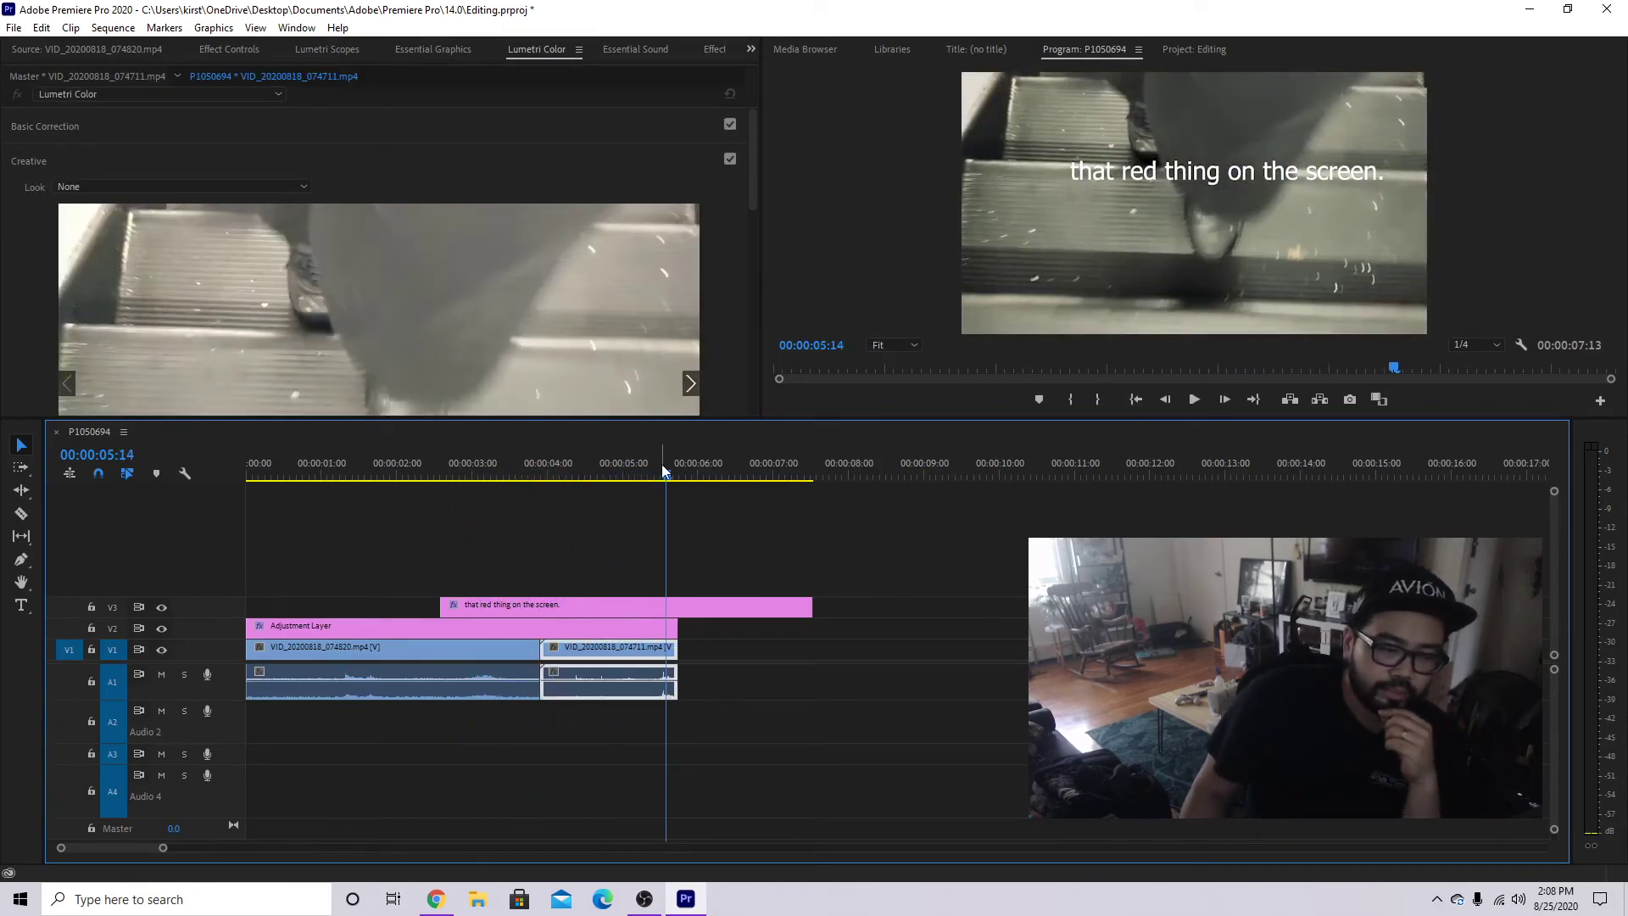
left_click_drag(658, 480, 260, 542)
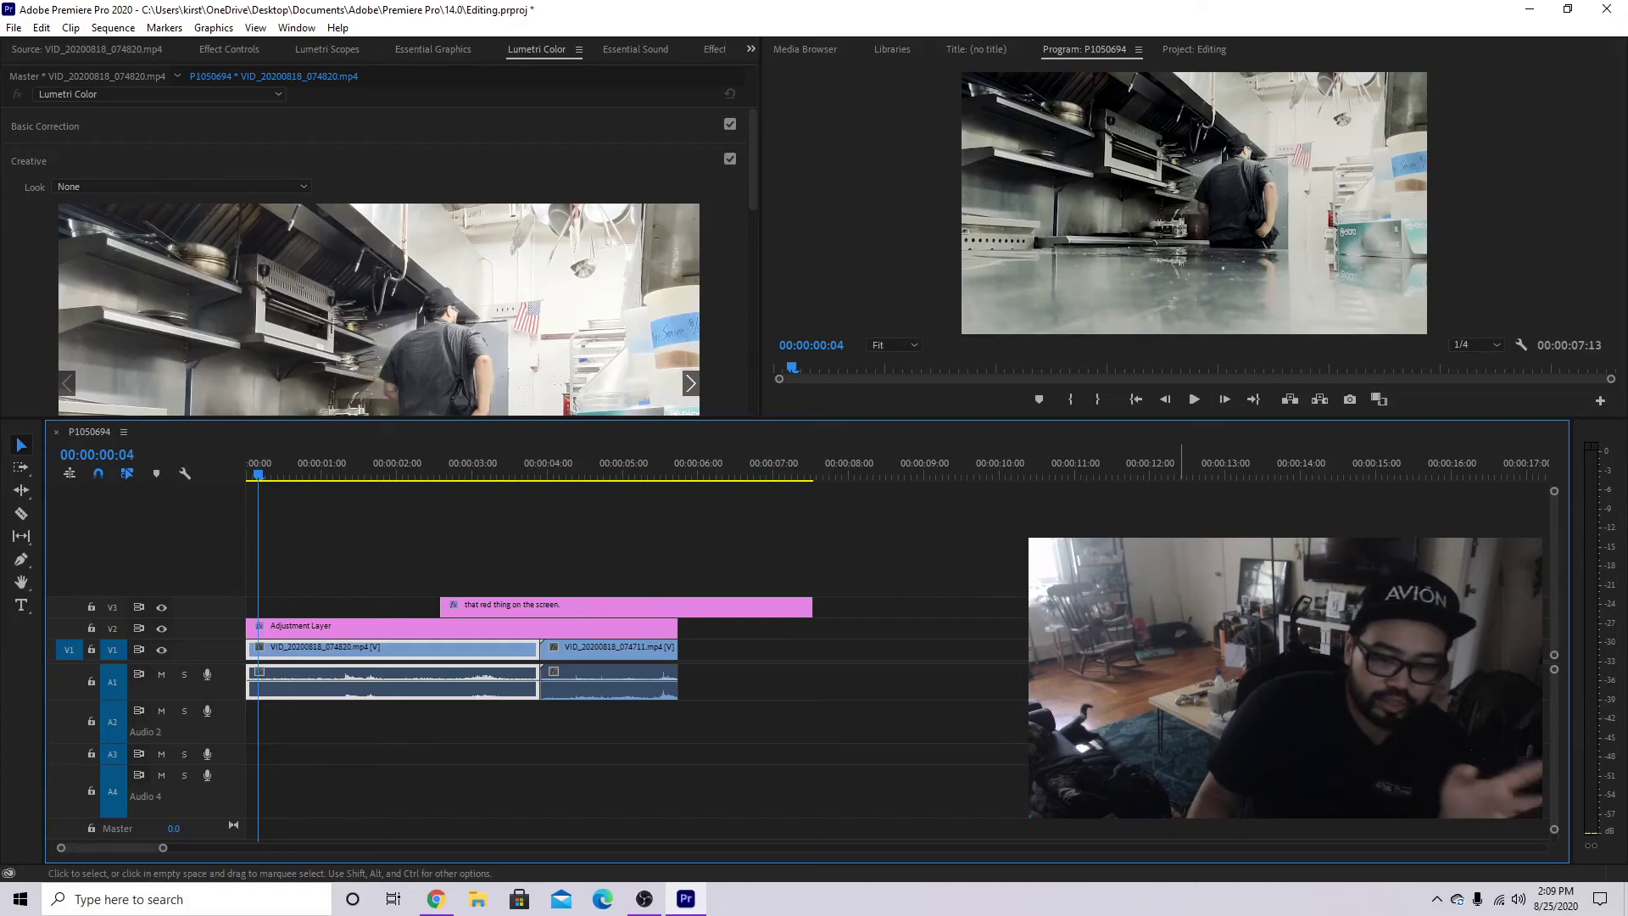
Add the ES_9th Power music from the Project bin to track A2 at the sequence start.
left_click(1202, 53)
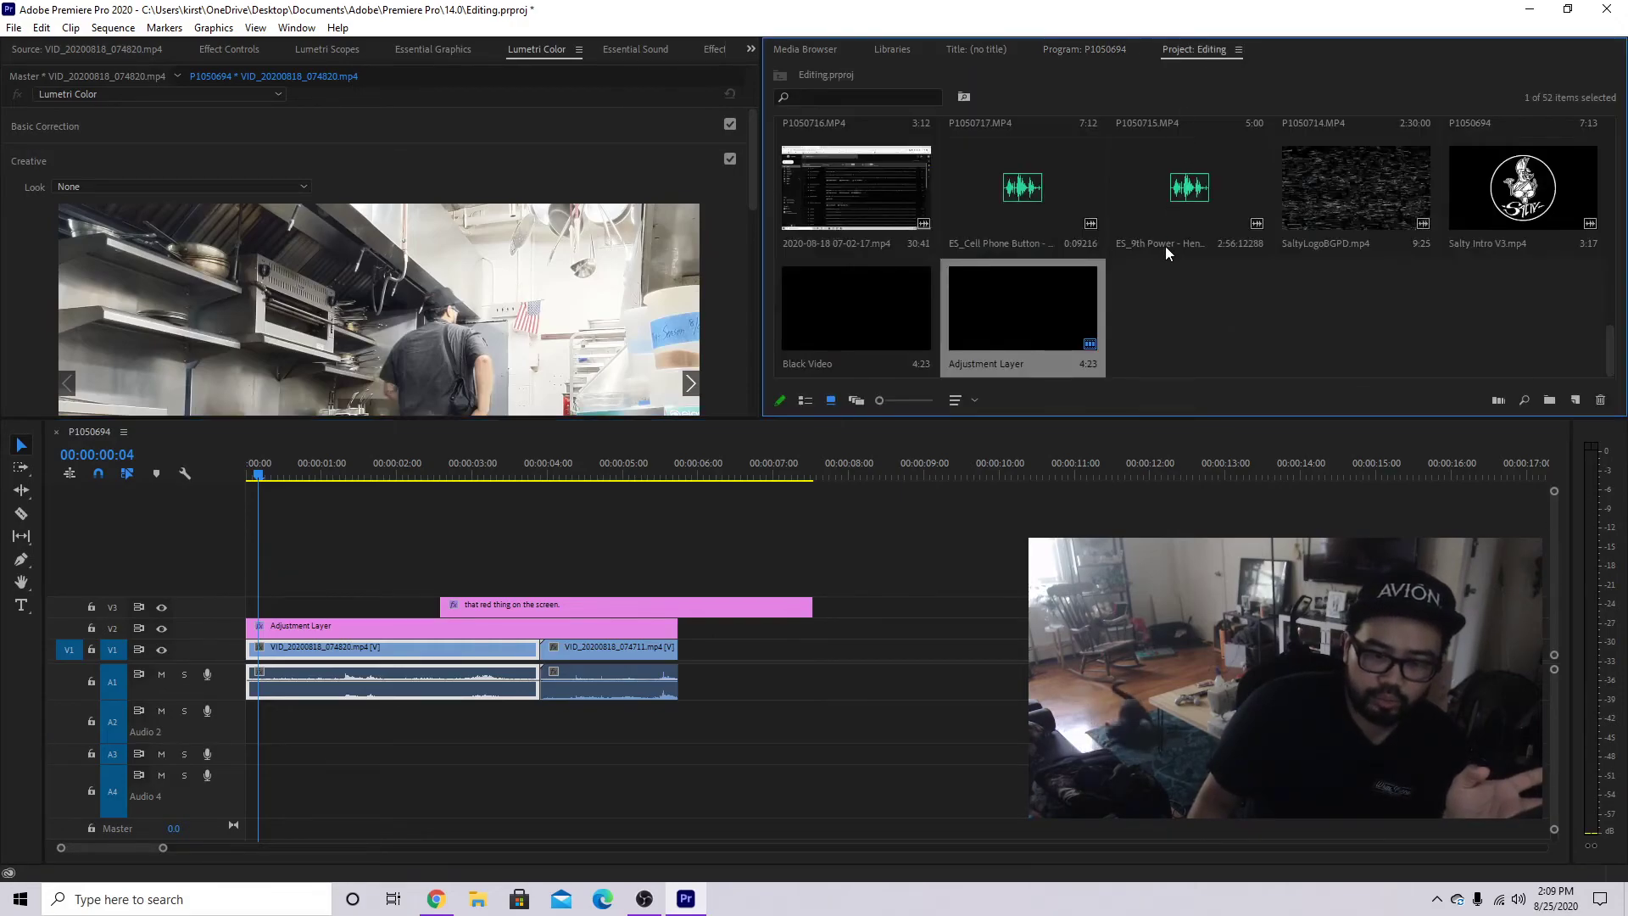
left_click(1199, 197)
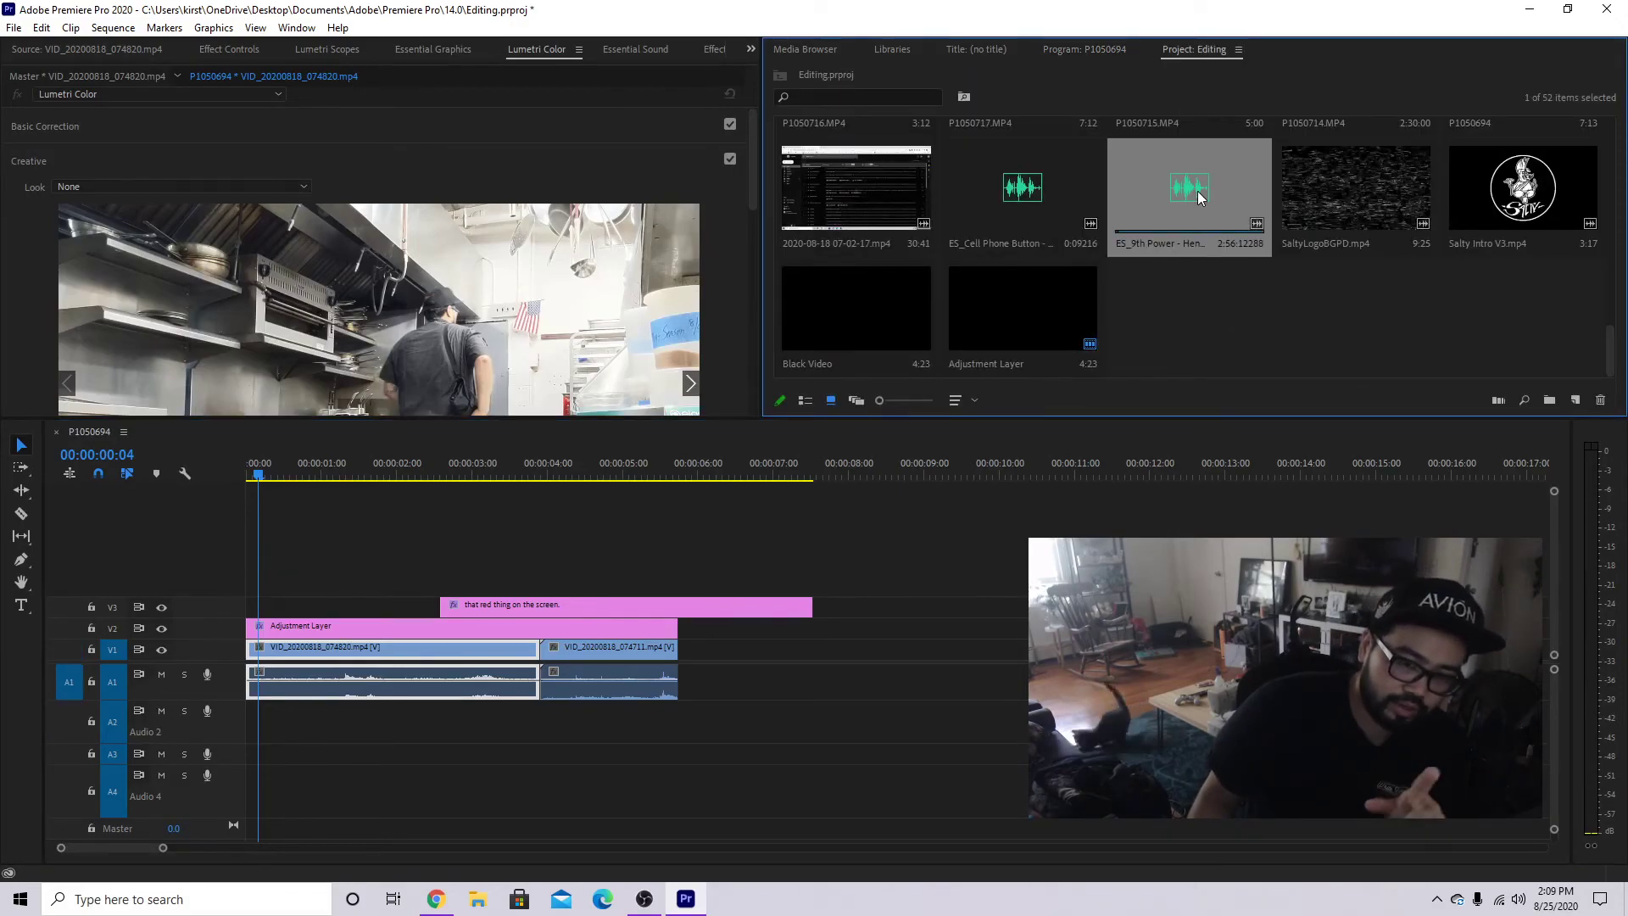
left_click_drag(1198, 197, 252, 724)
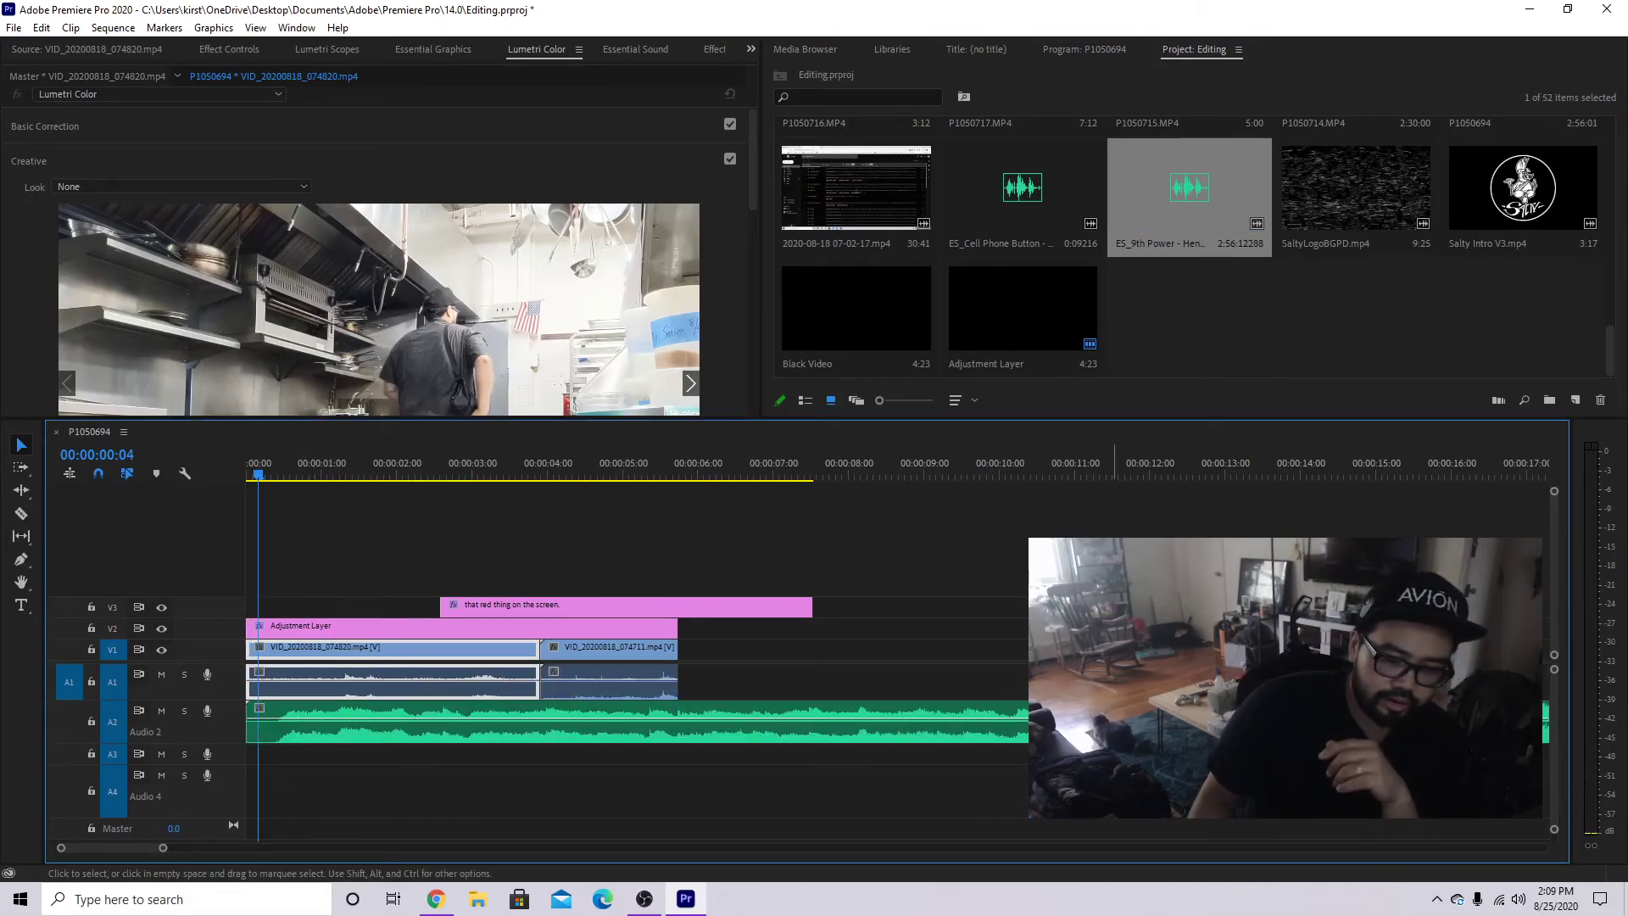
Slide the later music section to the sequence start, mute A2, and return to the start.
key("c")
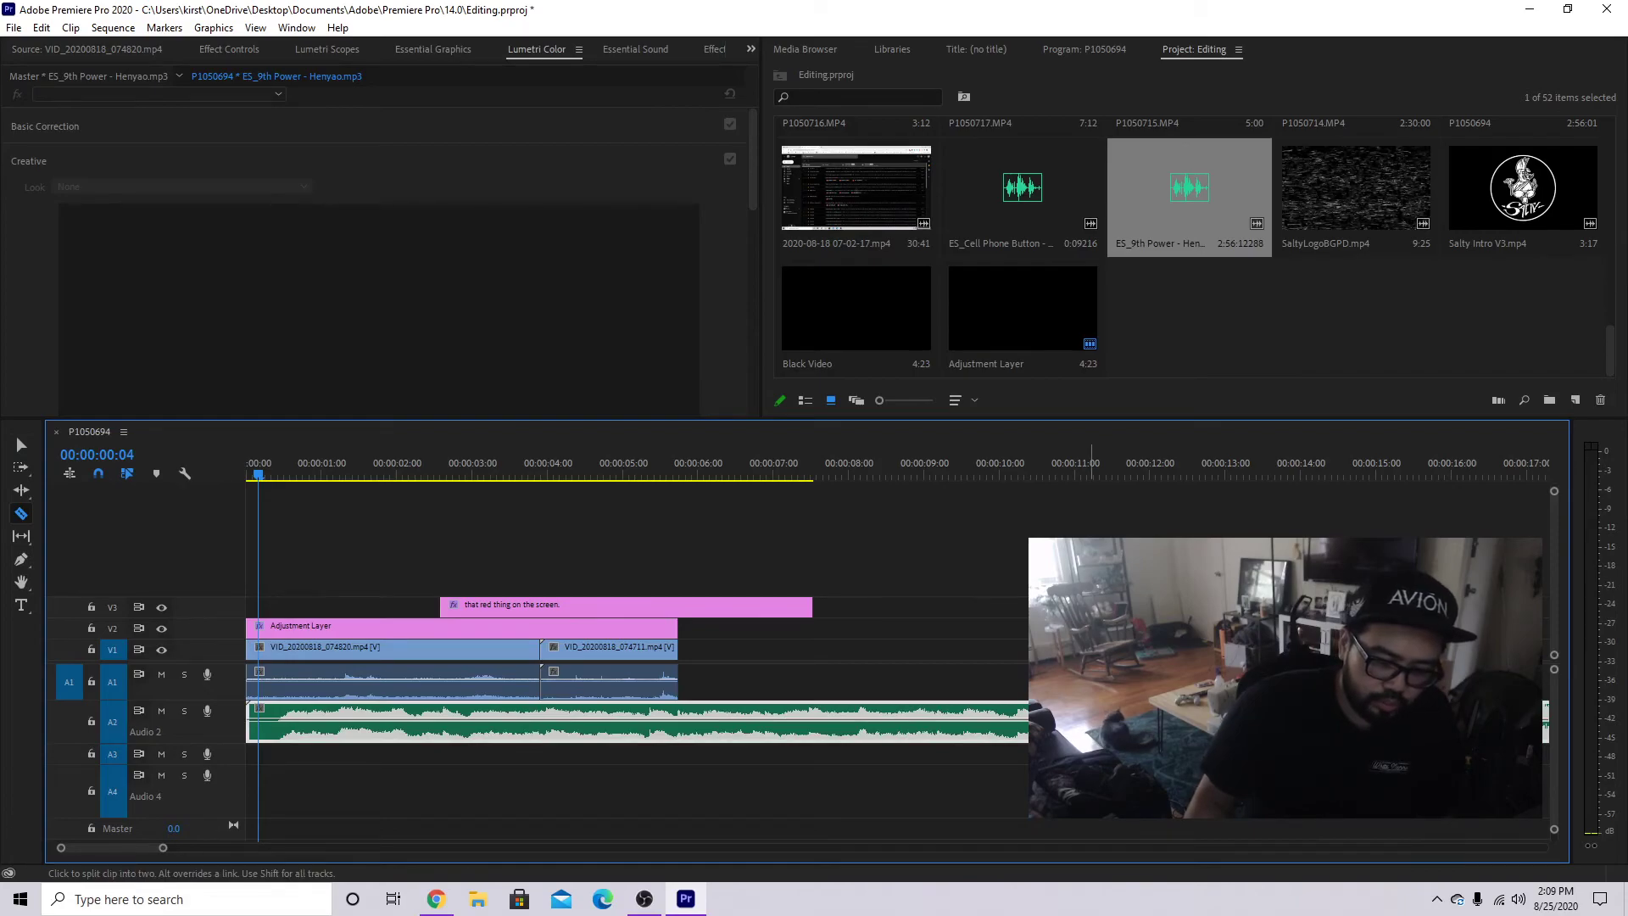
key("v")
left_click_drag(1060, 723, 280, 727)
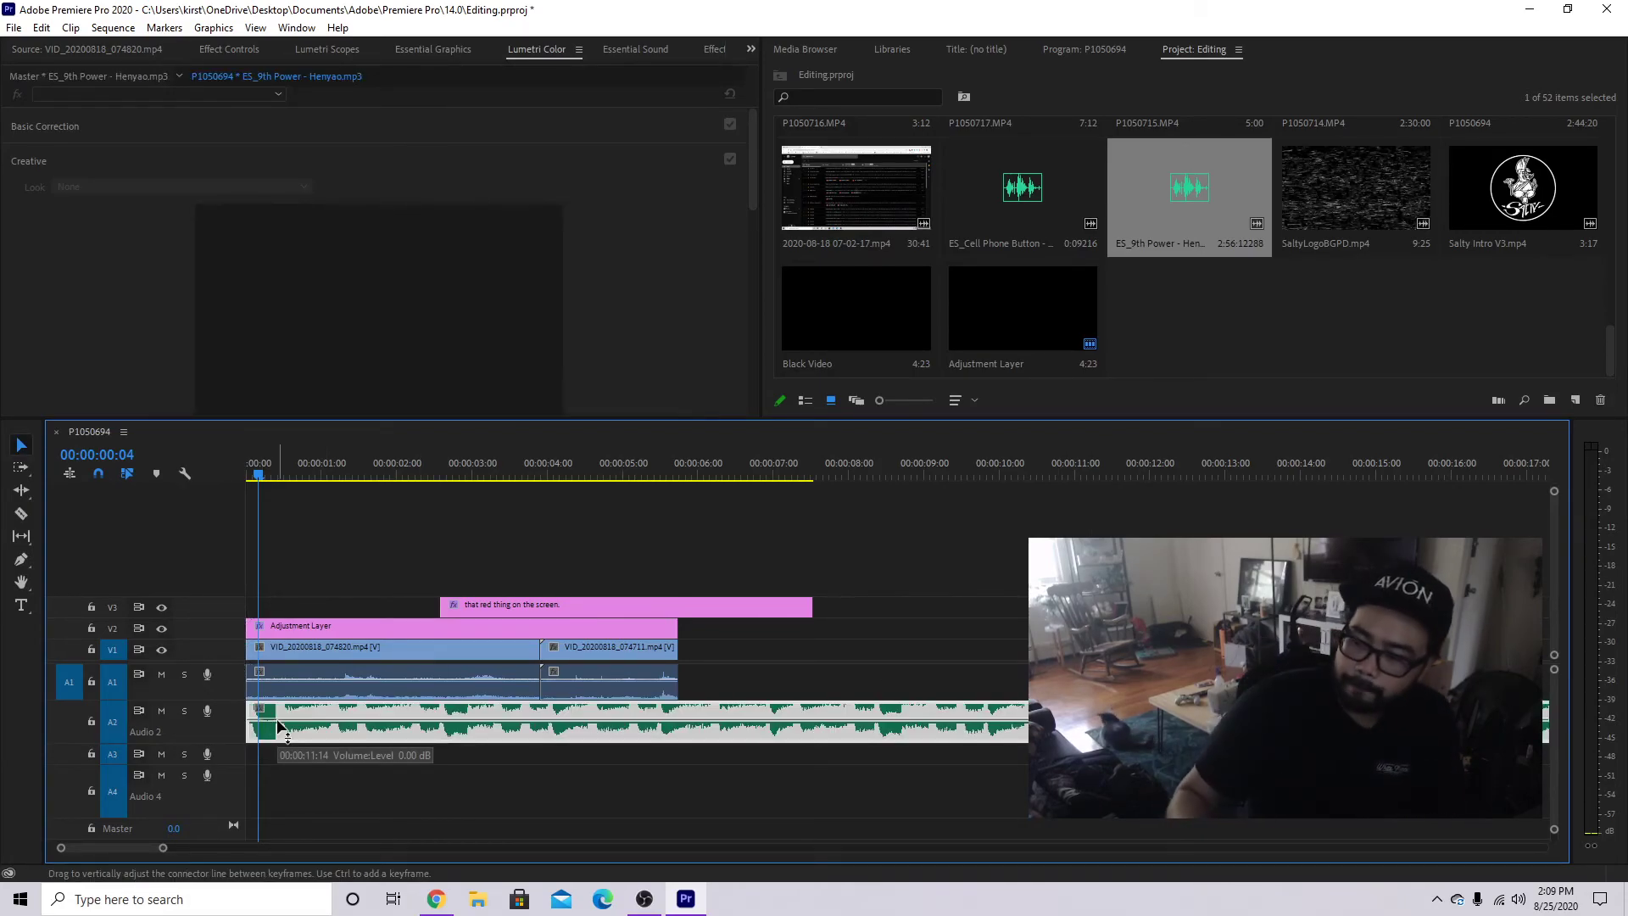
left_click(161, 711)
left_click(247, 473)
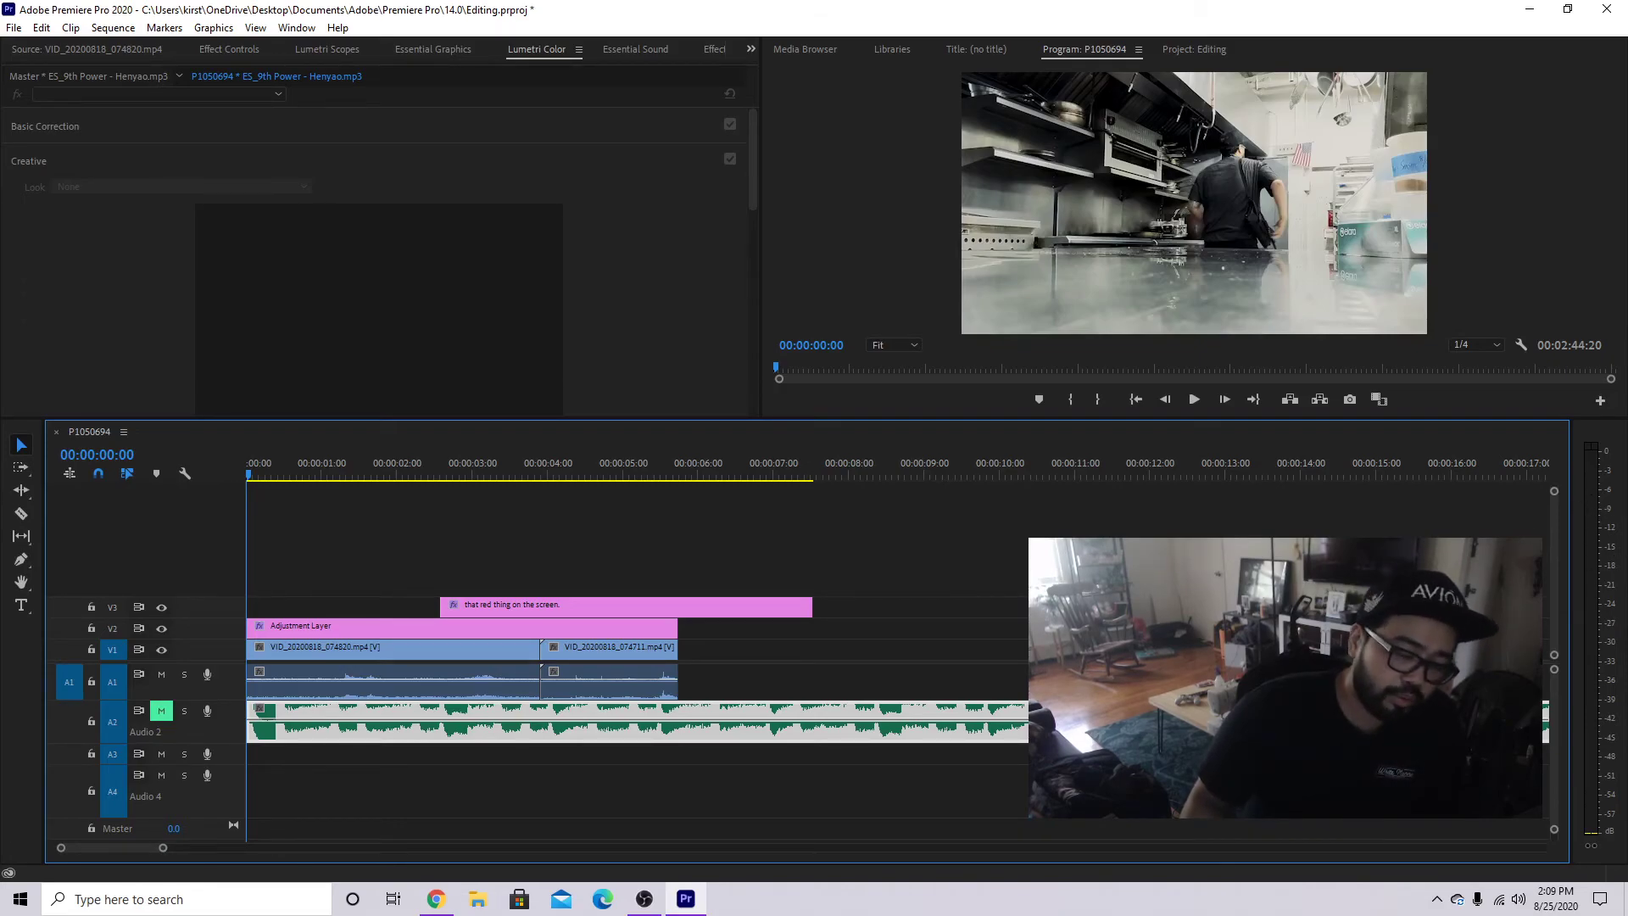
Play the sequence opening twice from the start to hear the music under the dialogue.
left_click(358, 541)
key("space")
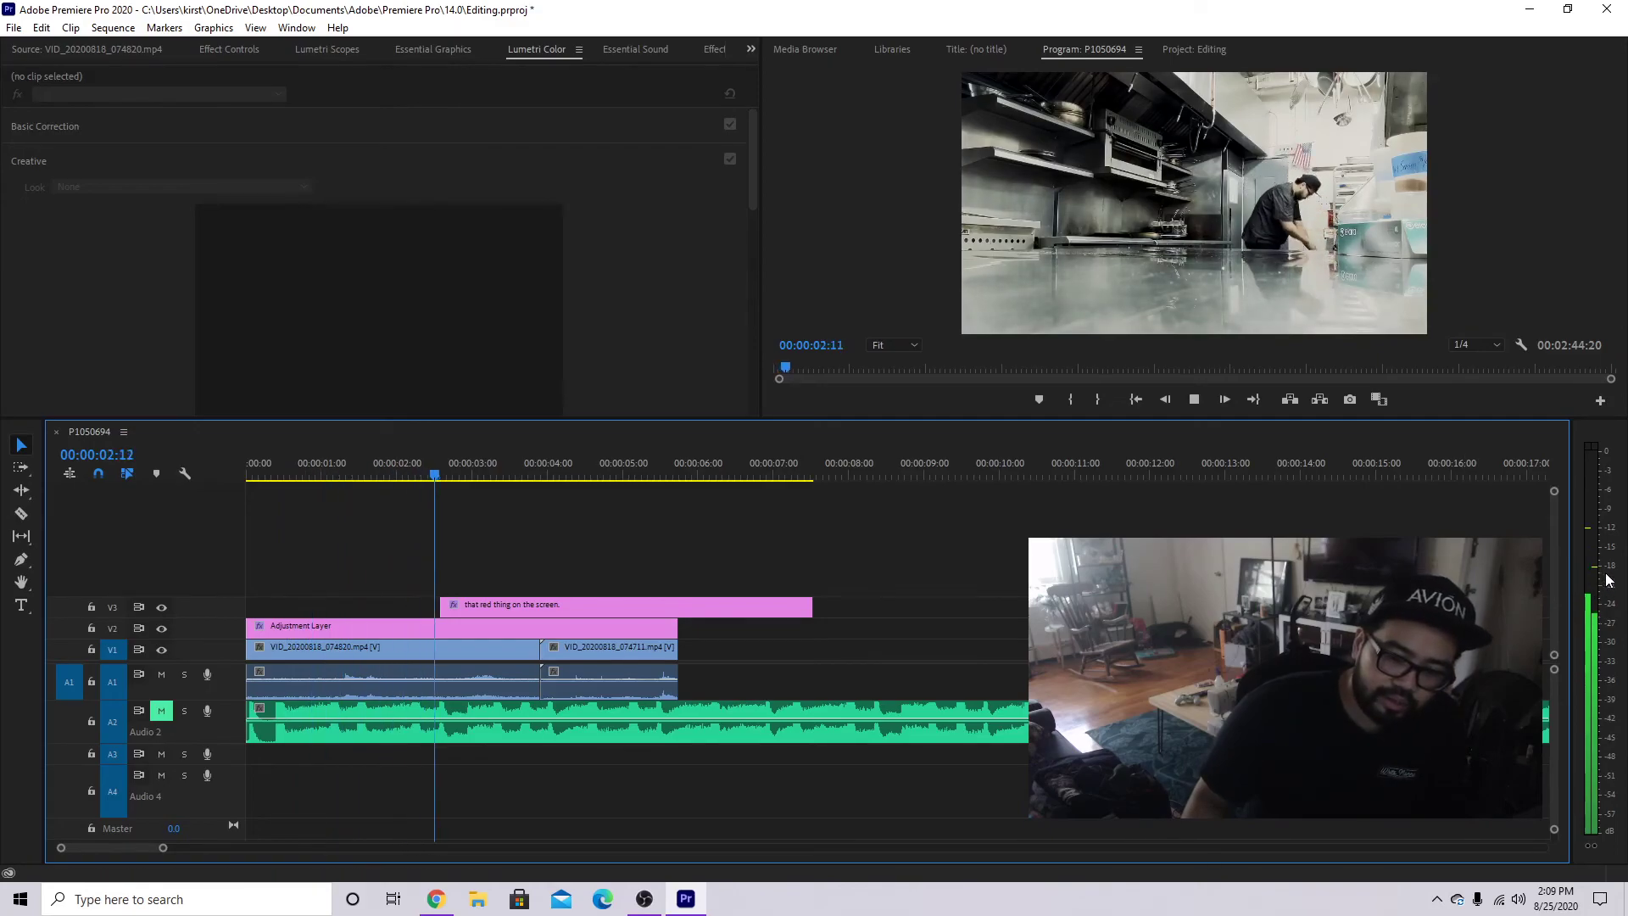
key("space")
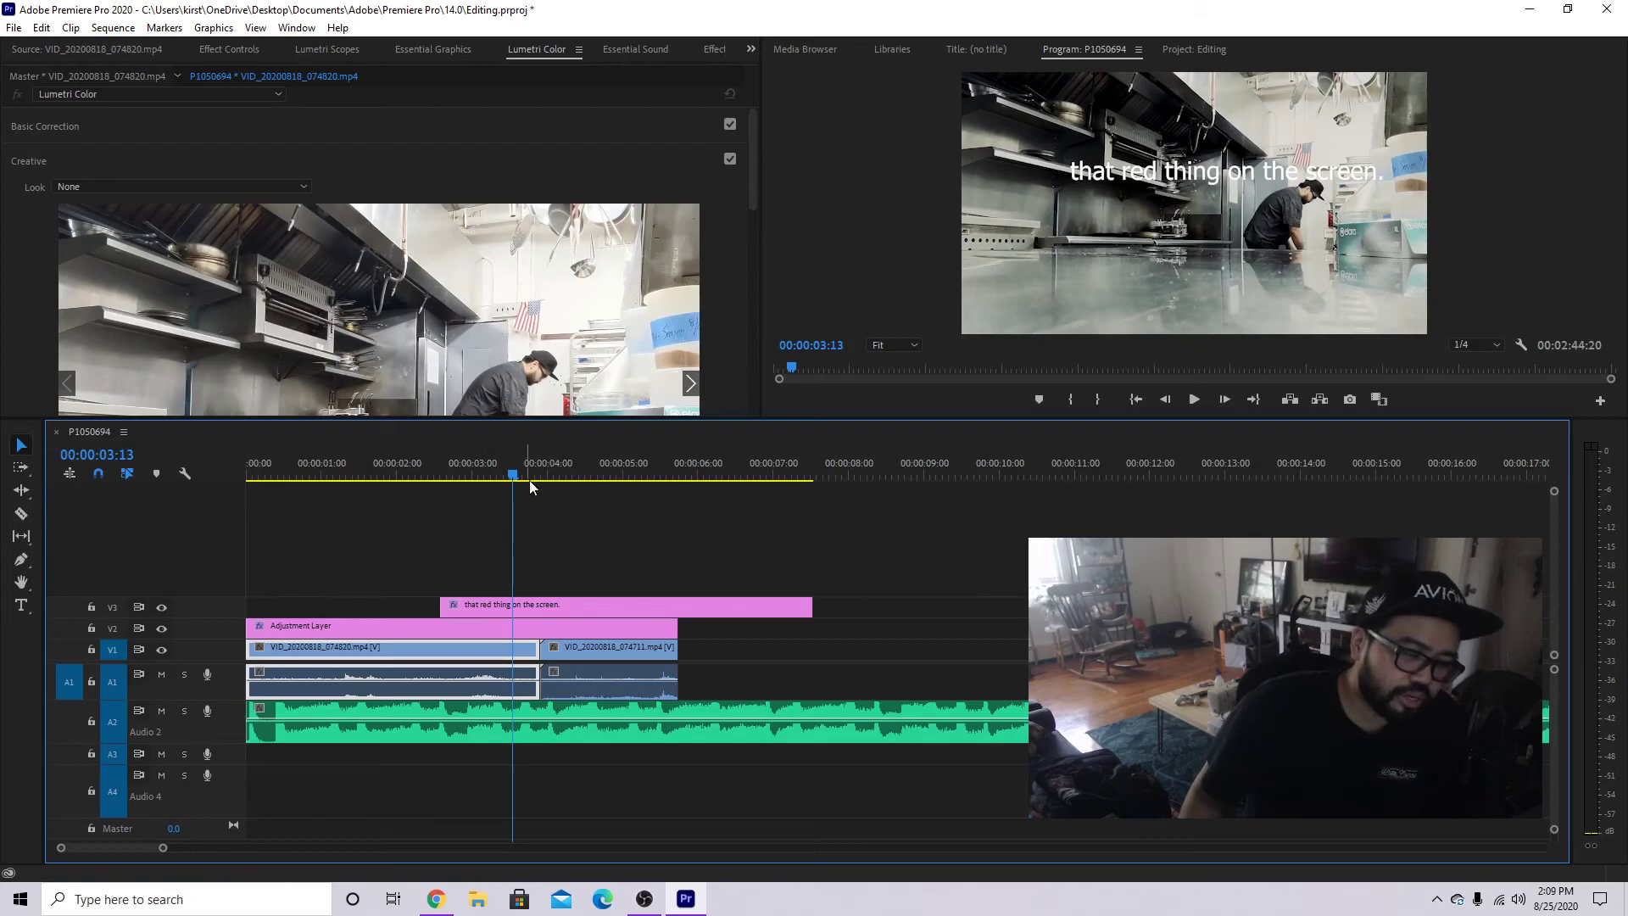
key("Home")
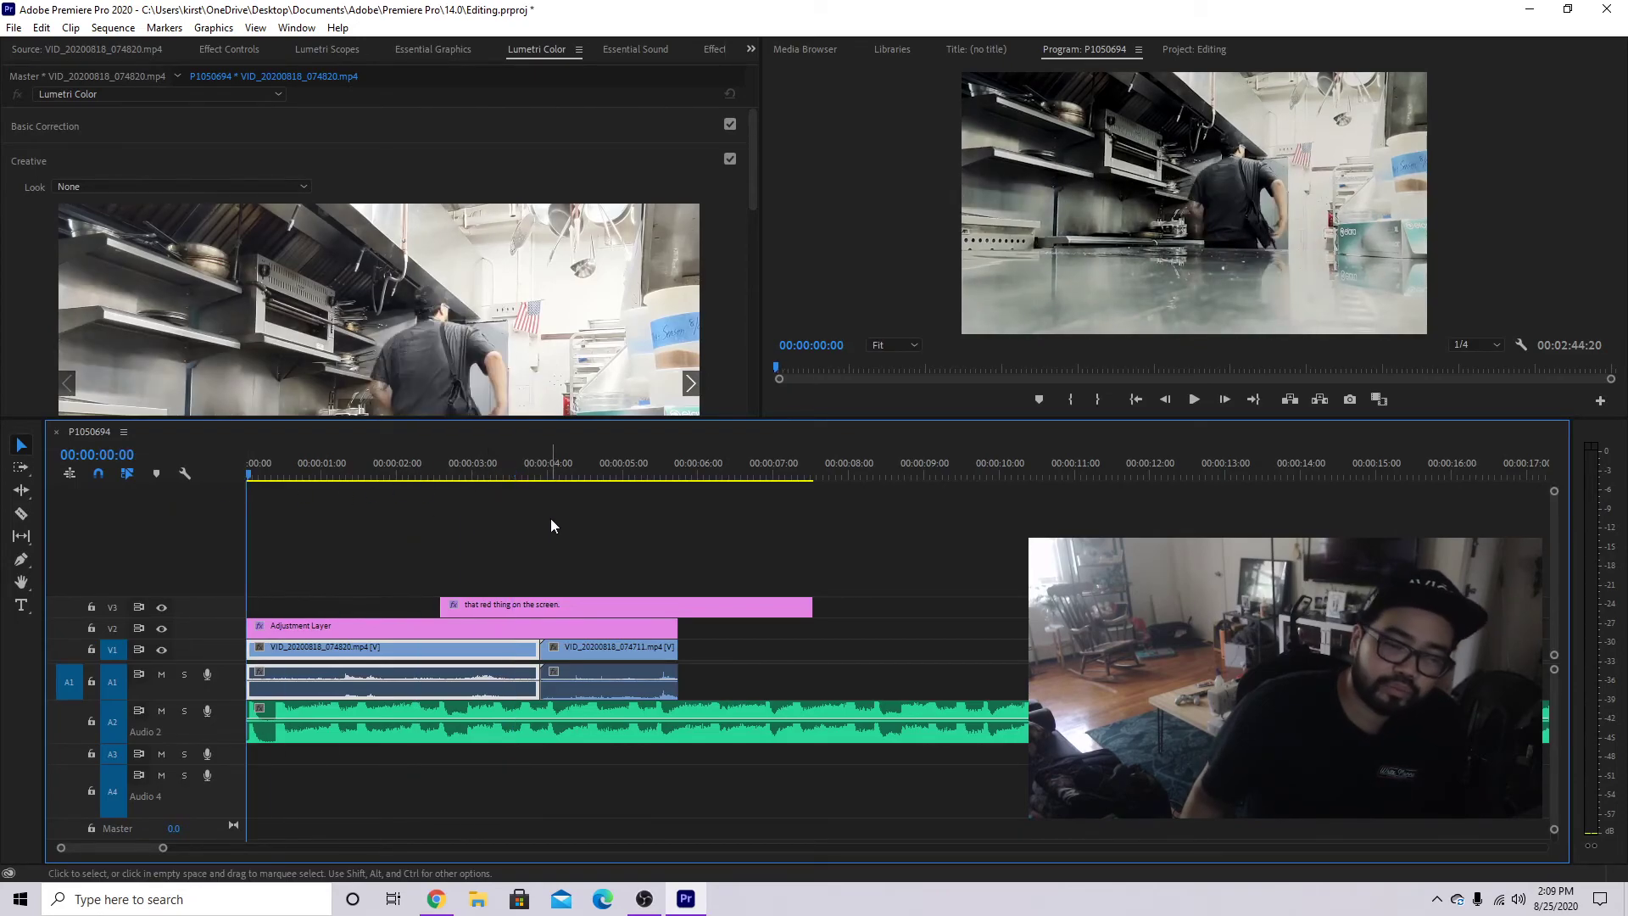
key("space")
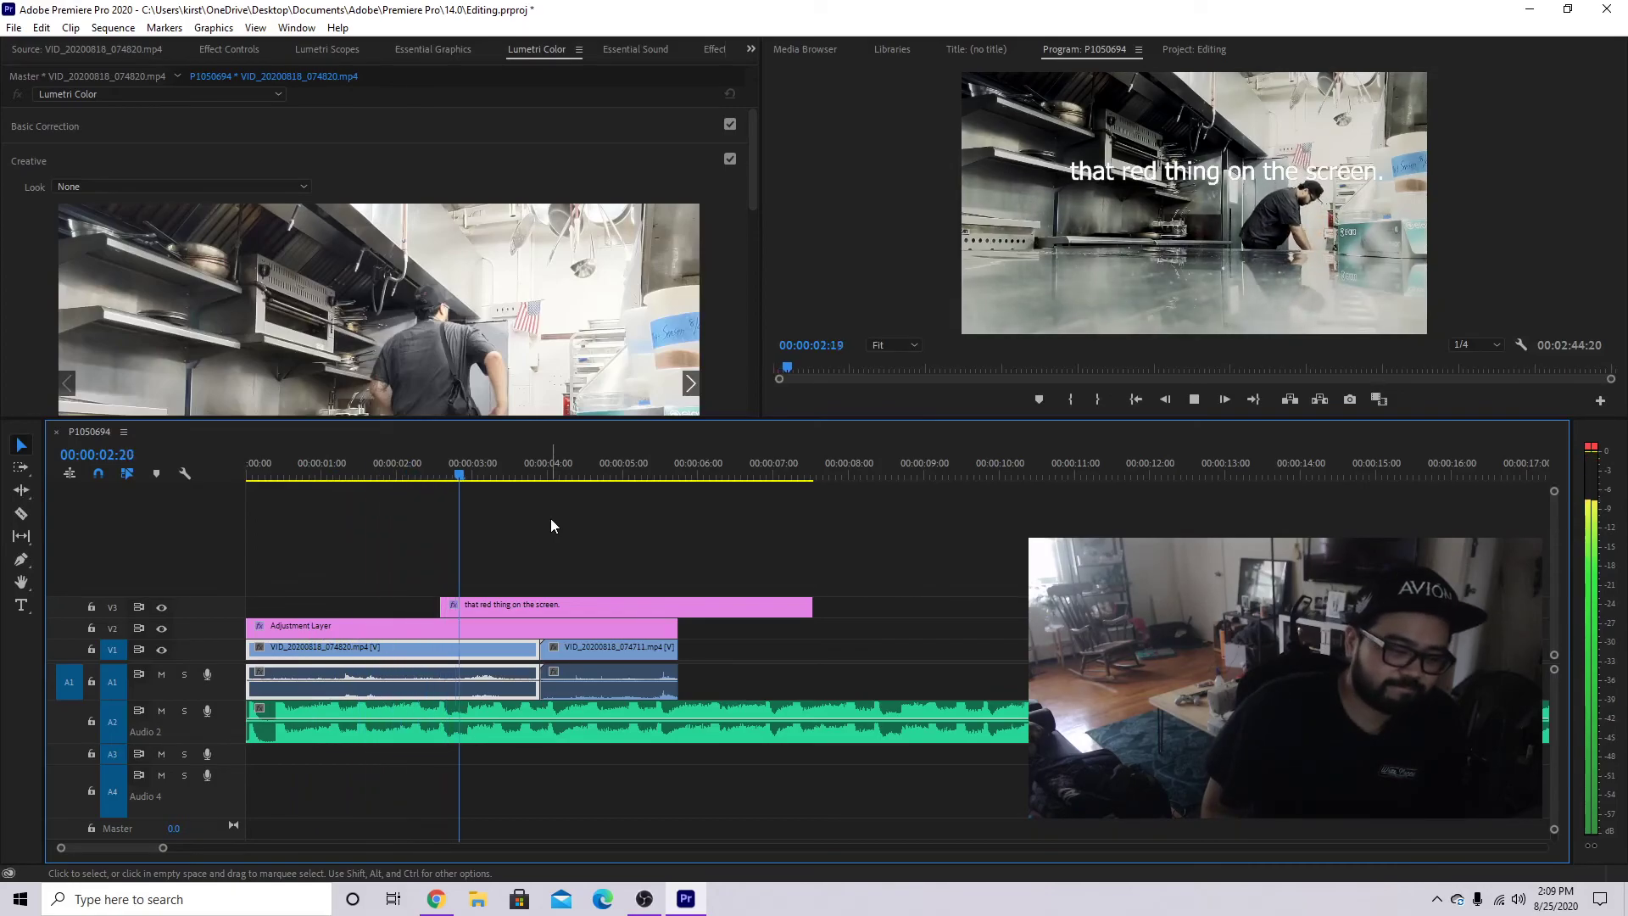
key("space")
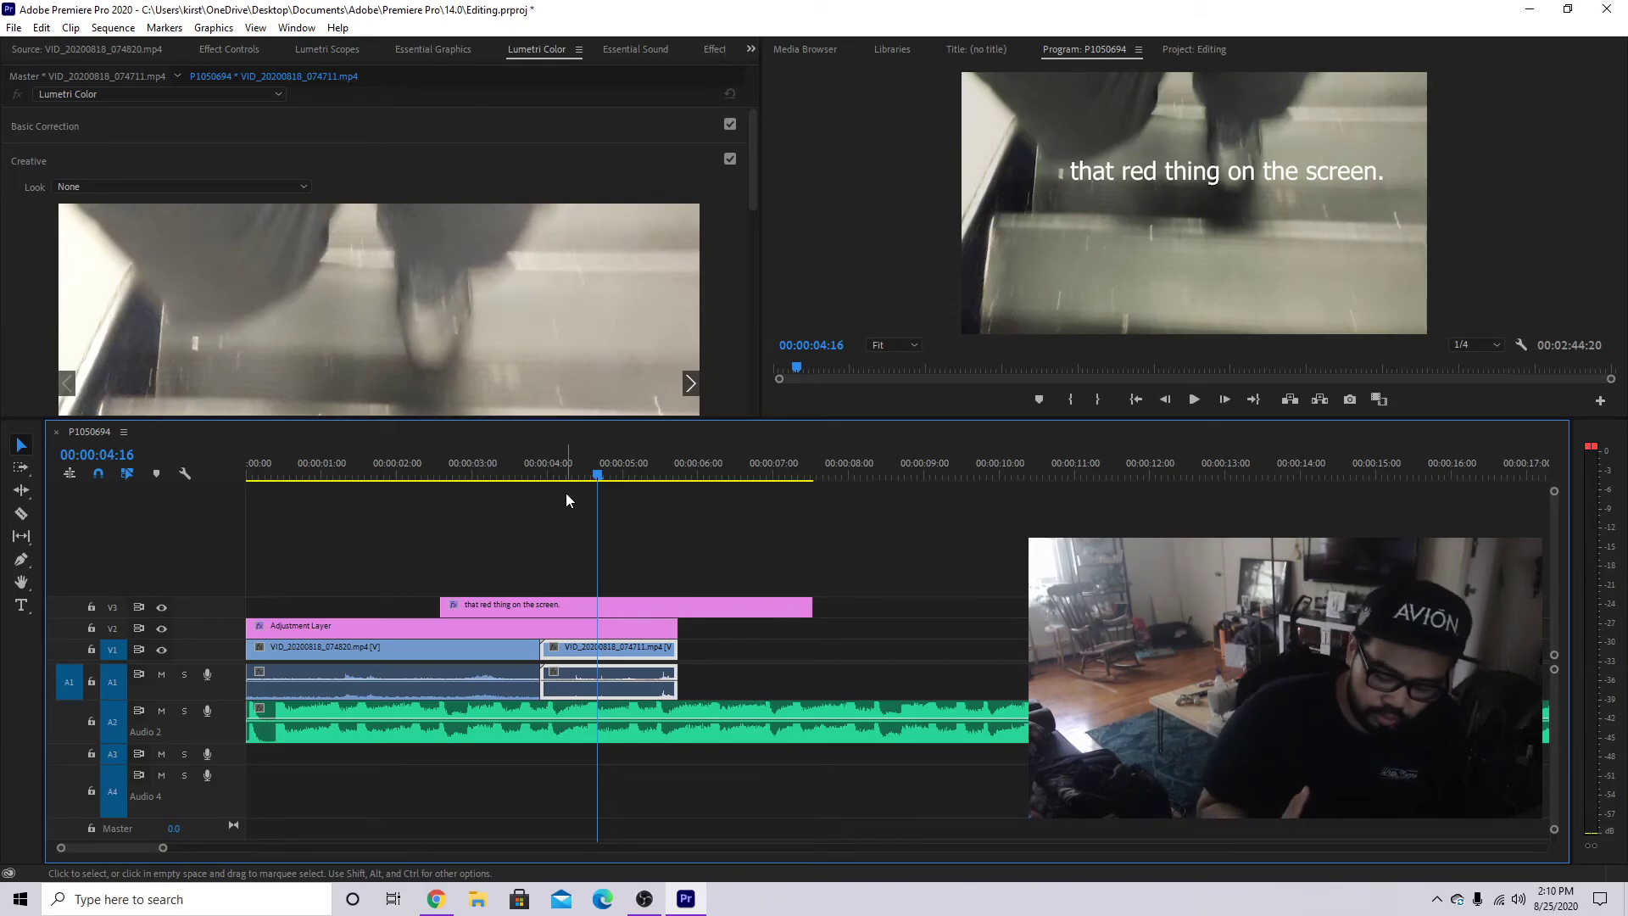
Mute the A2 music and play the dialogue from near the sequence start.
left_click(562, 713)
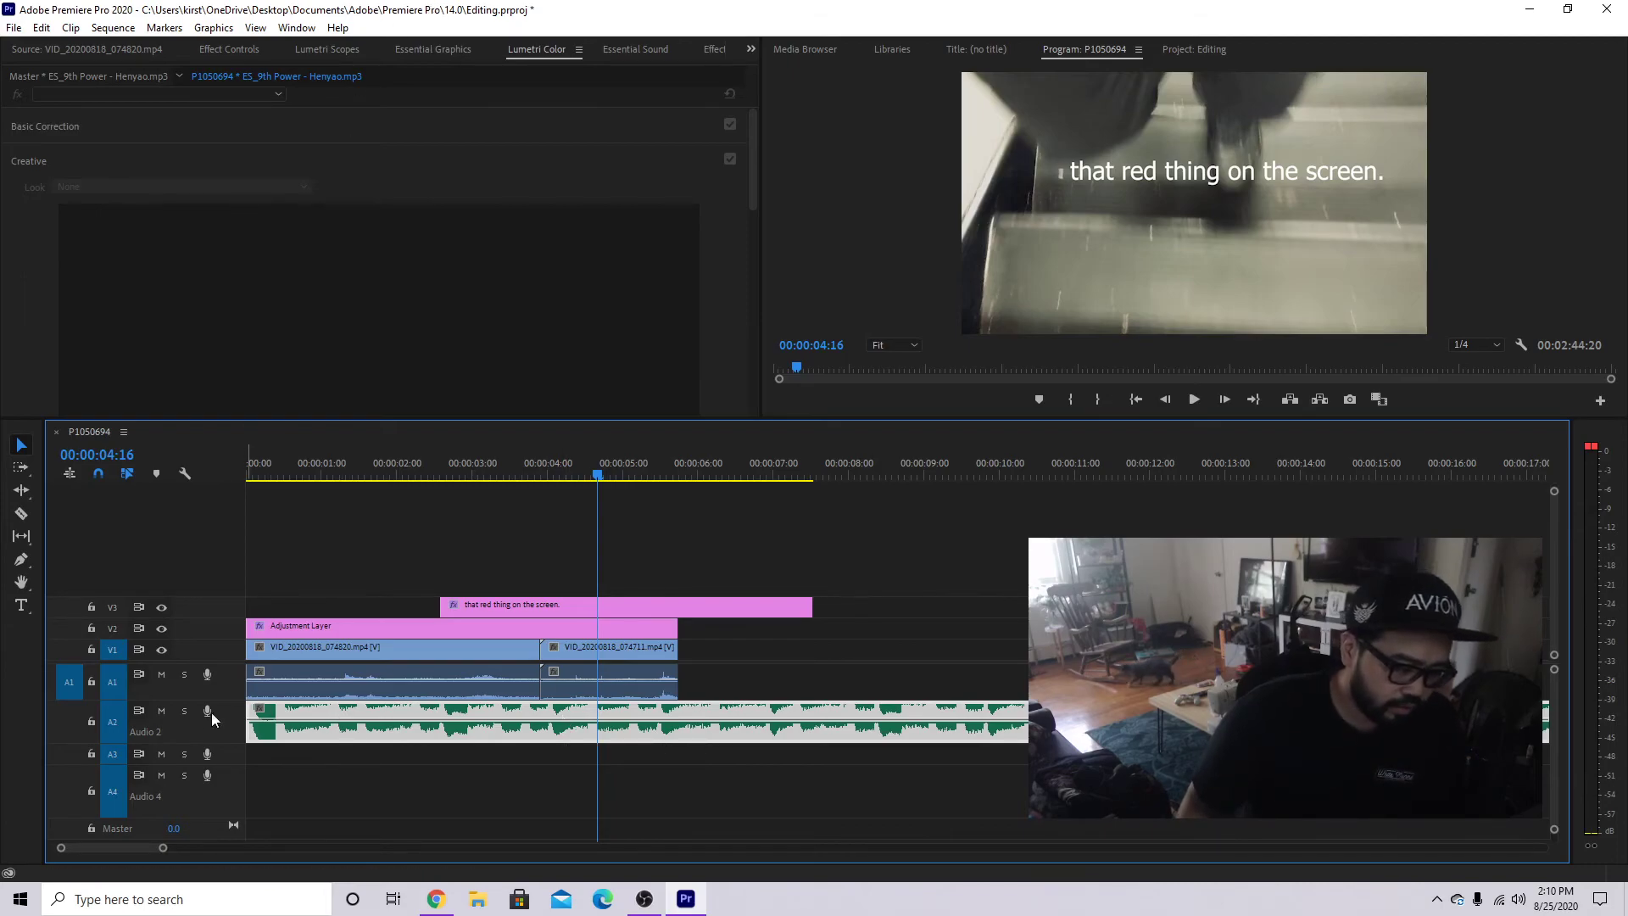
left_click(159, 716)
left_click(376, 672)
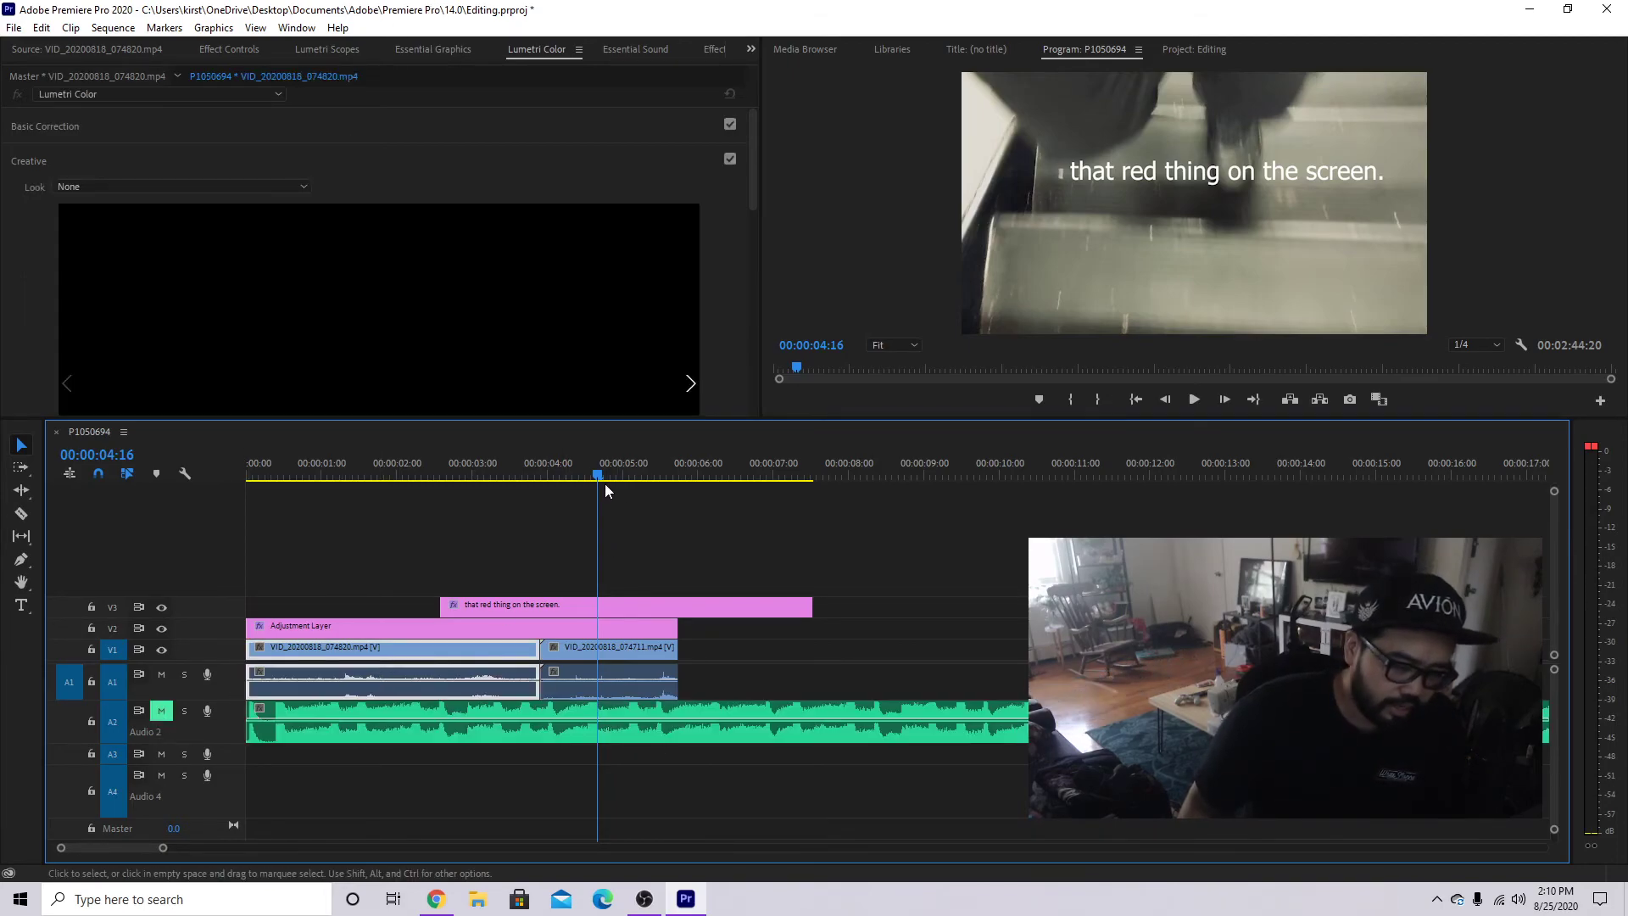
left_click_drag(599, 481, 306, 502)
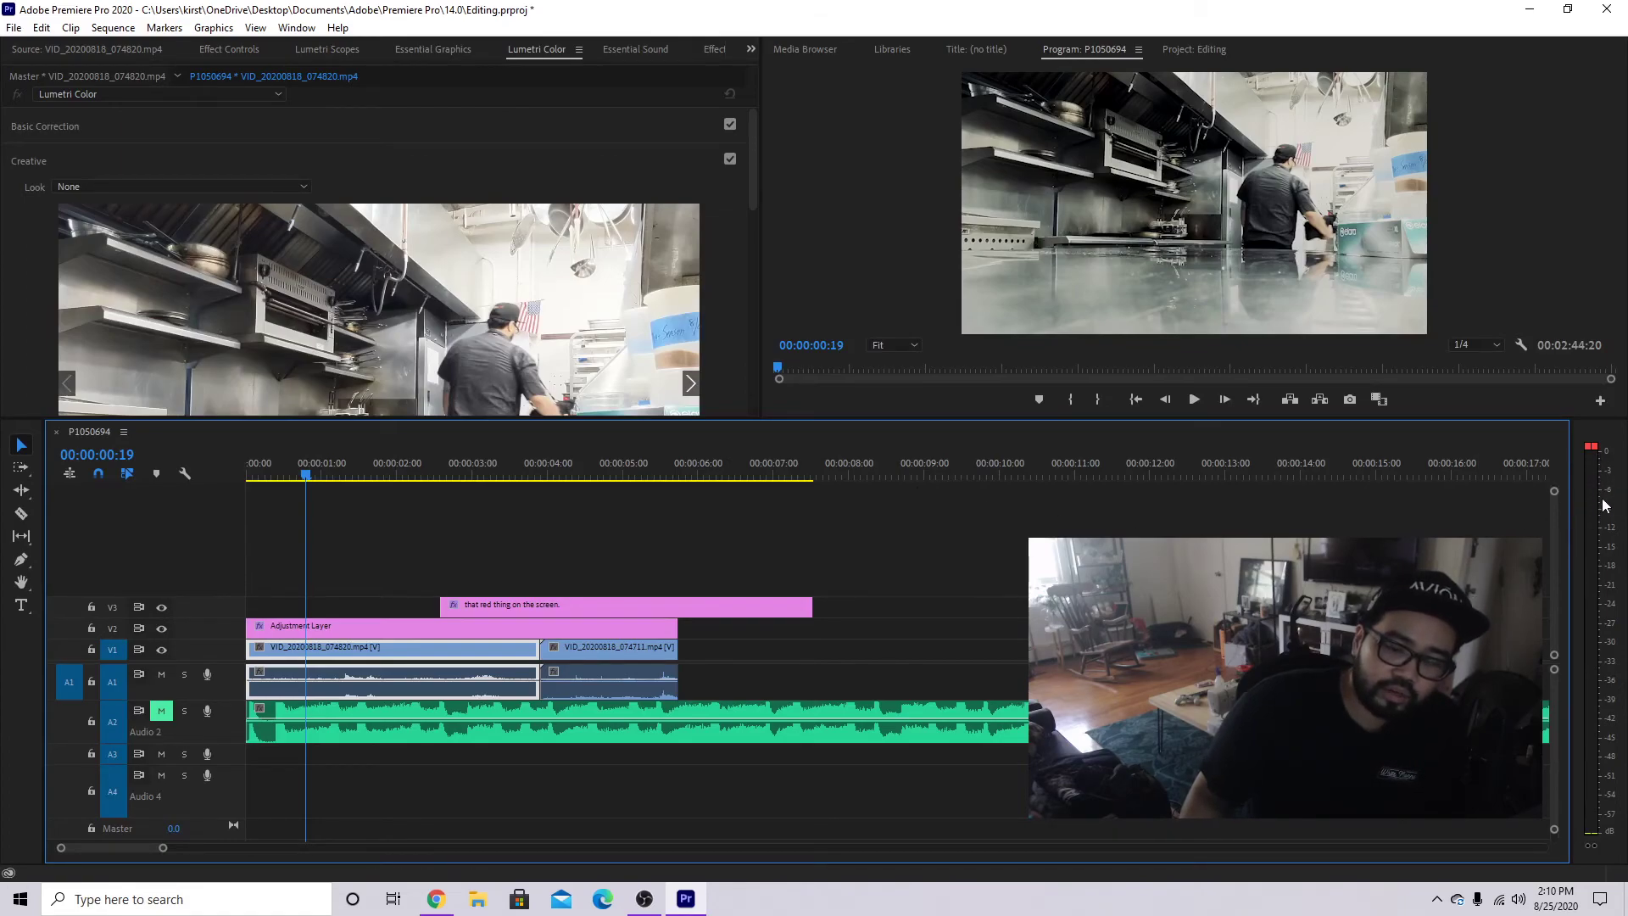
left_click(335, 530)
key("space")
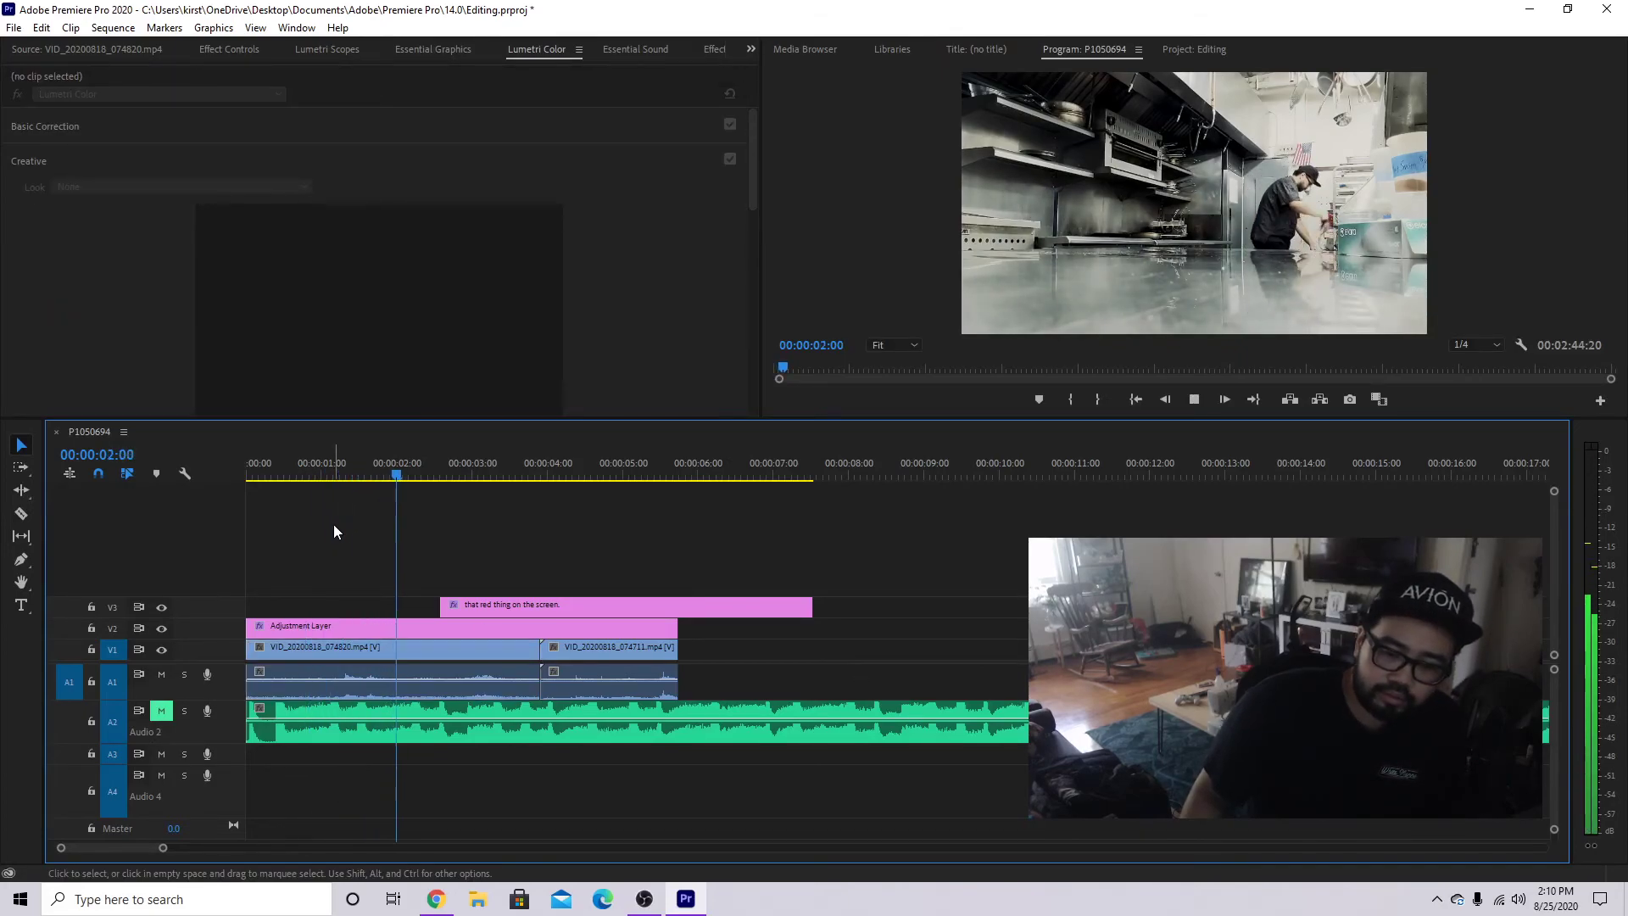
key("space")
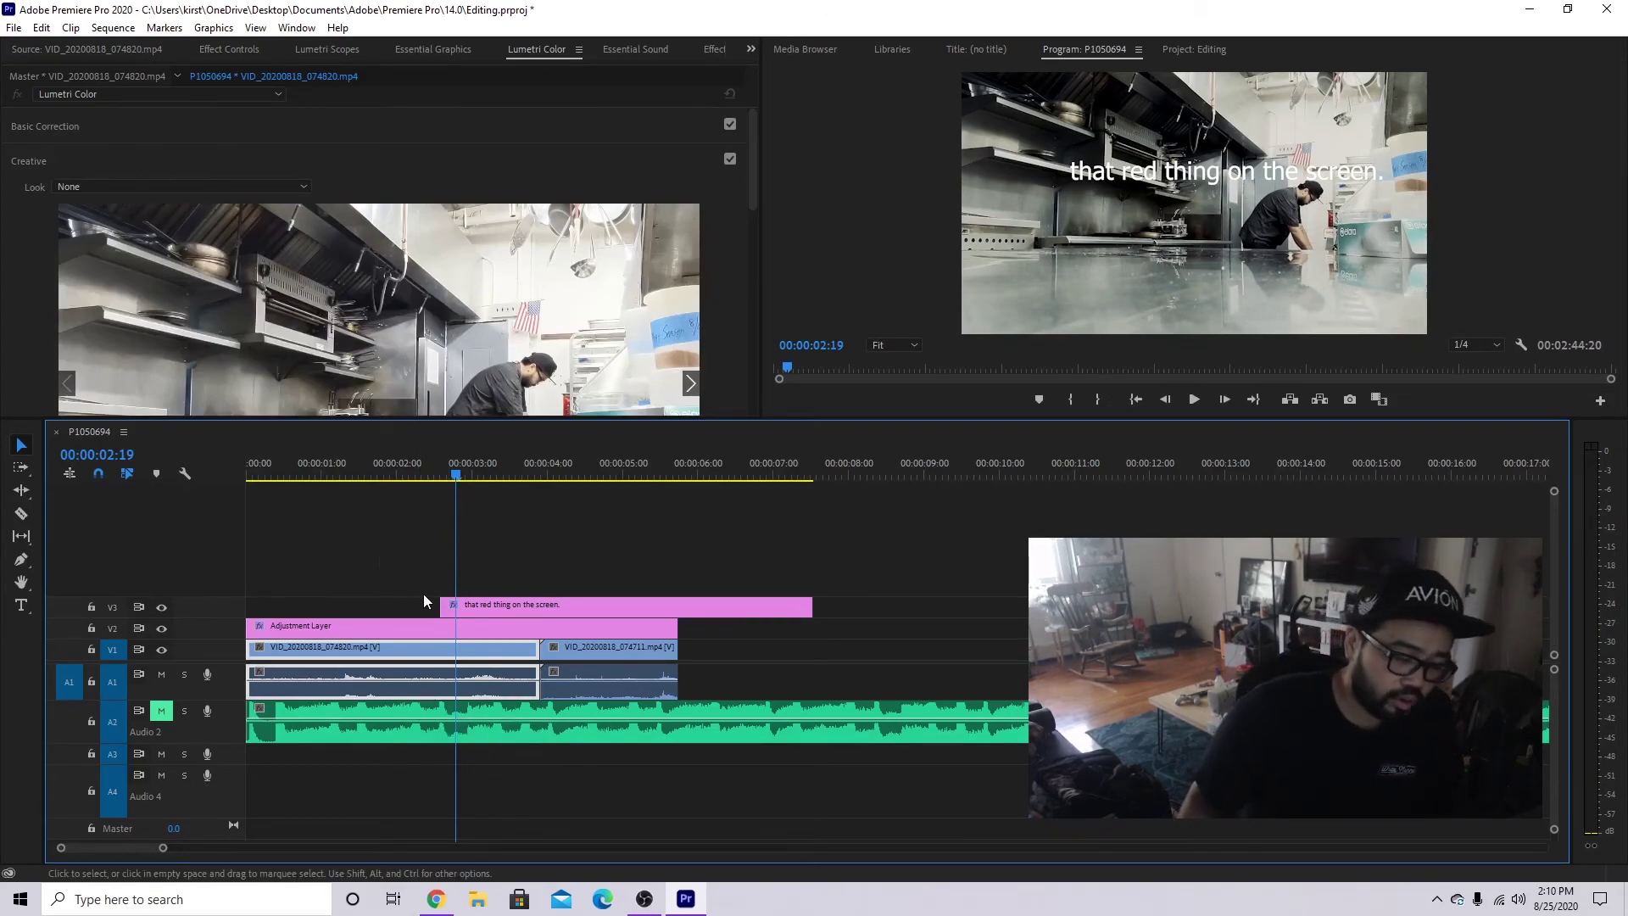
Enlarge the A1 track, nudge up the A2 music volume, and preview the sequence from the start.
left_click_drag(230, 696, 231, 788)
left_click(472, 697)
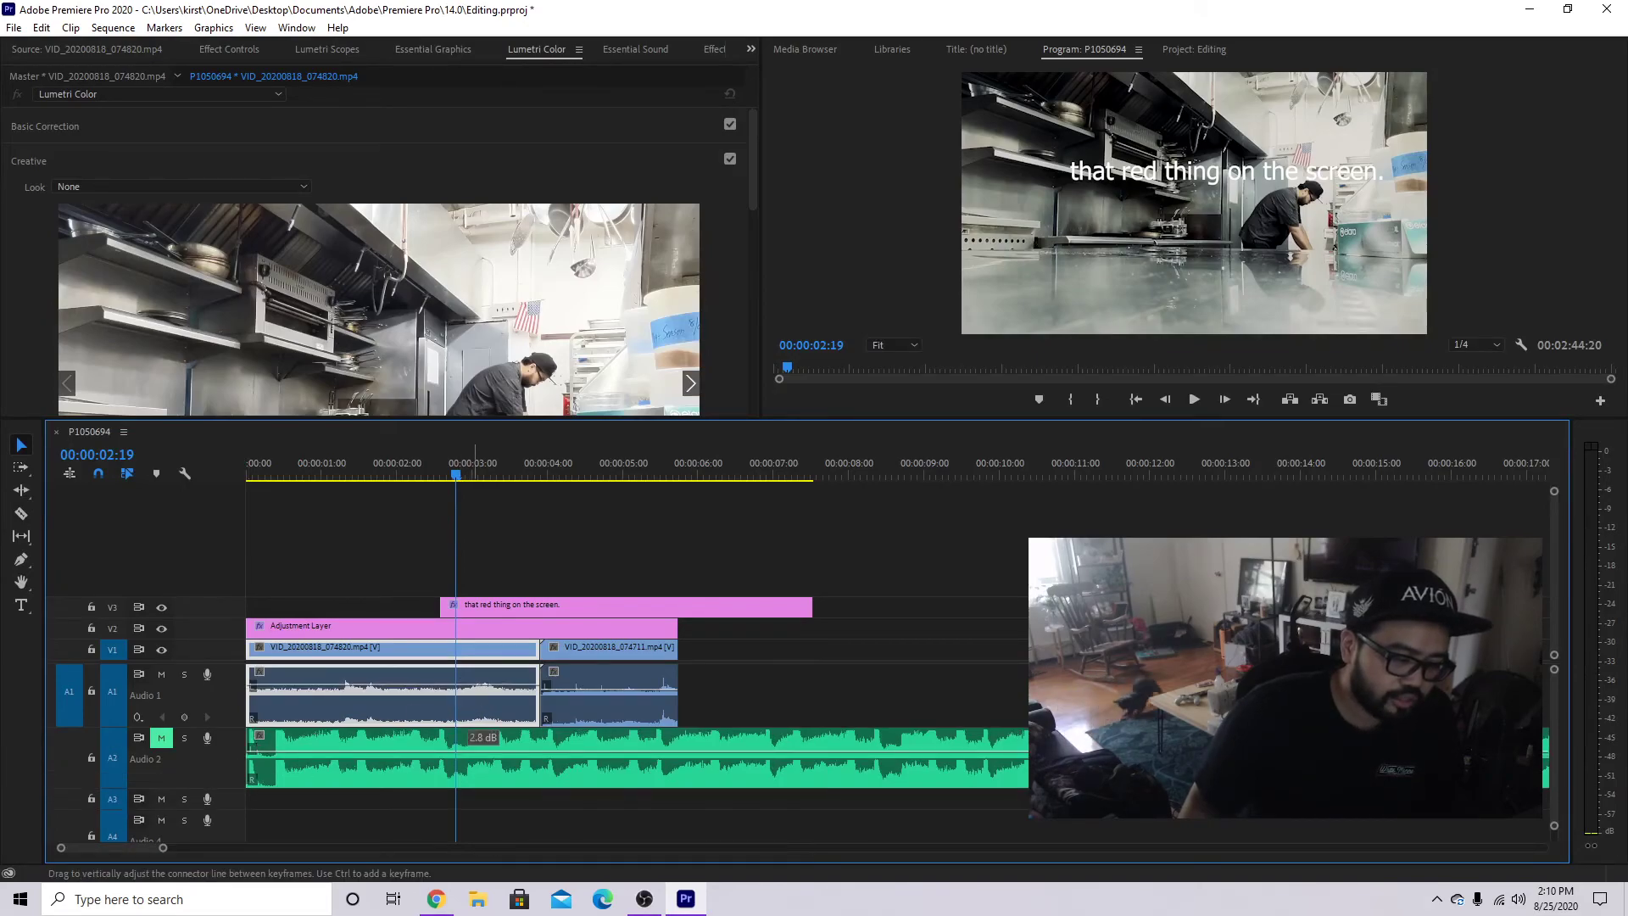
left_click_drag(472, 739, 471, 732)
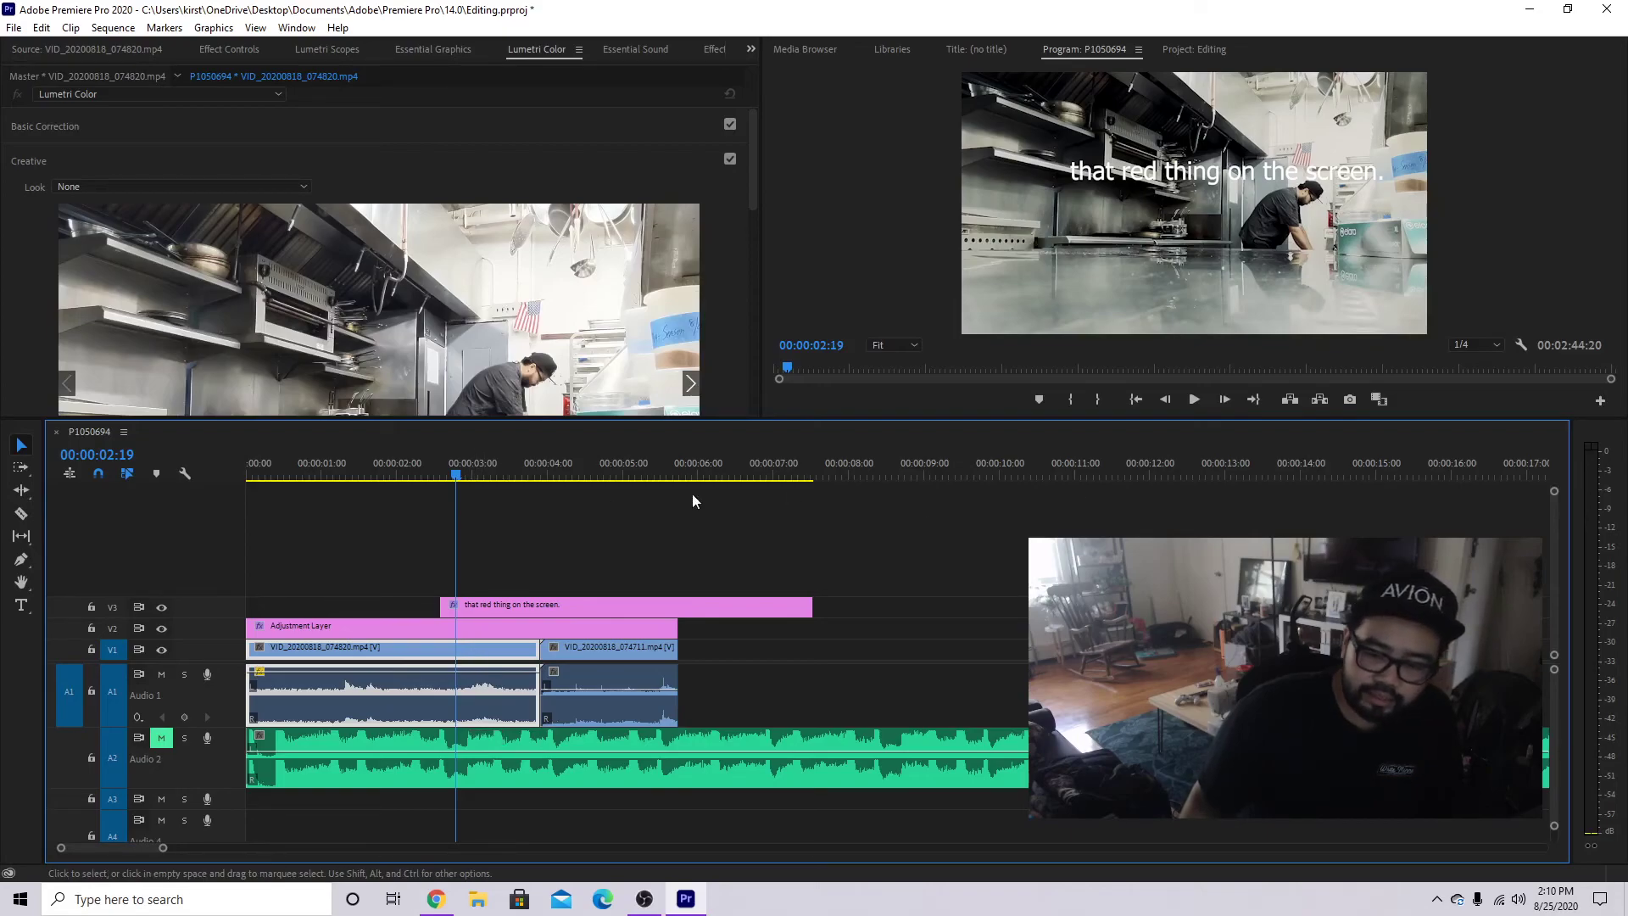
key("Home")
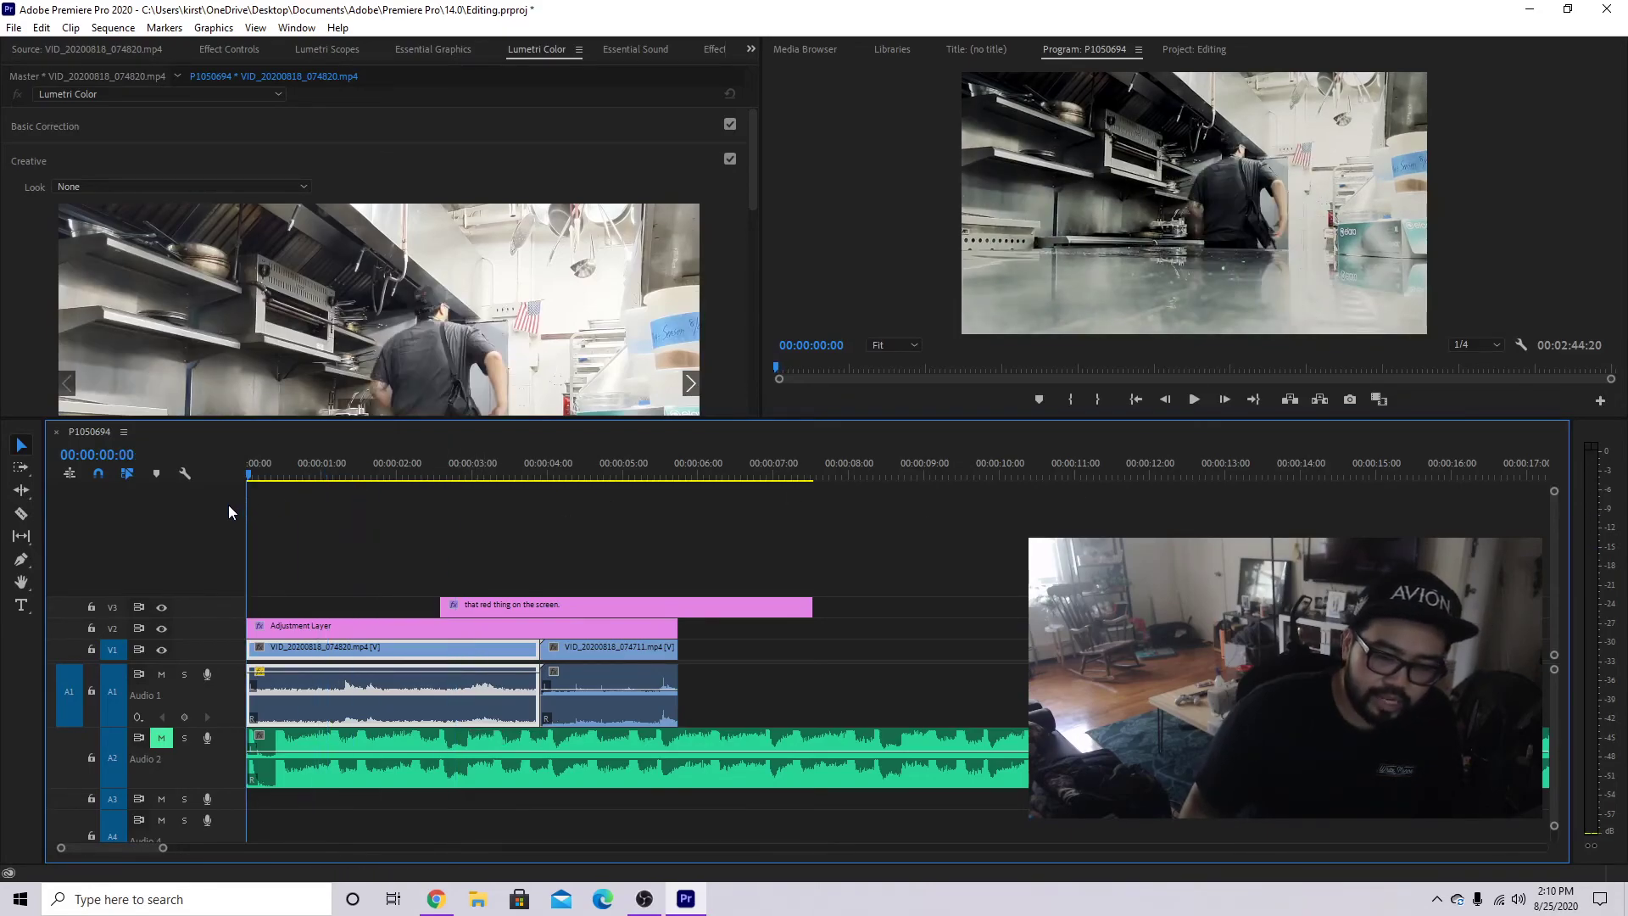
key("space")
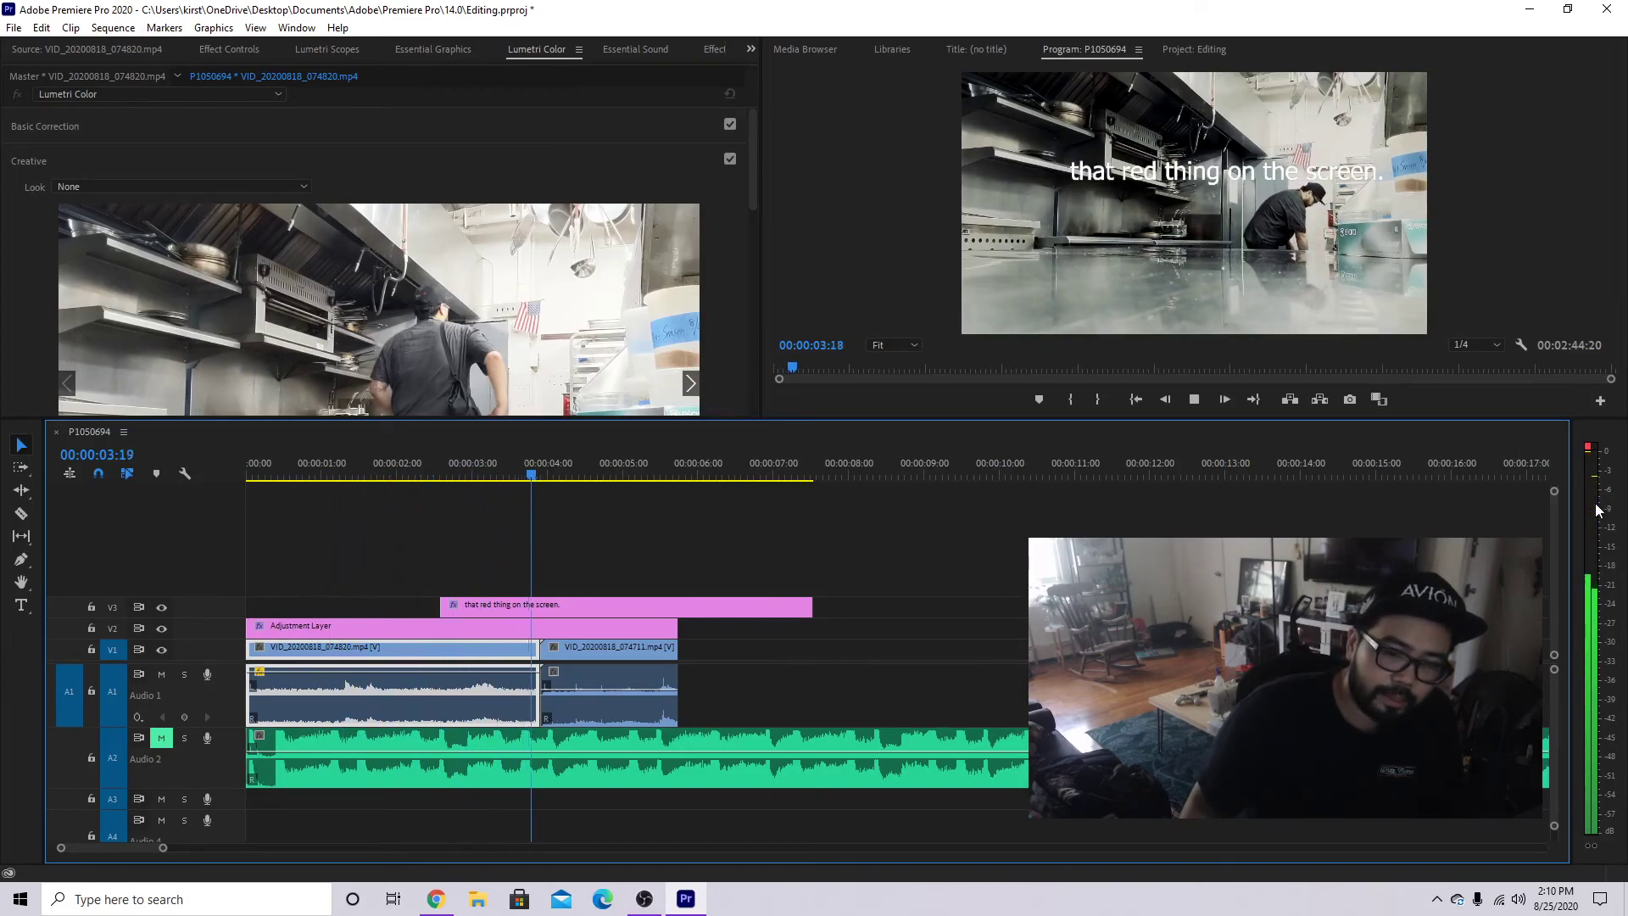
key("space")
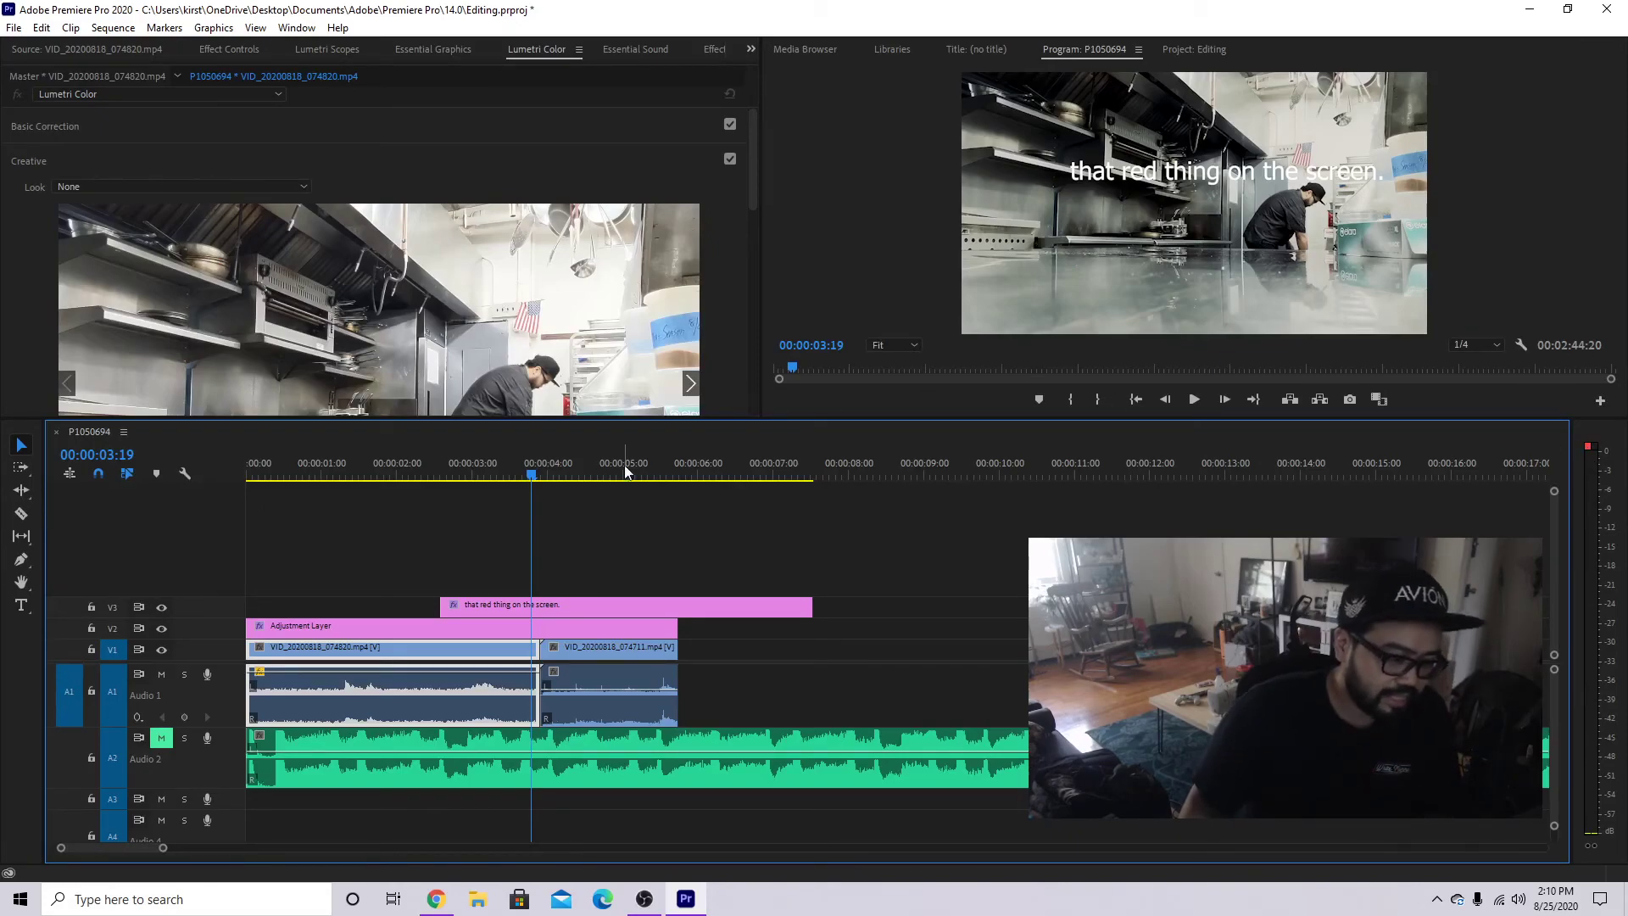
key("ctrl+z")
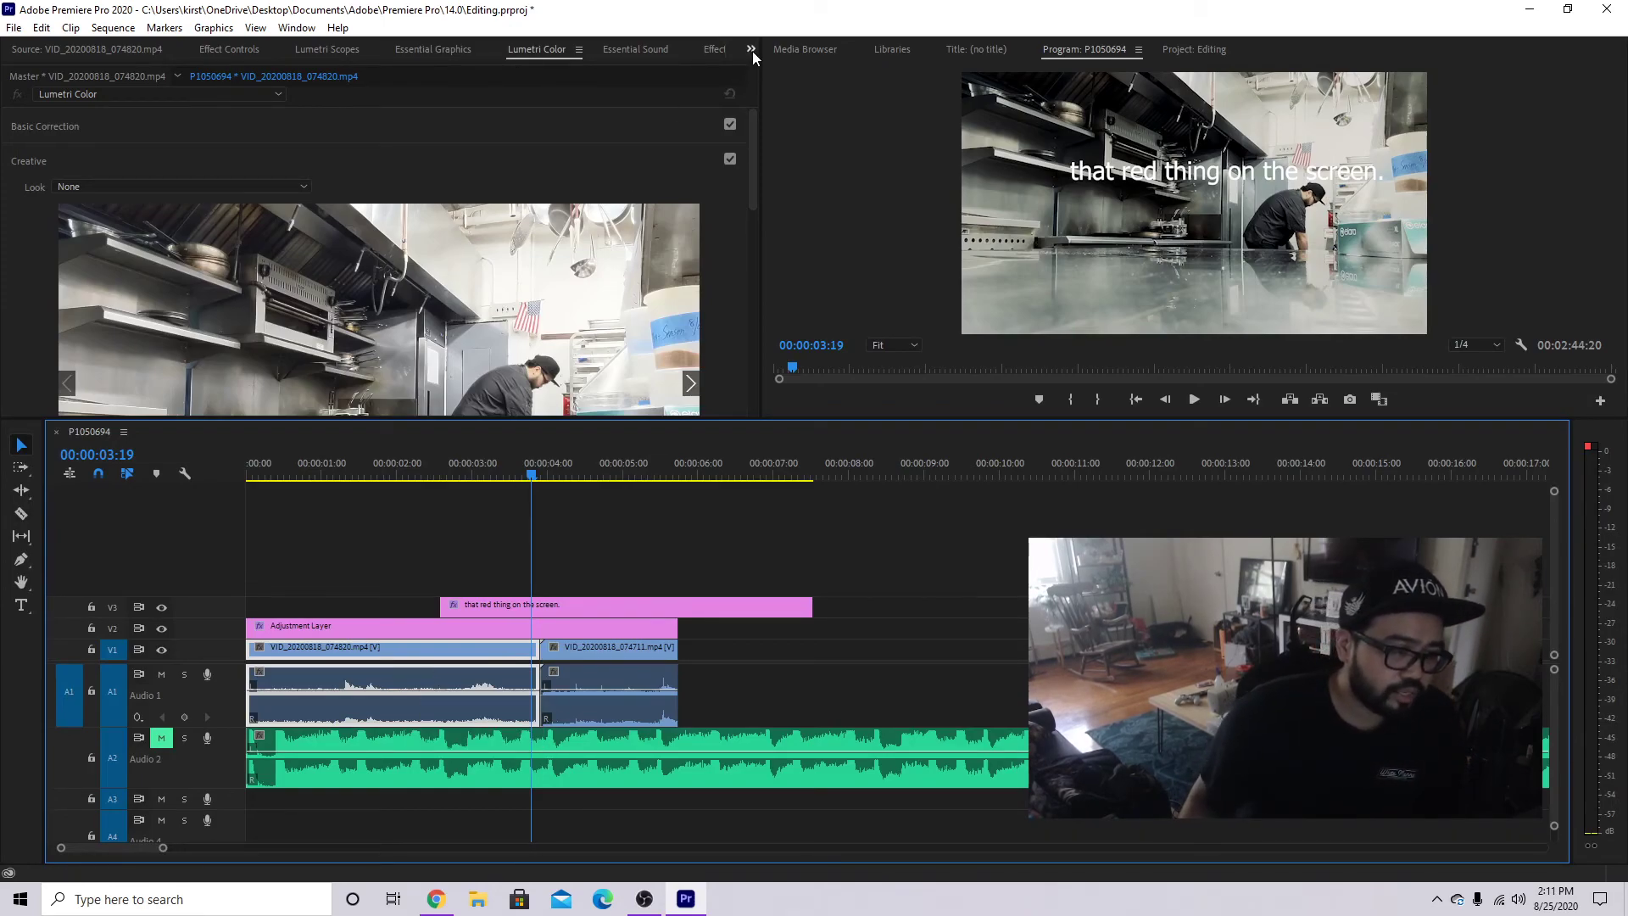
Apply Multiband Compressor (searched as 'mul') to the first dialogue clip on A1 and view its Effect Controls.
left_click(707, 49)
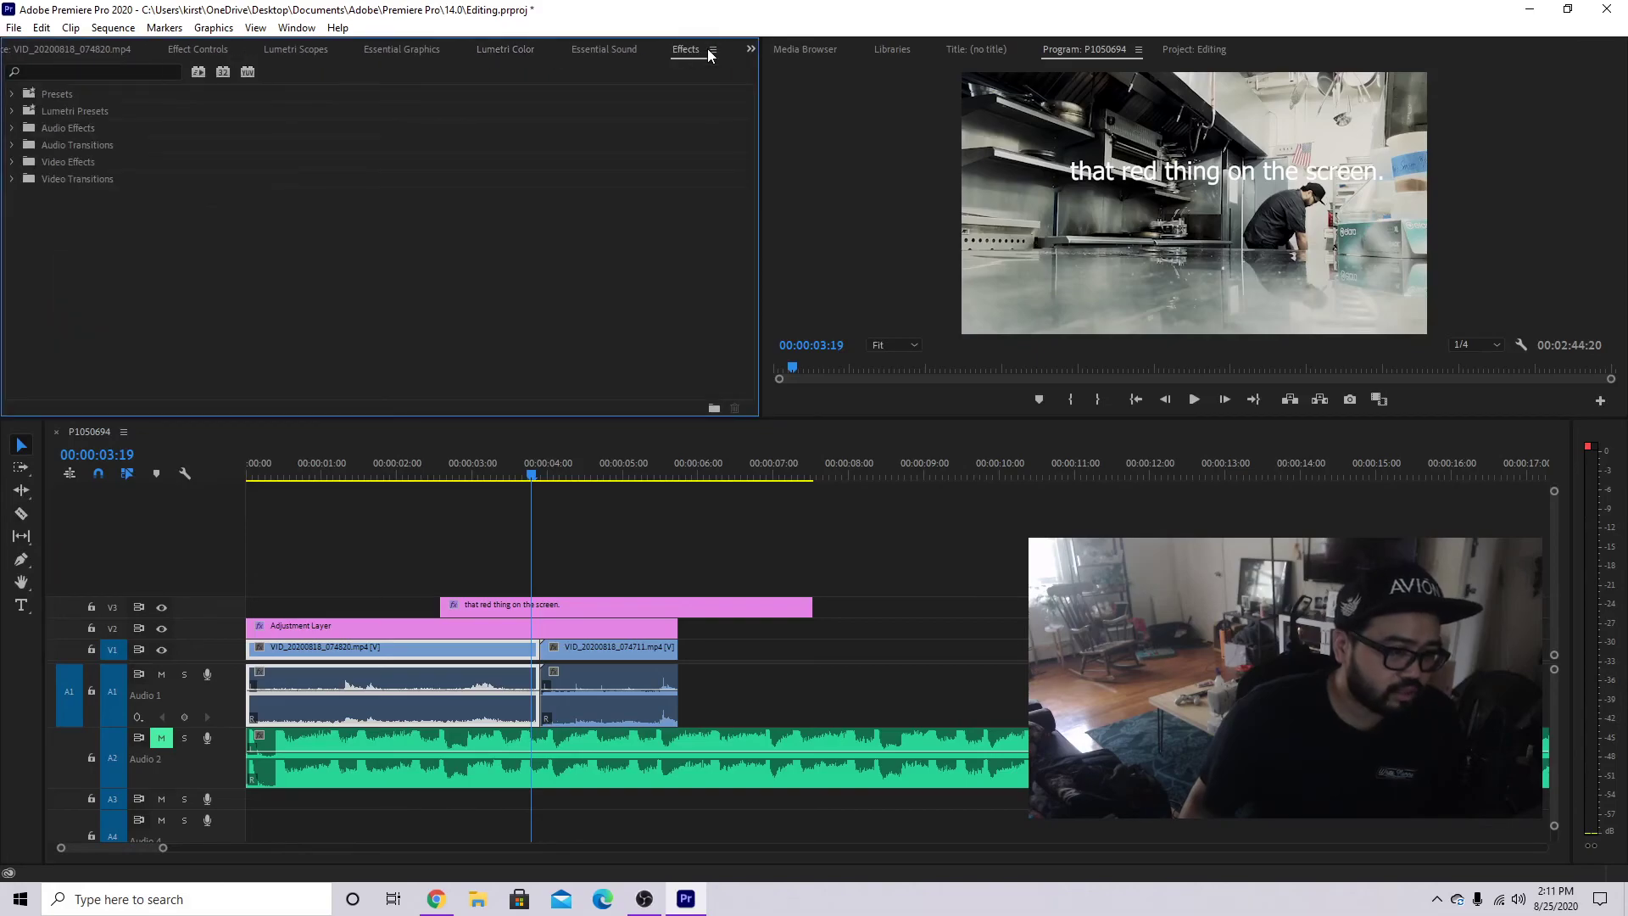
left_click(128, 68)
type("mul")
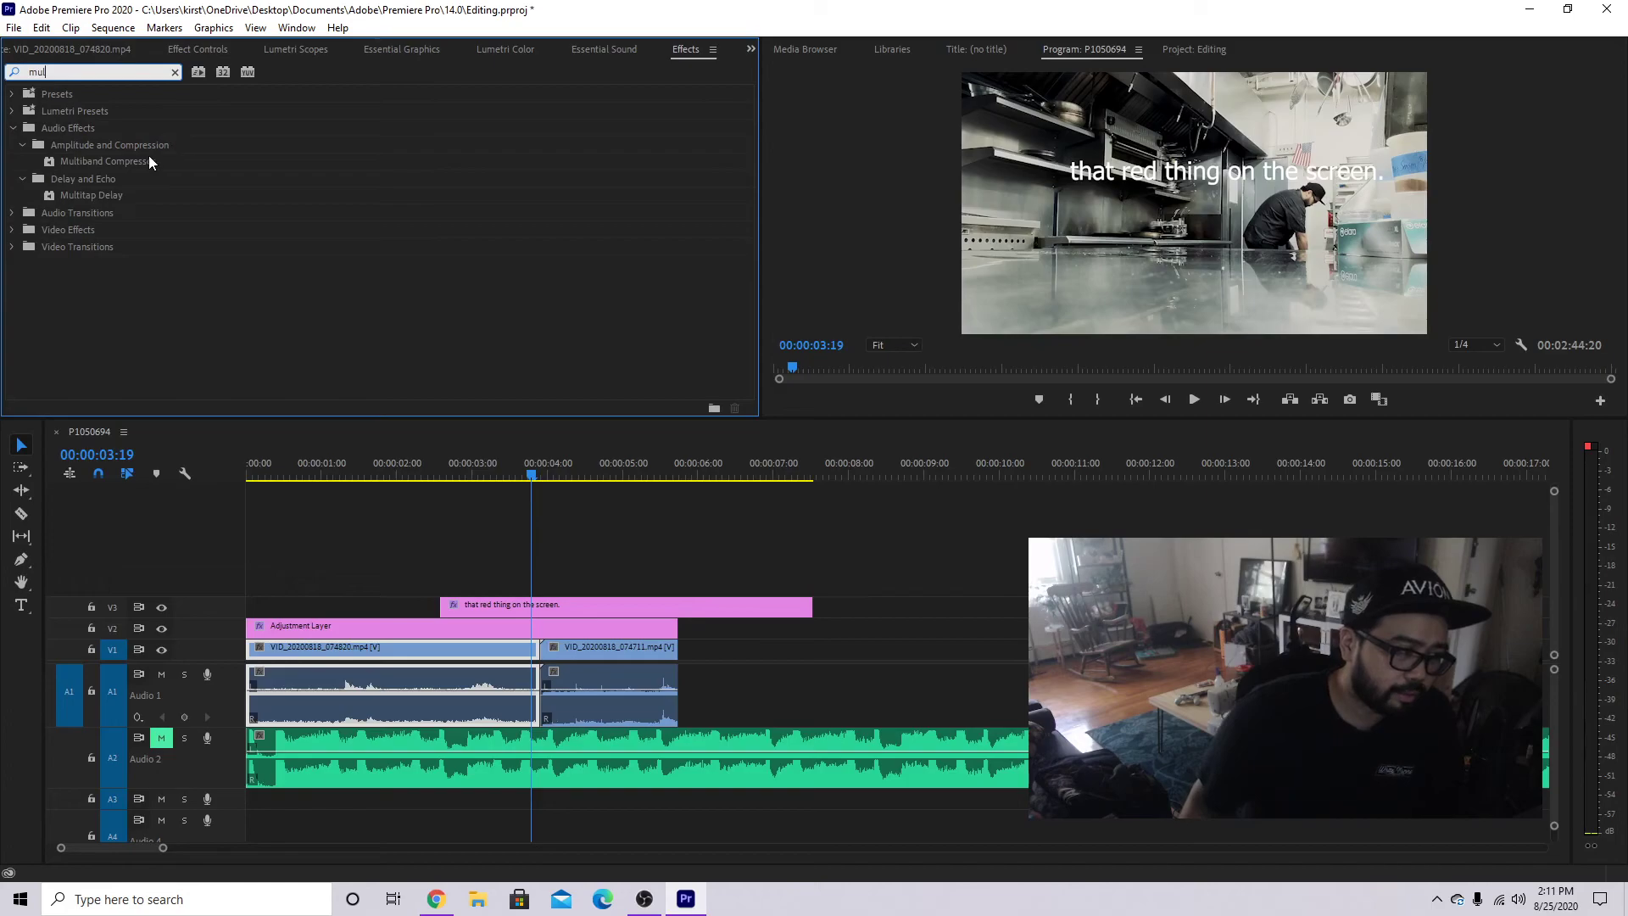
left_click_drag(149, 157, 456, 695)
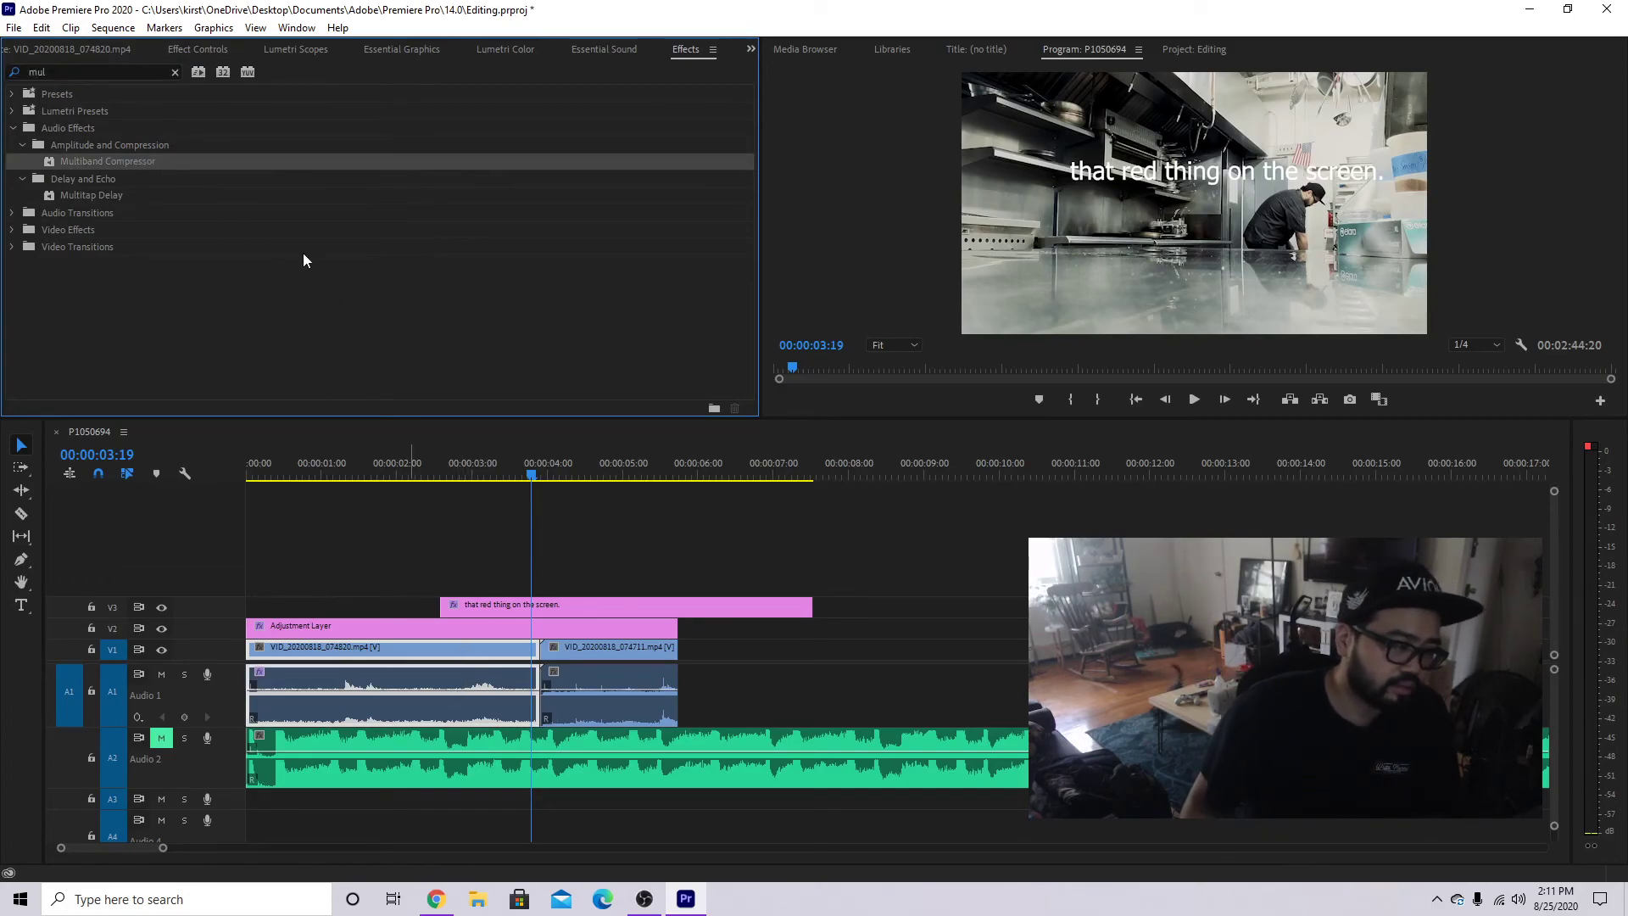
left_click(221, 43)
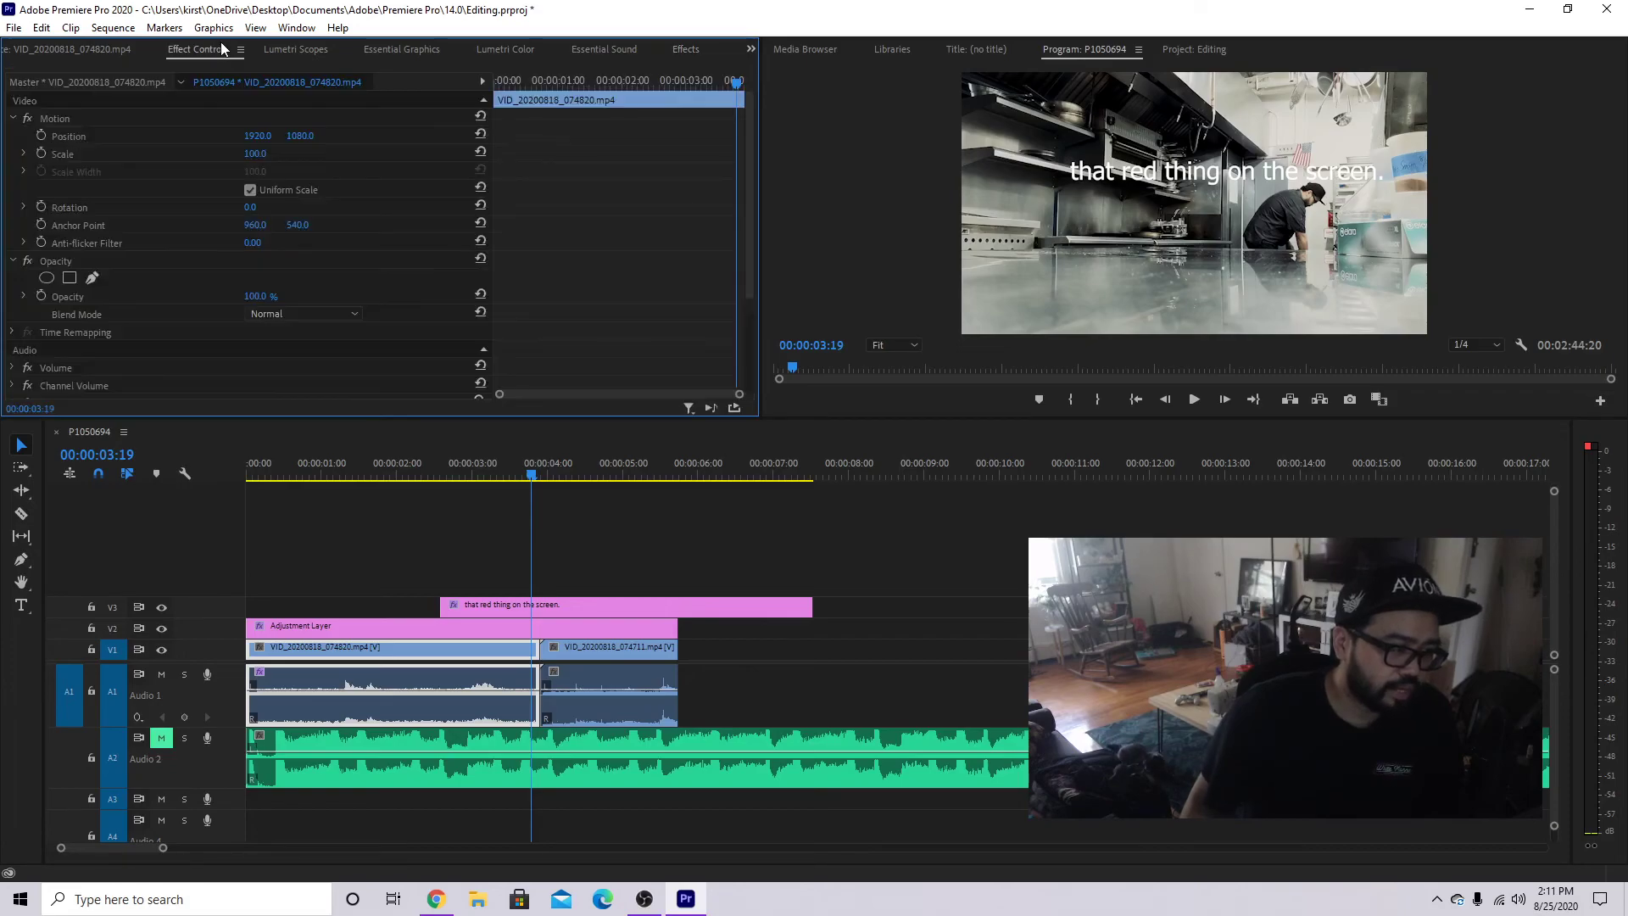
scroll(428, 263, "down", 2)
scroll(421, 275, "down", 1)
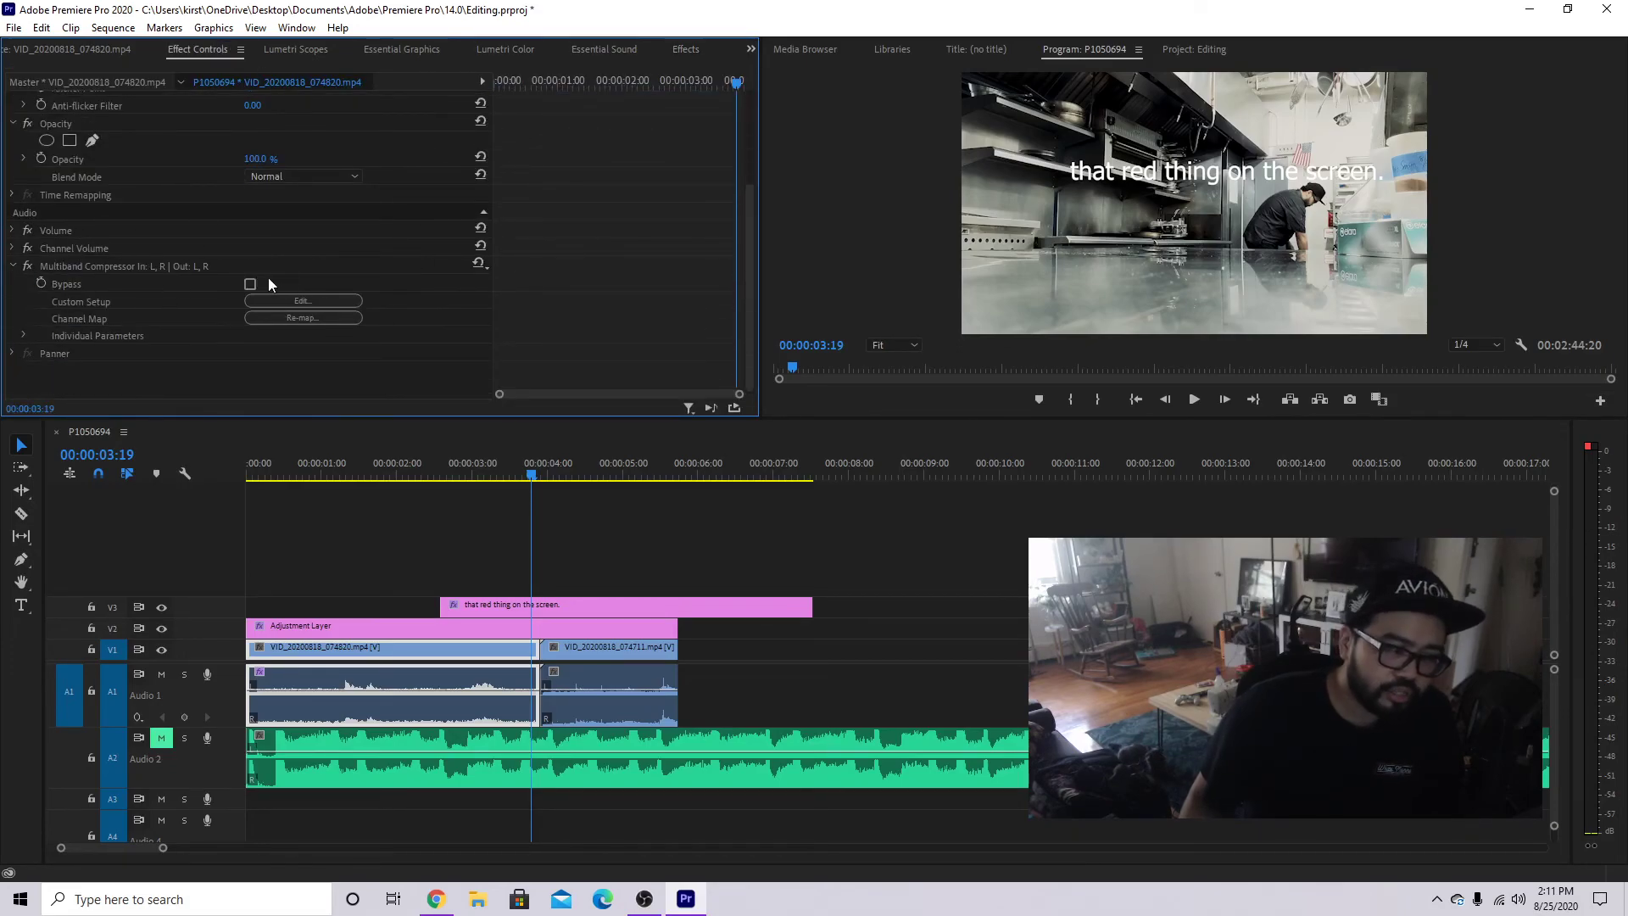
In the Multiband Compressor editor, choose the Broadcast preset and set the limiter margin to -3 dB.
left_click(322, 301)
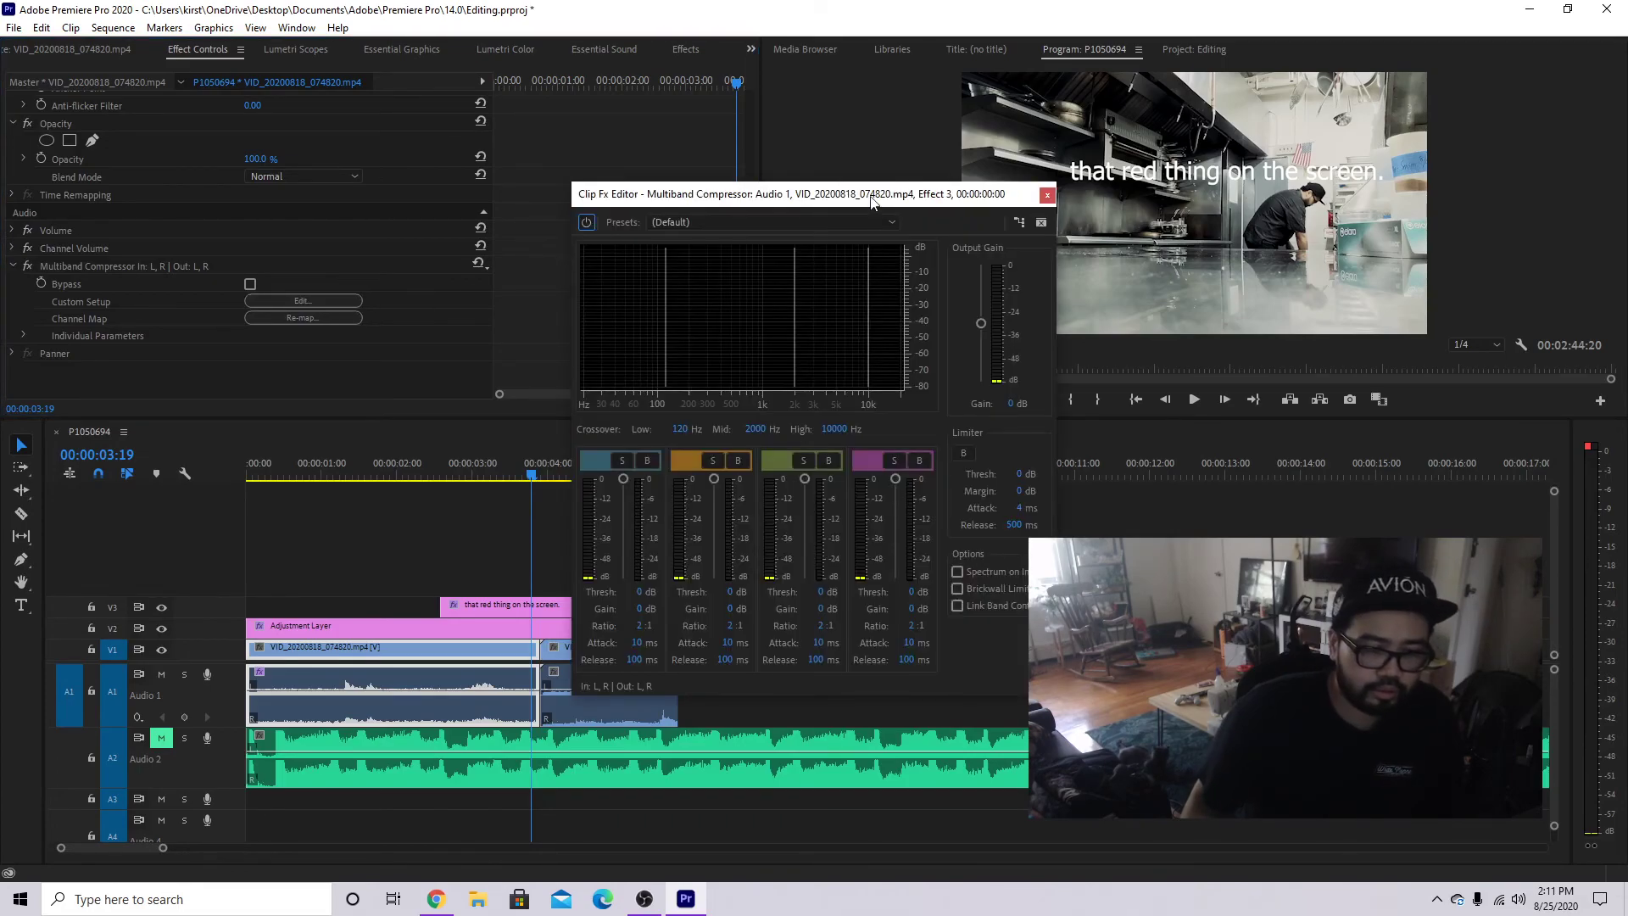
left_click_drag(873, 200, 825, 178)
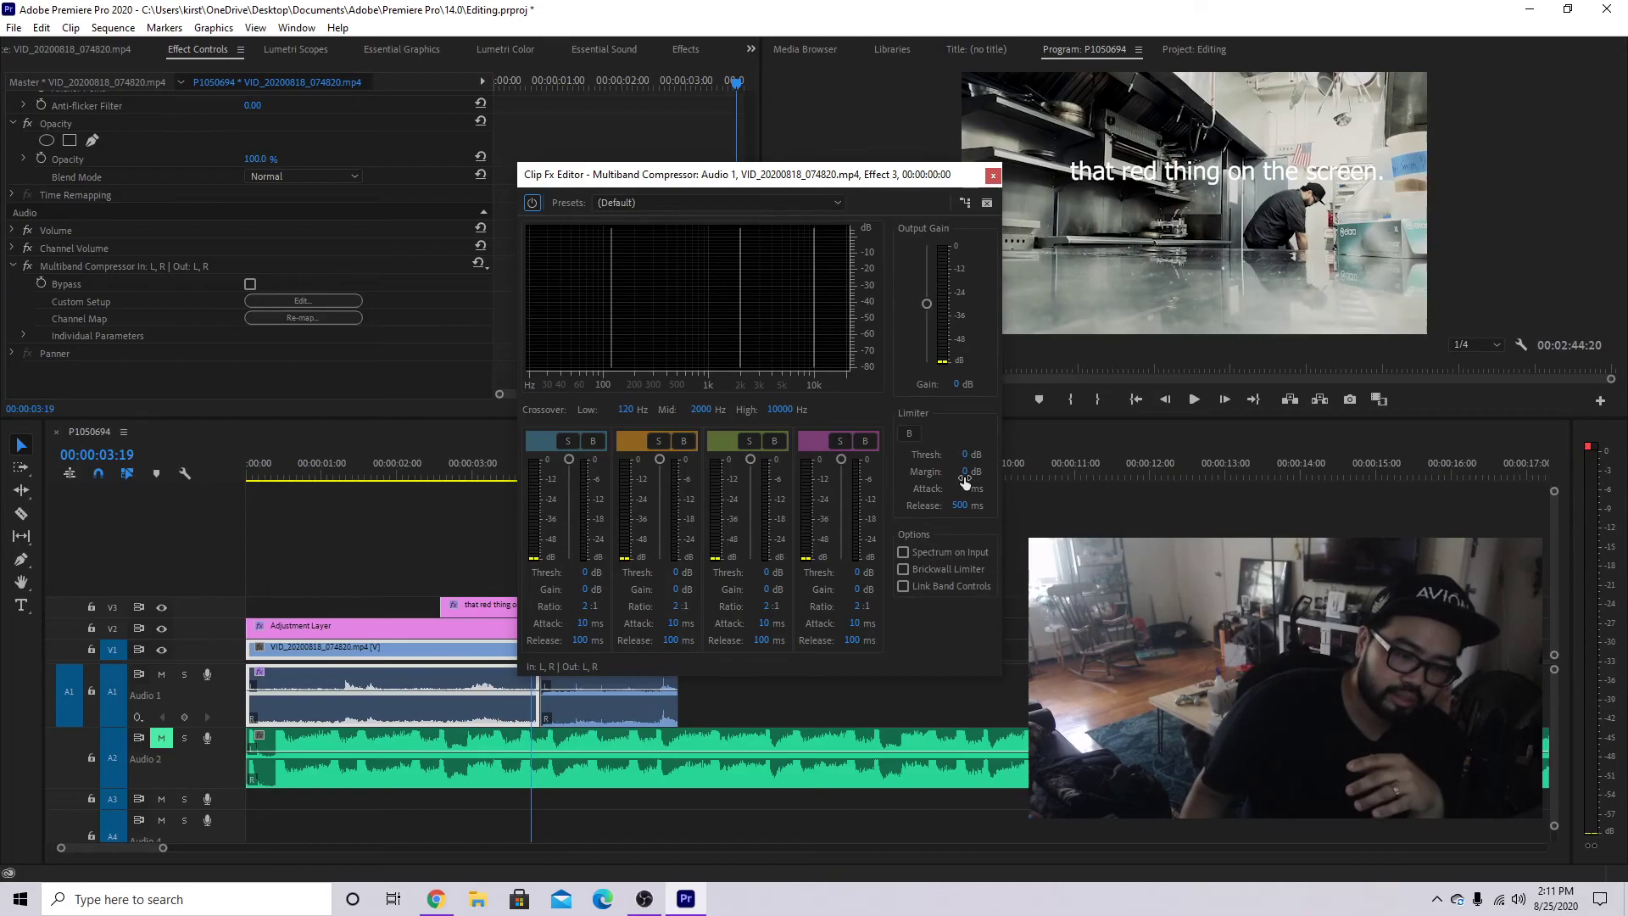
left_click(744, 202)
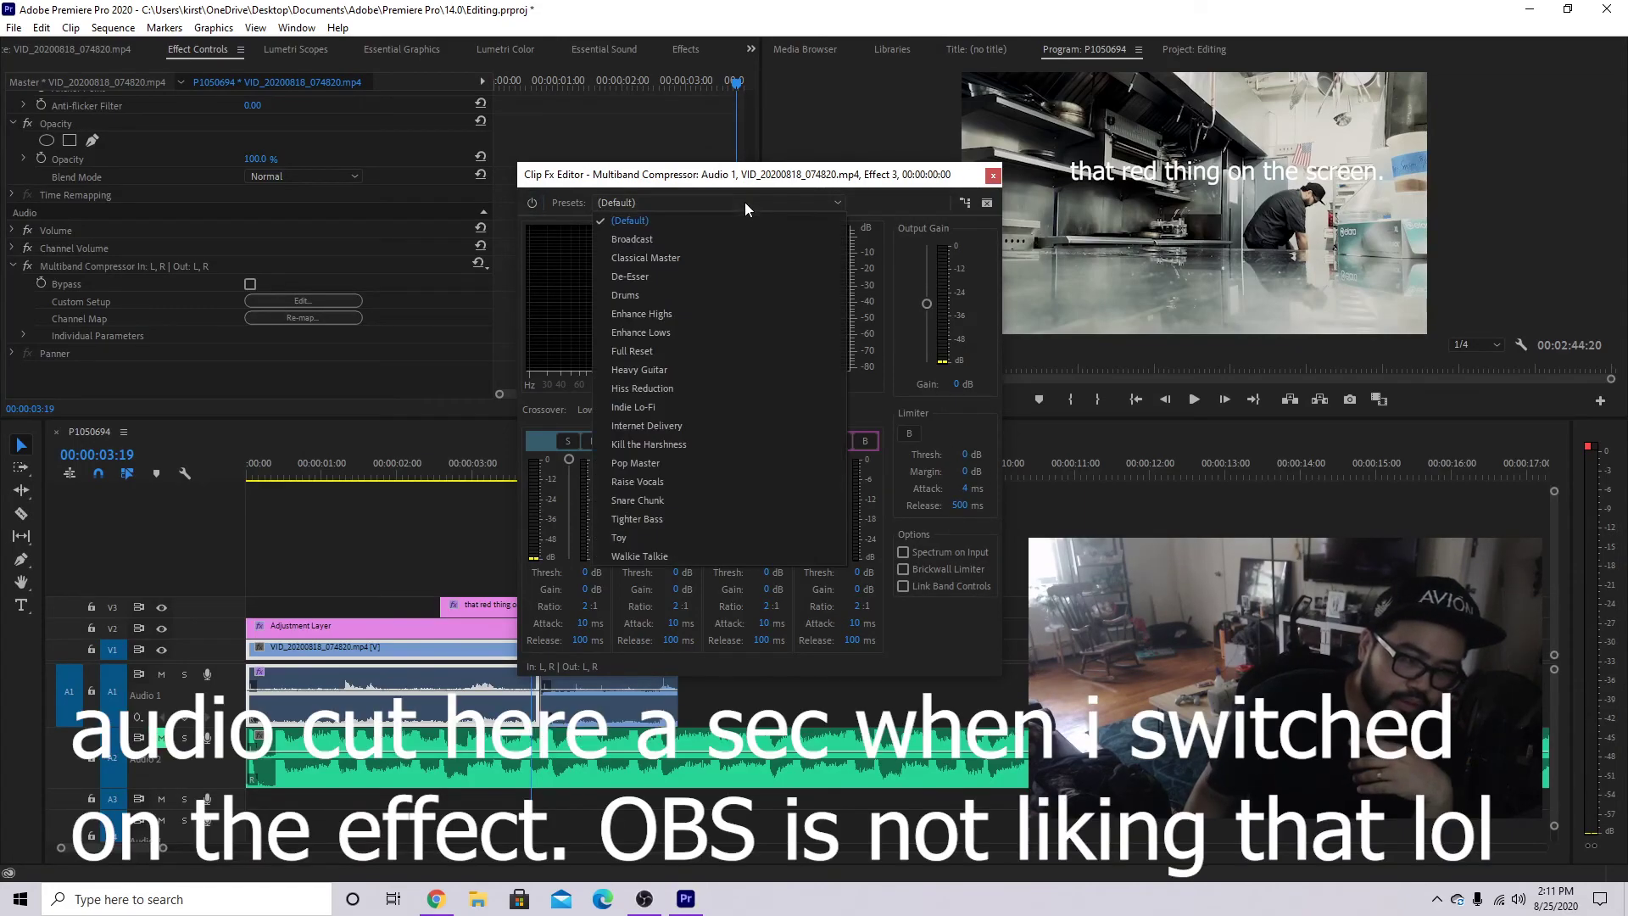
left_click(681, 247)
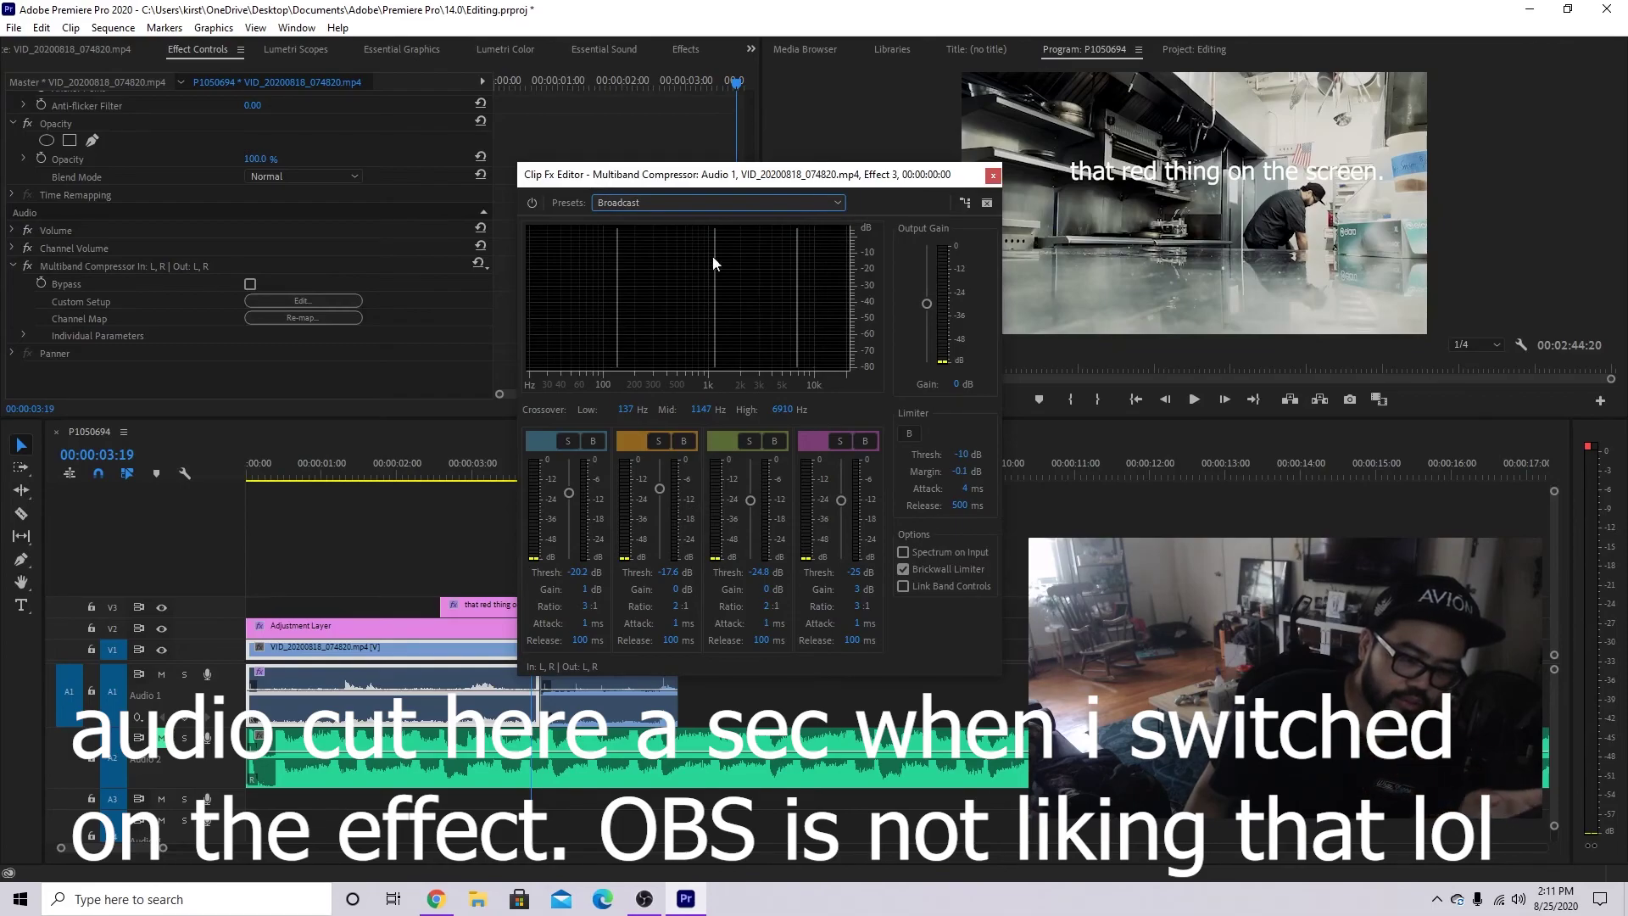
left_click(961, 472)
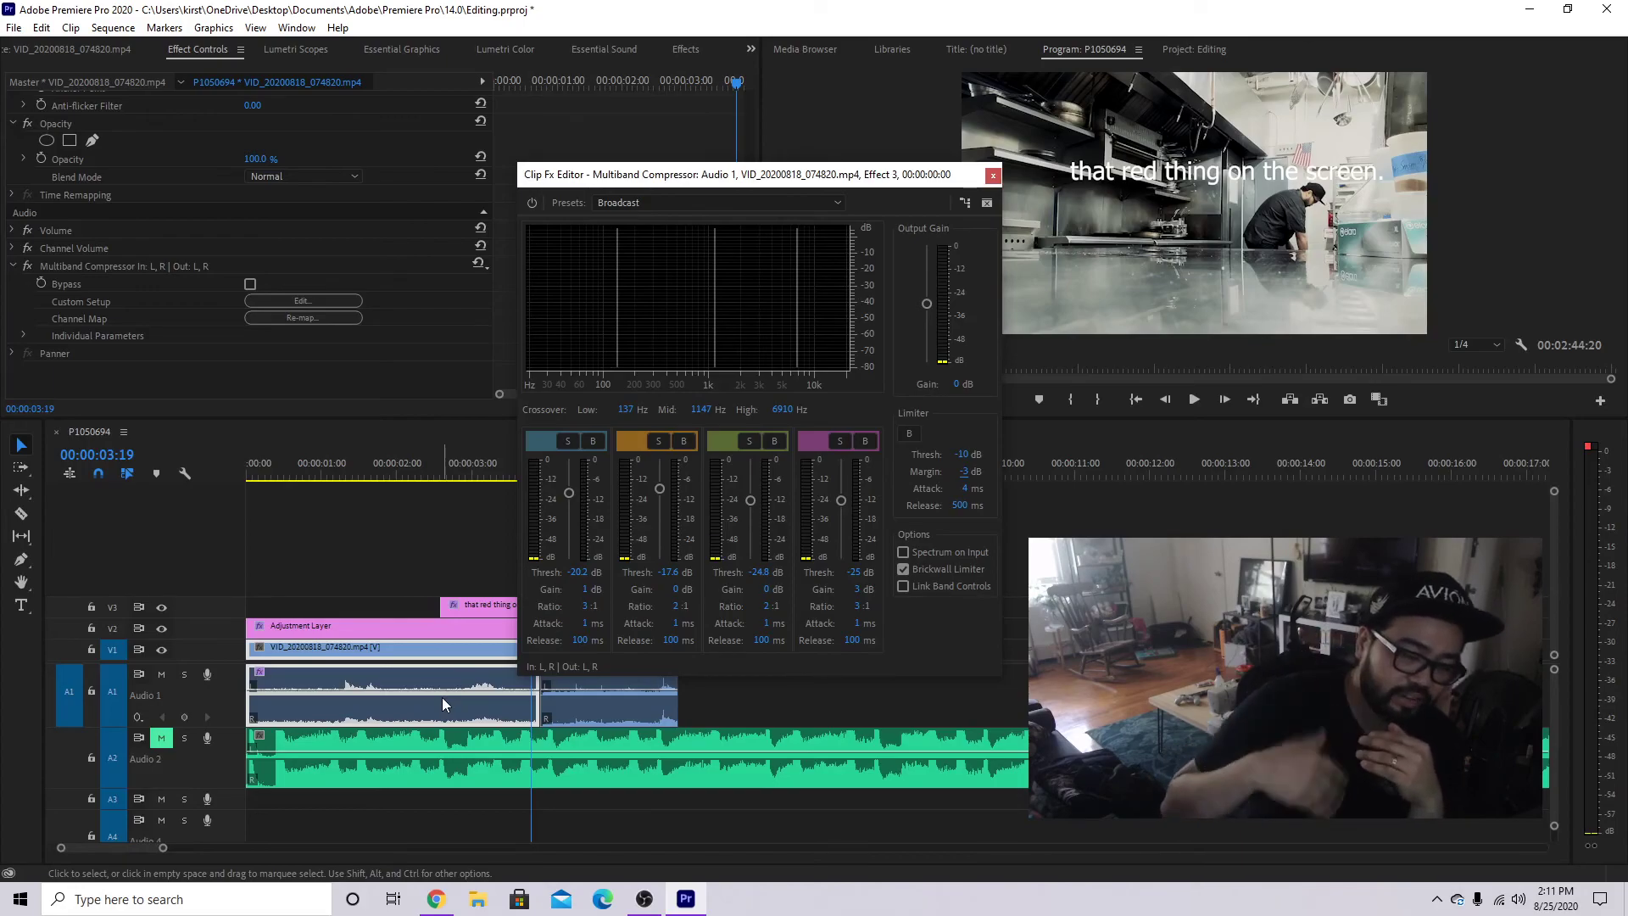
Close the compressor editor and play the opening with the compressor bypassed for comparison.
left_click(992, 175)
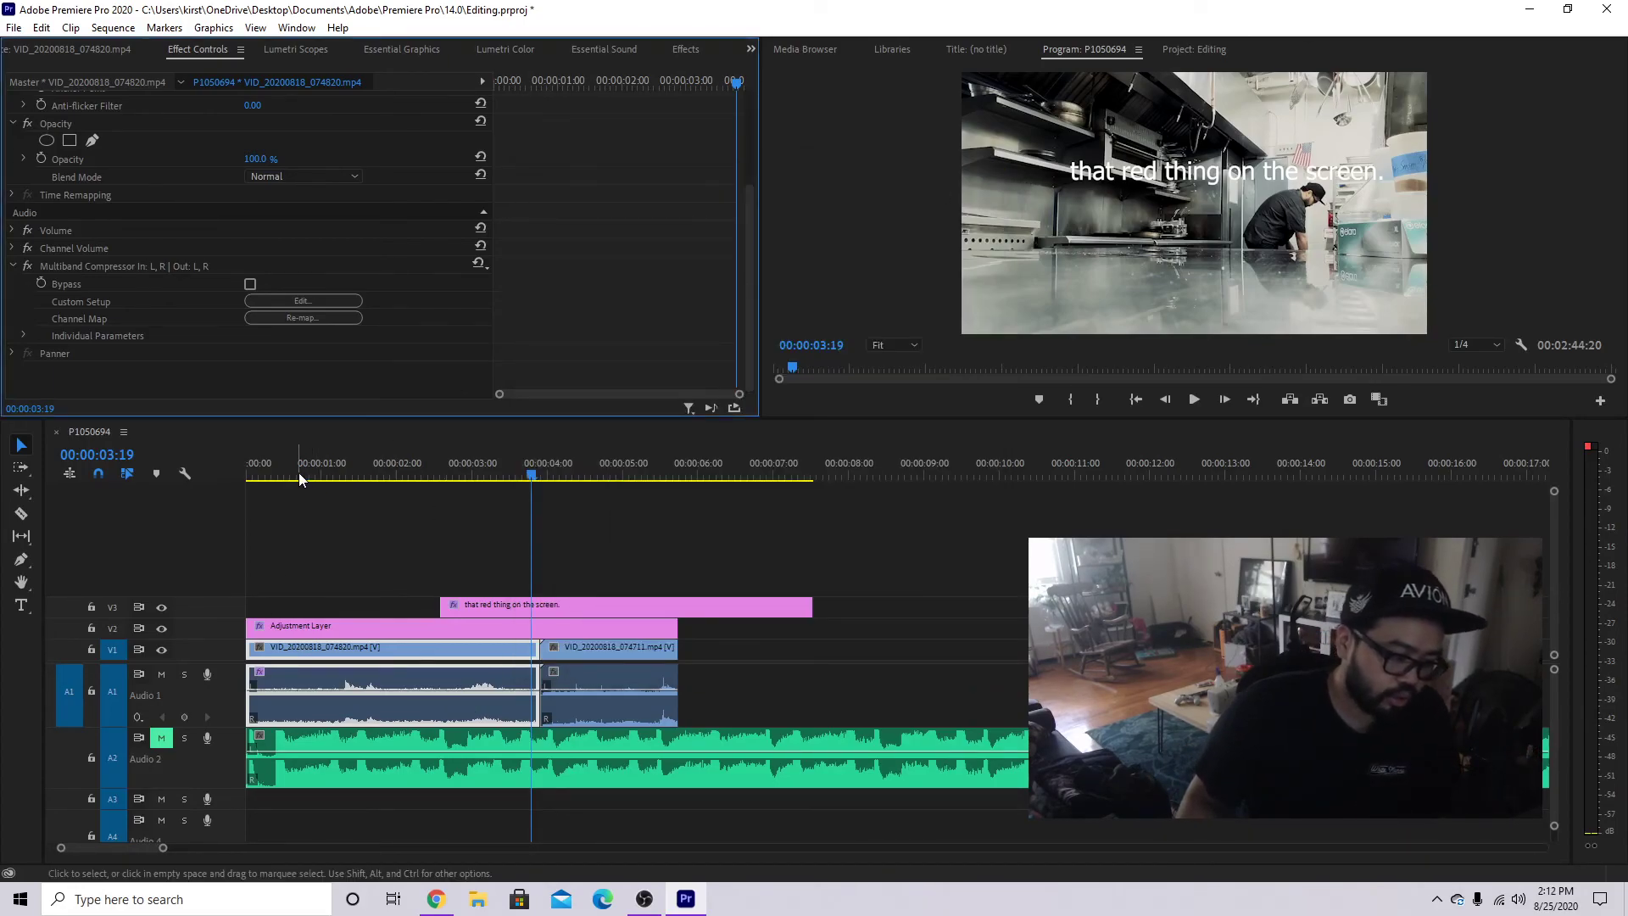
left_click_drag(298, 479, 274, 480)
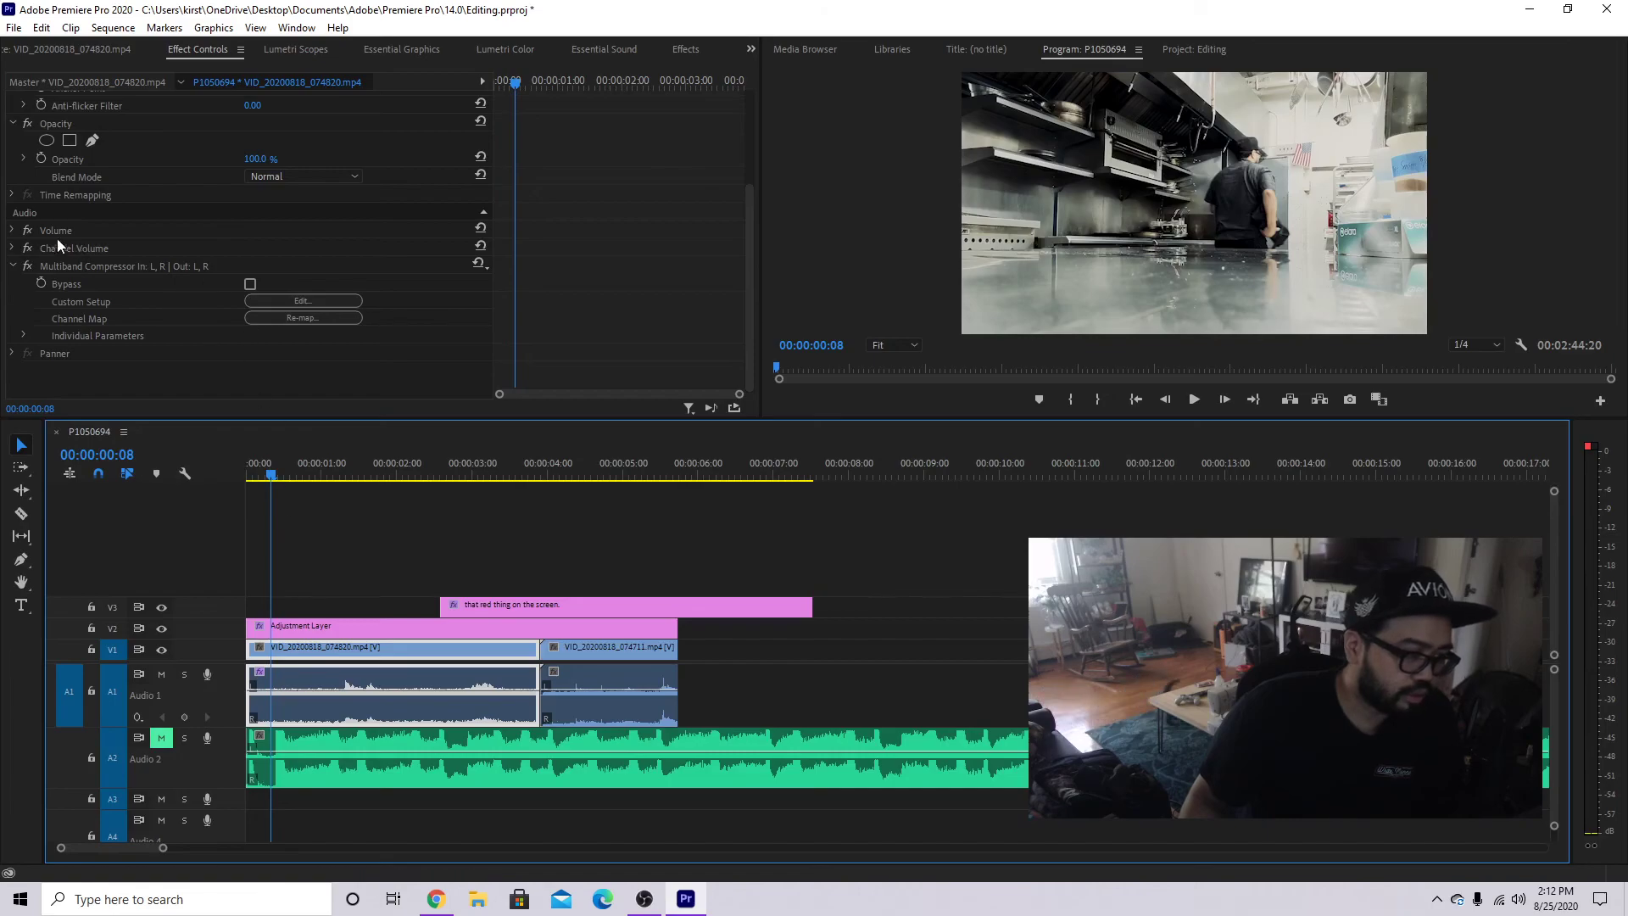
left_click(32, 268)
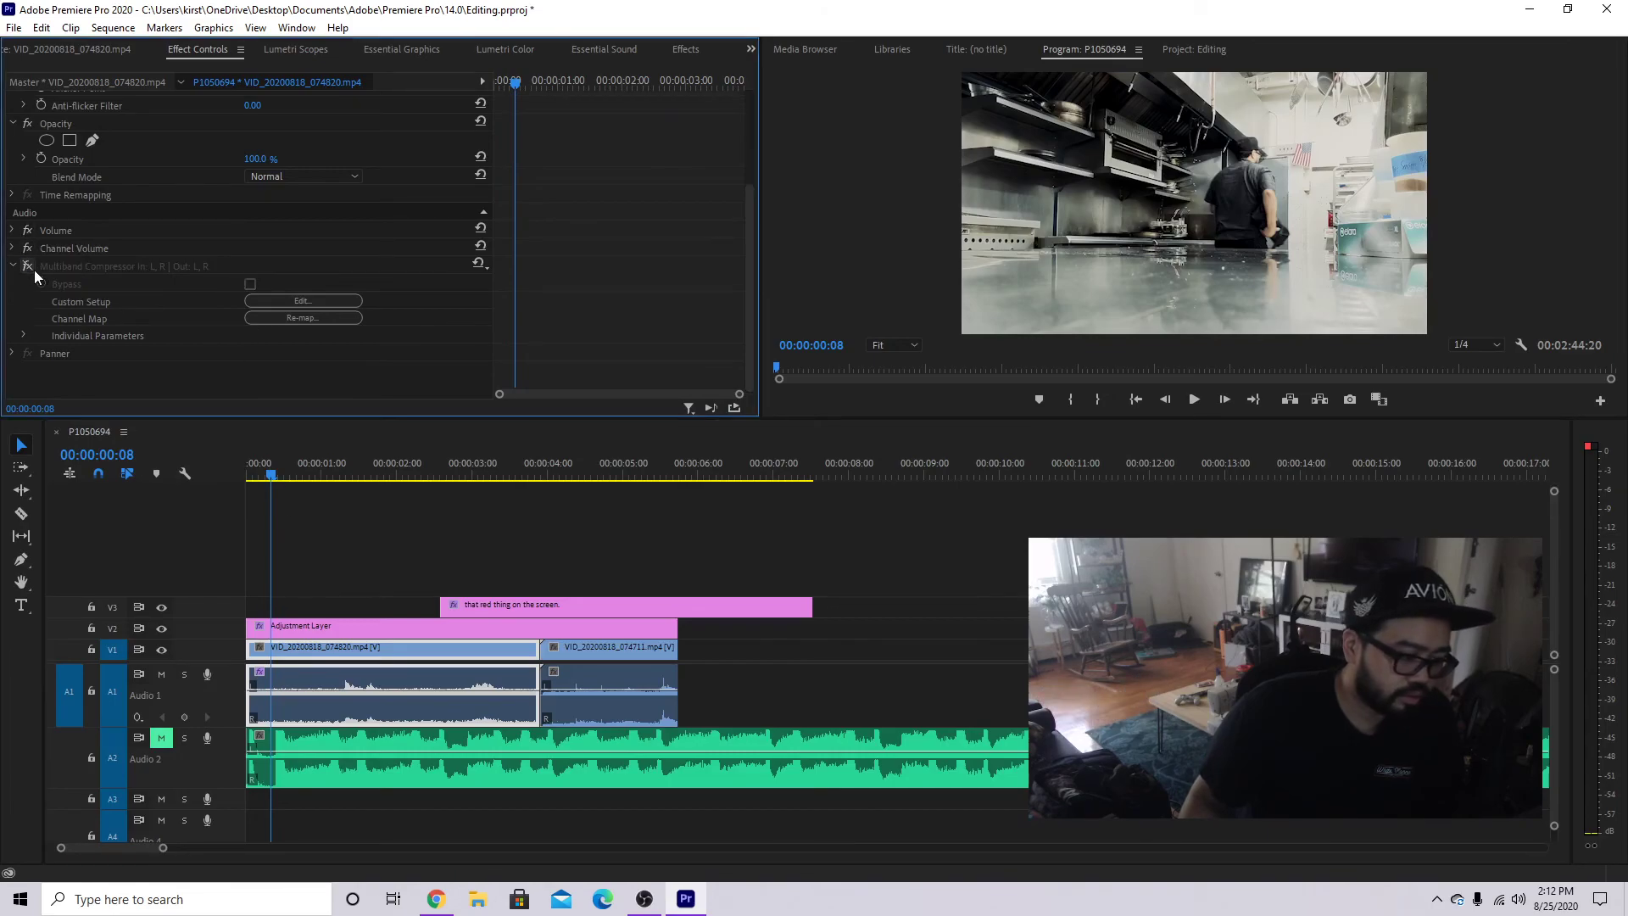
left_click(253, 480)
key("space")
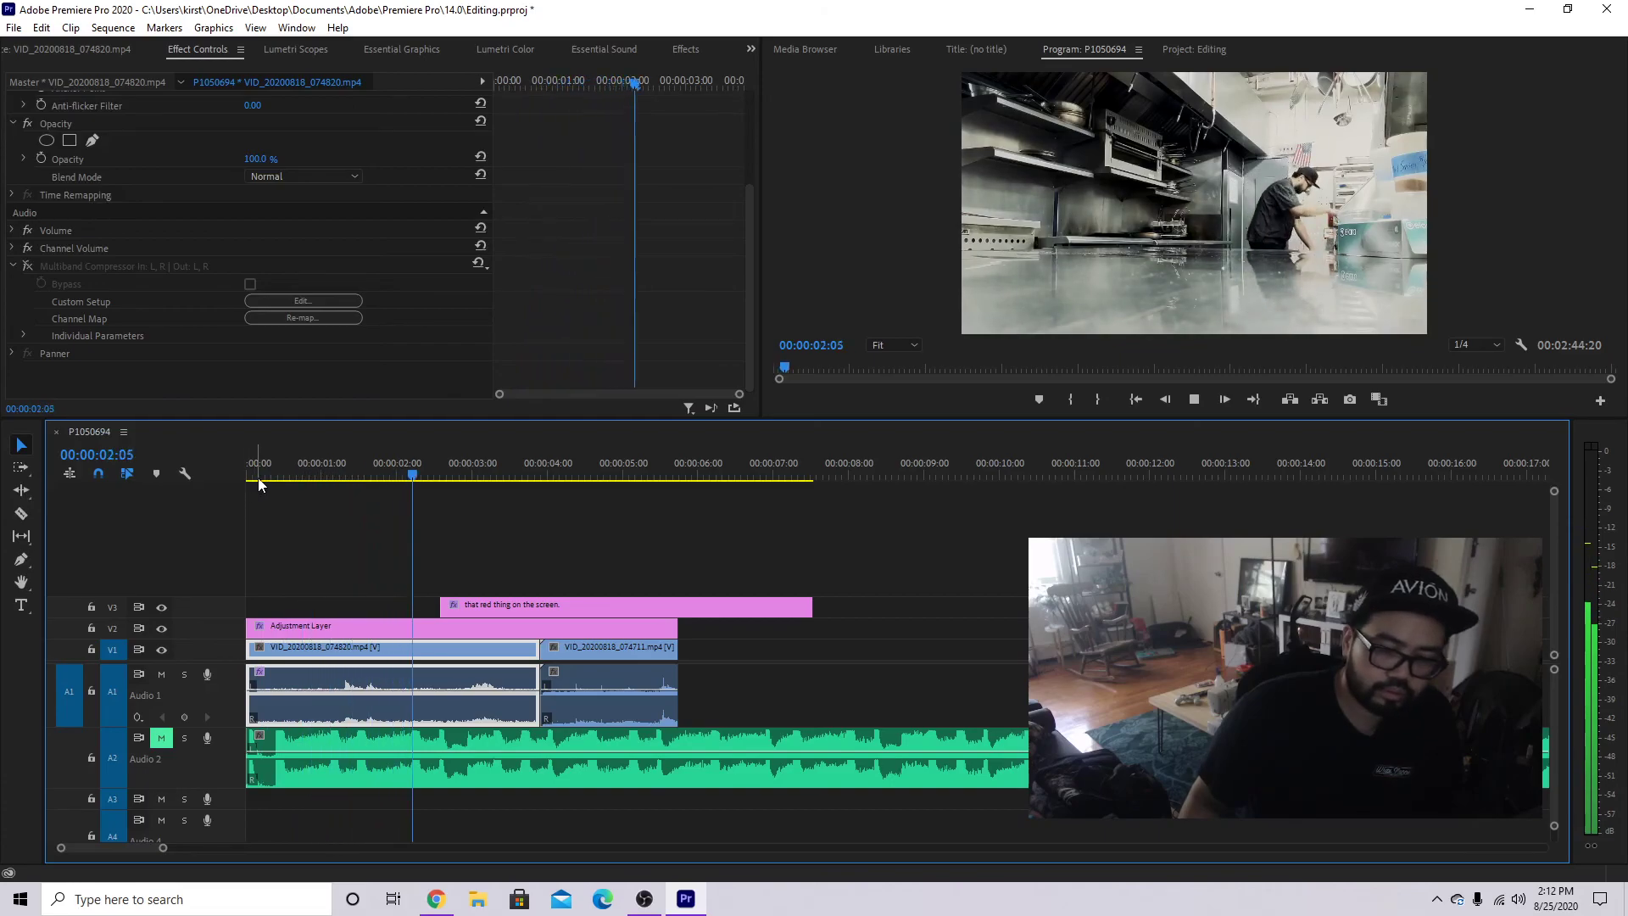
key("space")
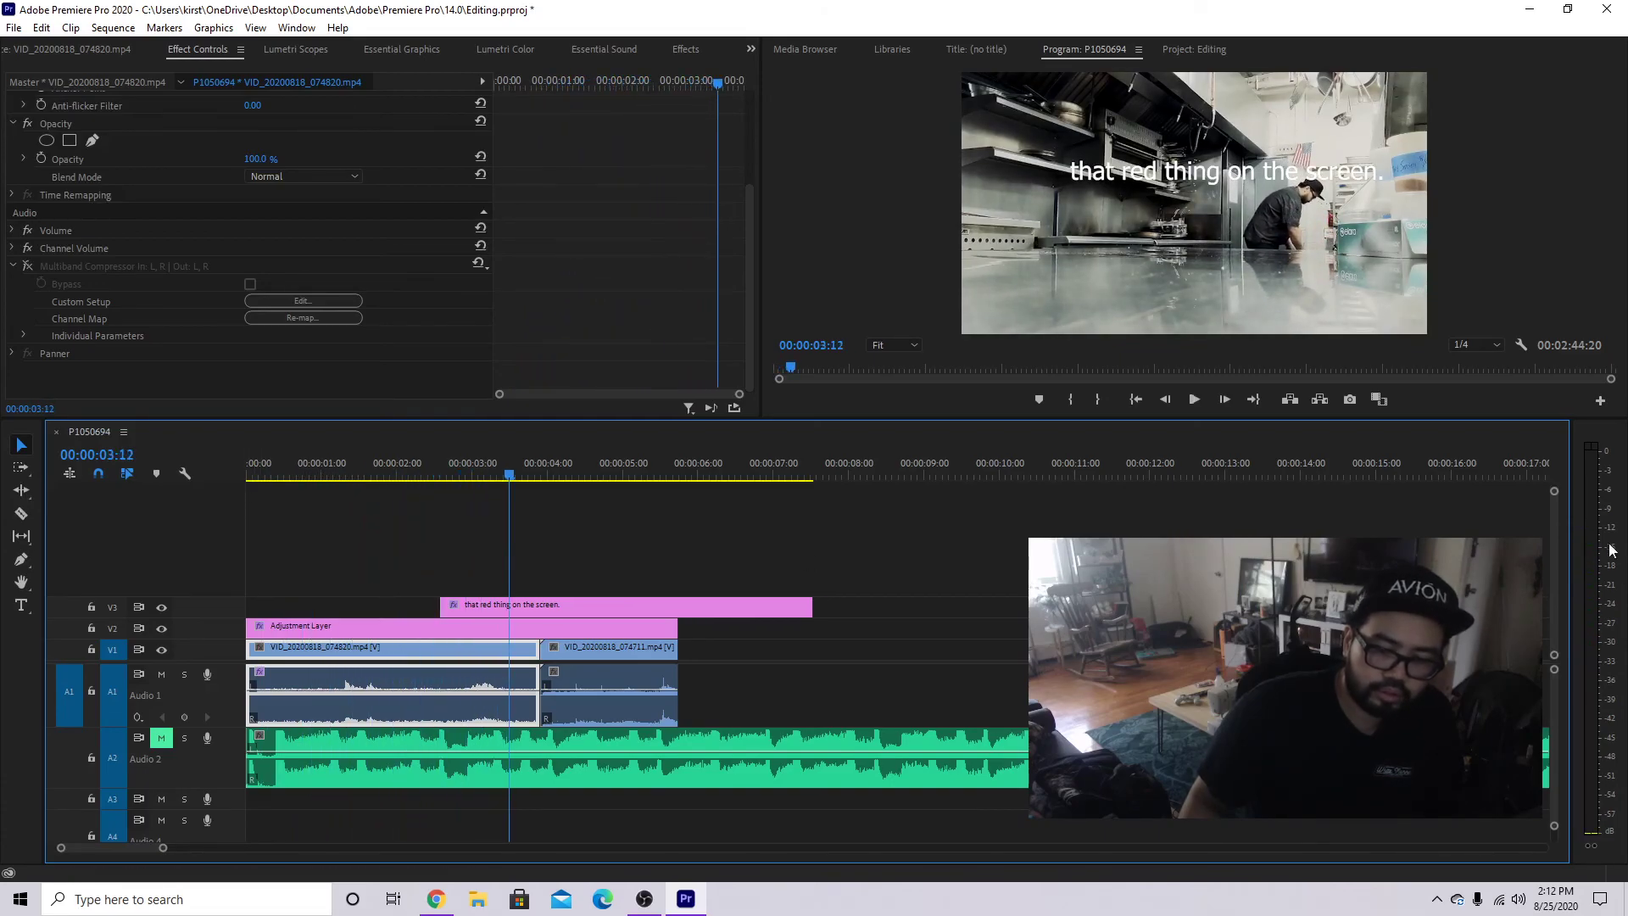
Re-enable the Multiband Compressor and play the opening to hear the compressed dialogue.
left_click_drag(510, 477, 268, 476)
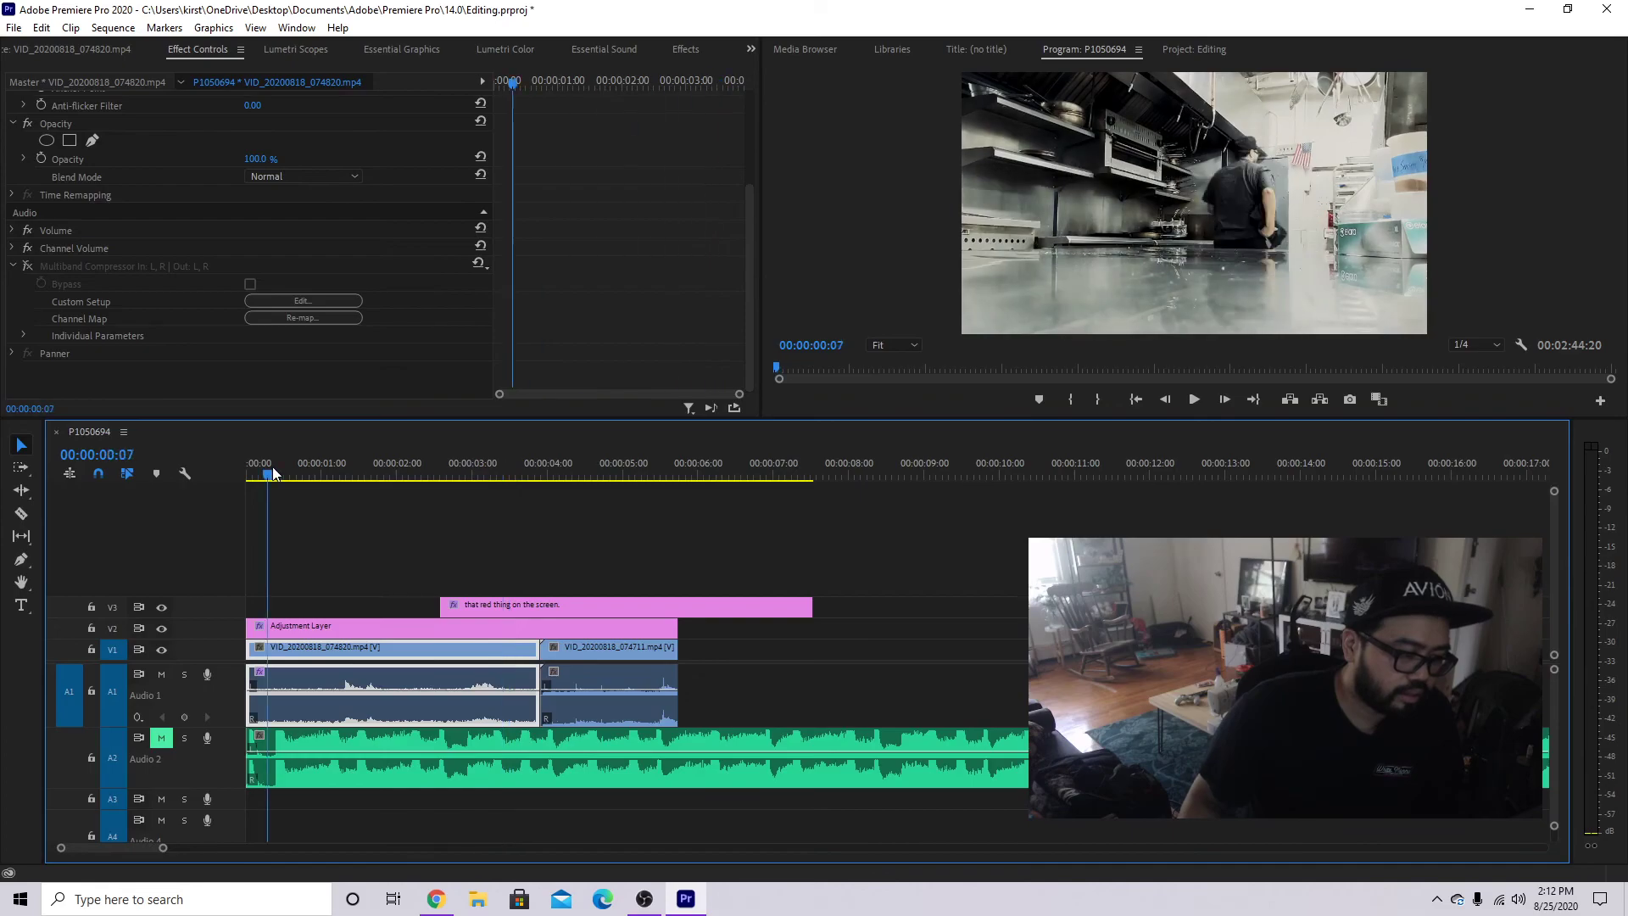
left_click(26, 266)
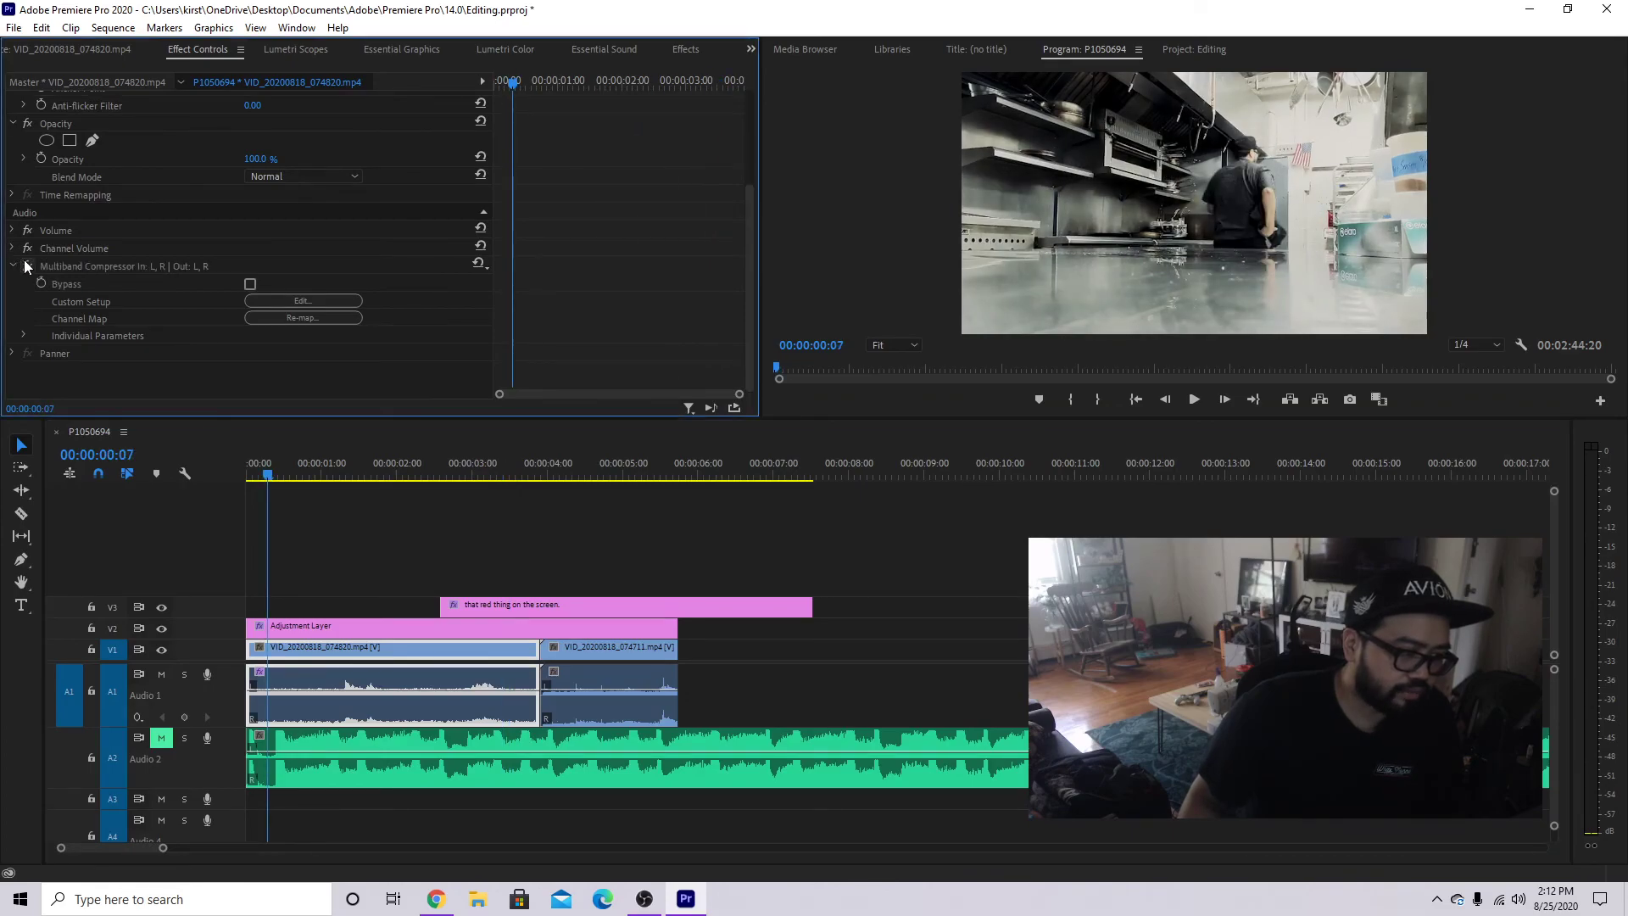
left_click(260, 476)
key("space")
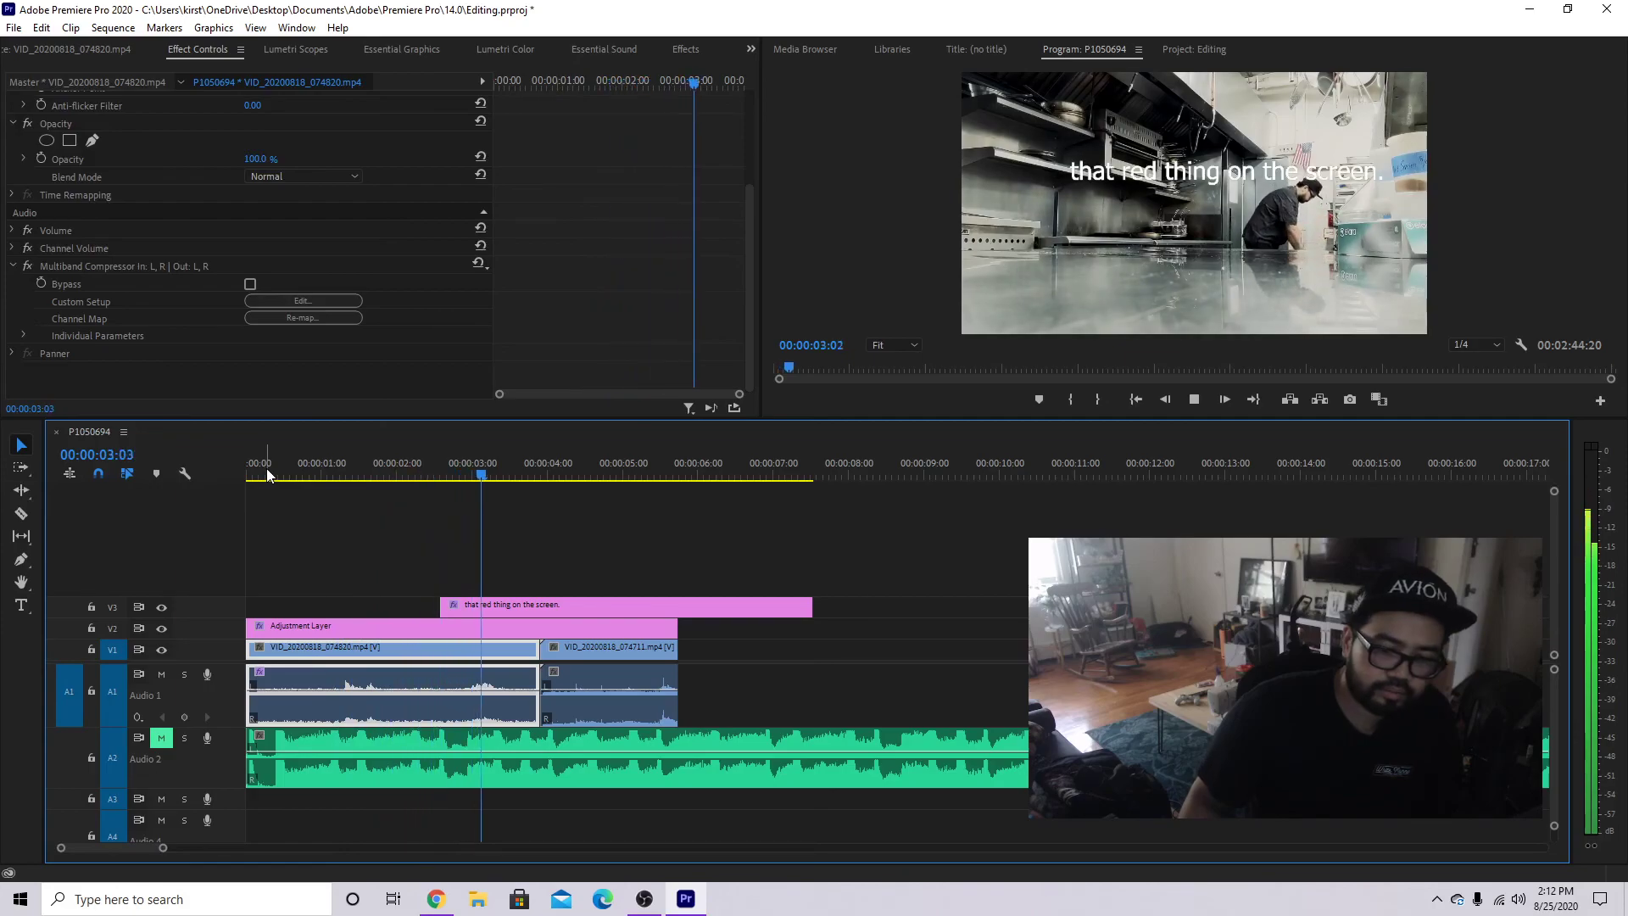
key("space")
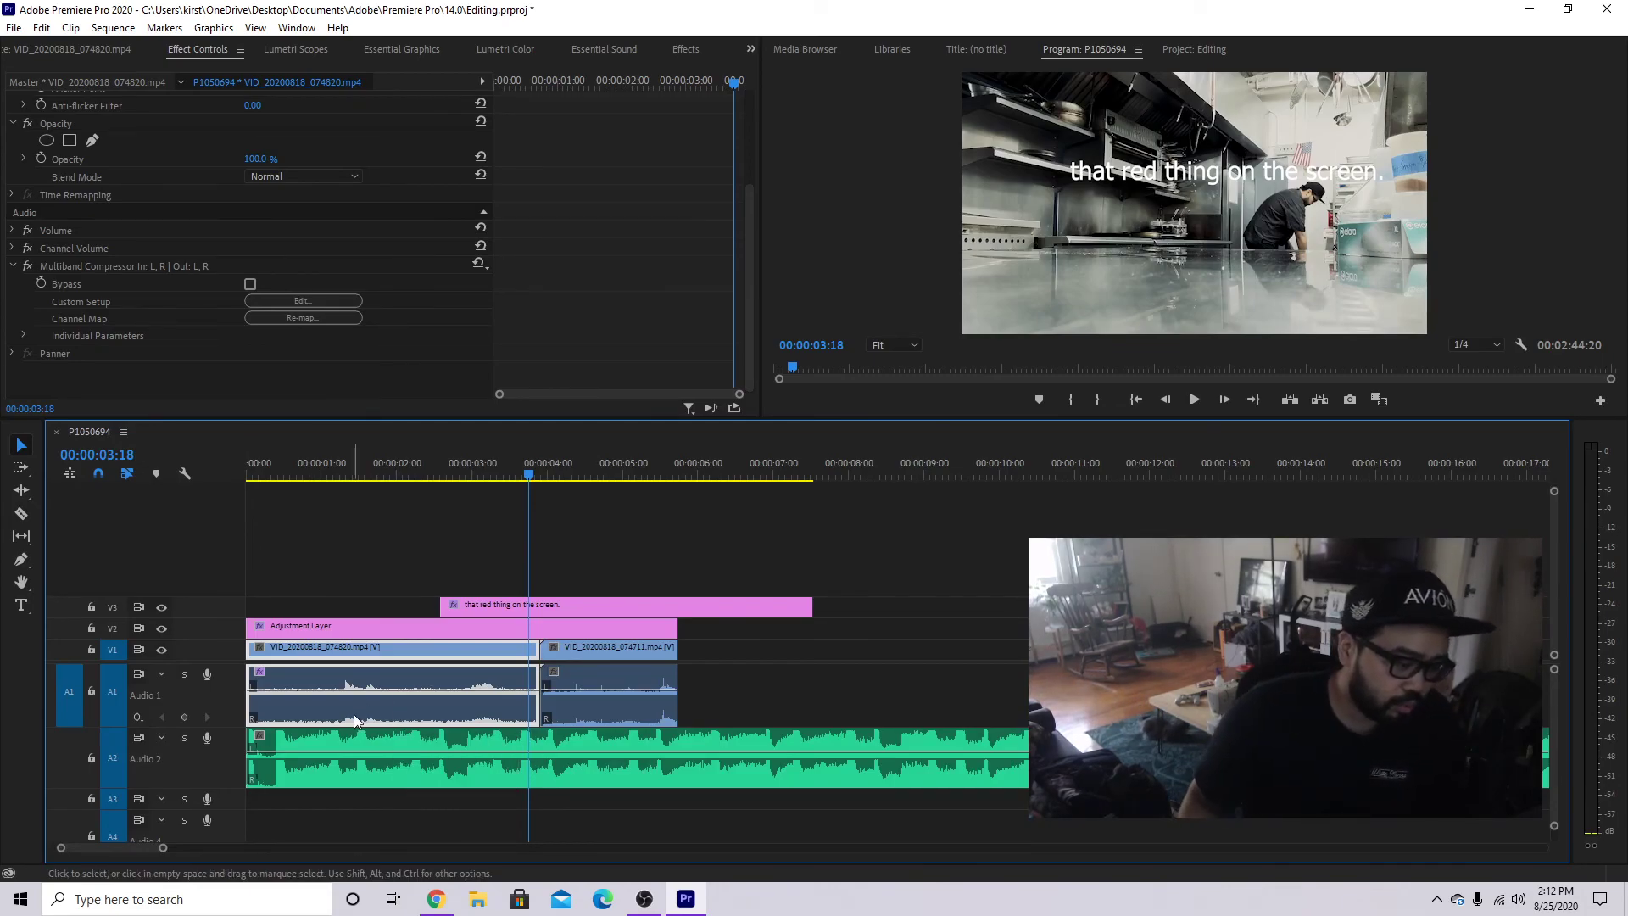
Select the ES_9th Power clip on Audio 2 and tag it as Music in Essential Sound.
left_click(492, 732)
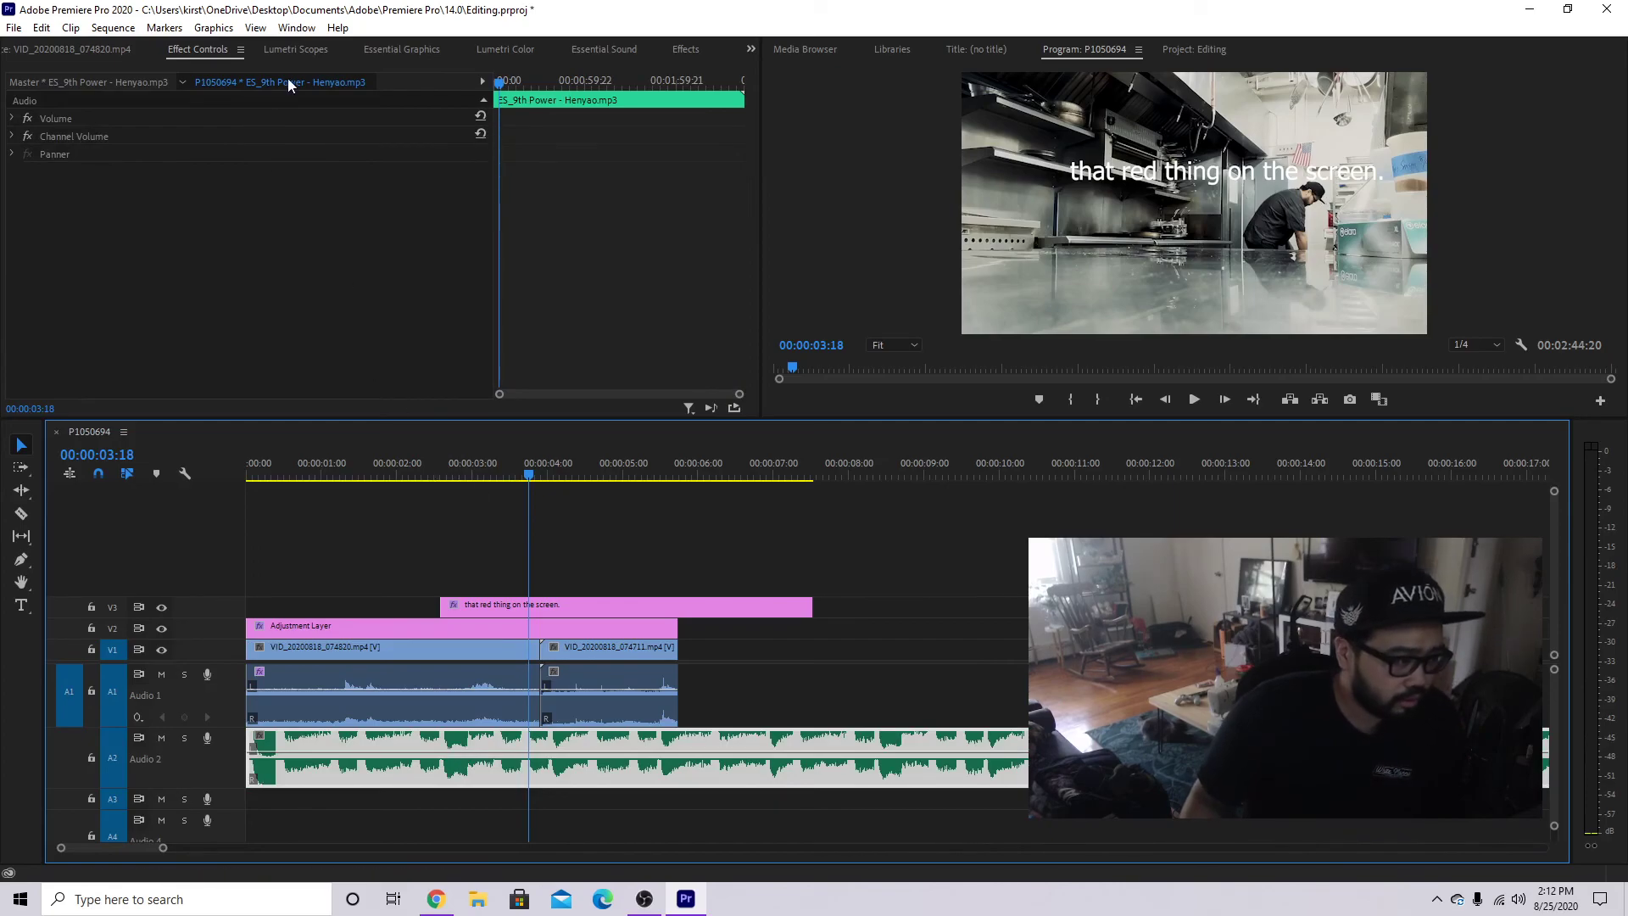
left_click(612, 49)
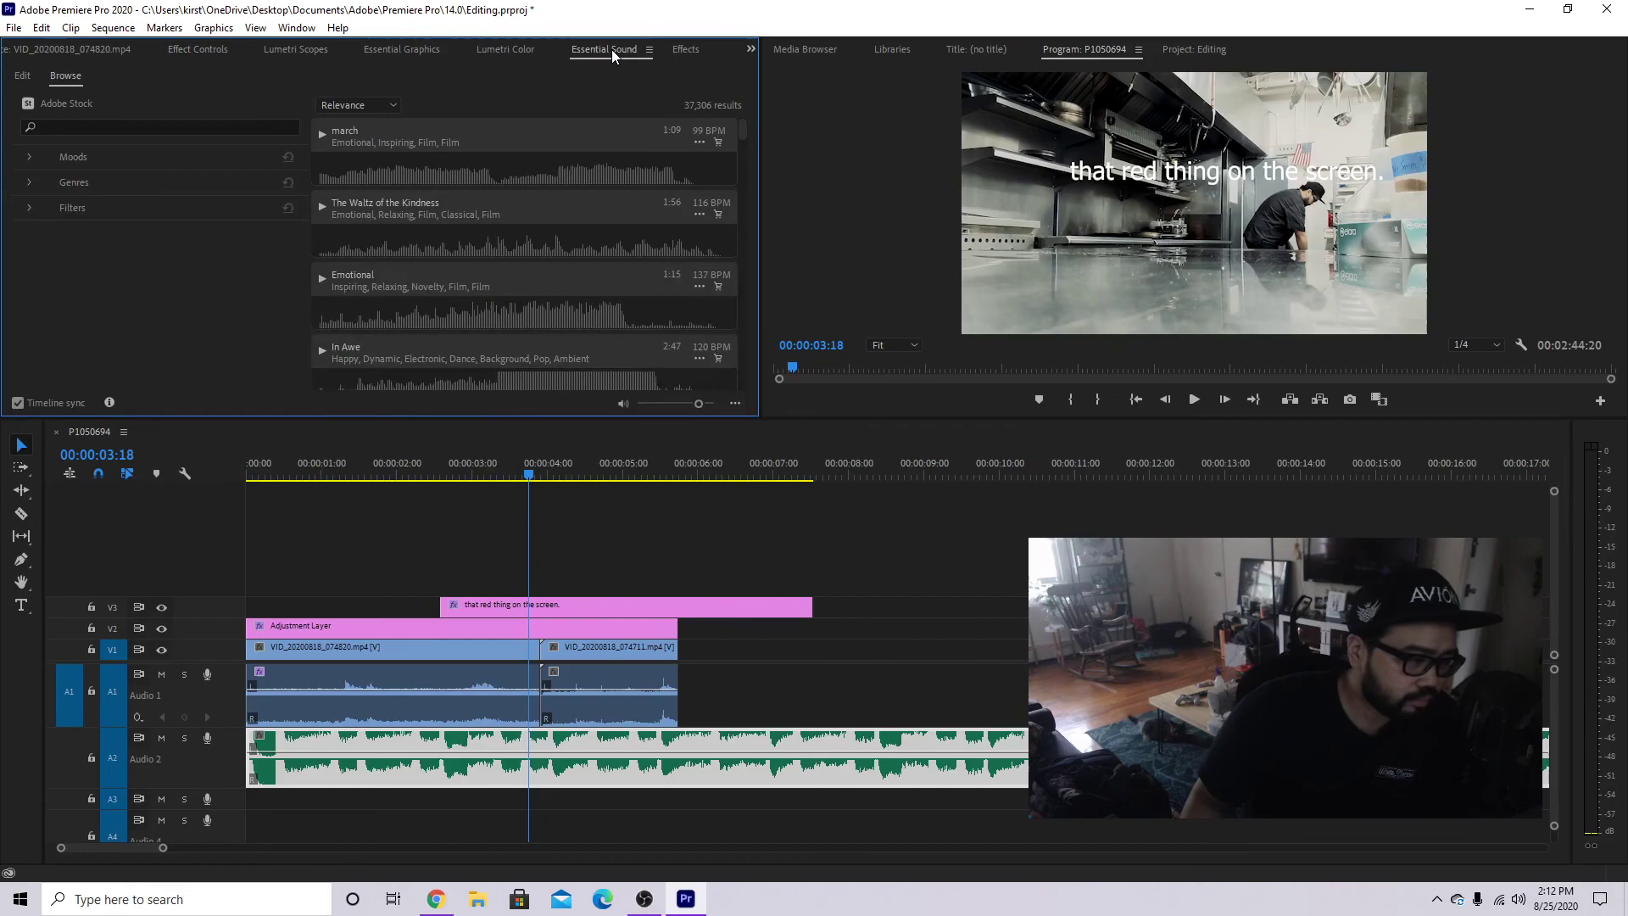
left_click(23, 76)
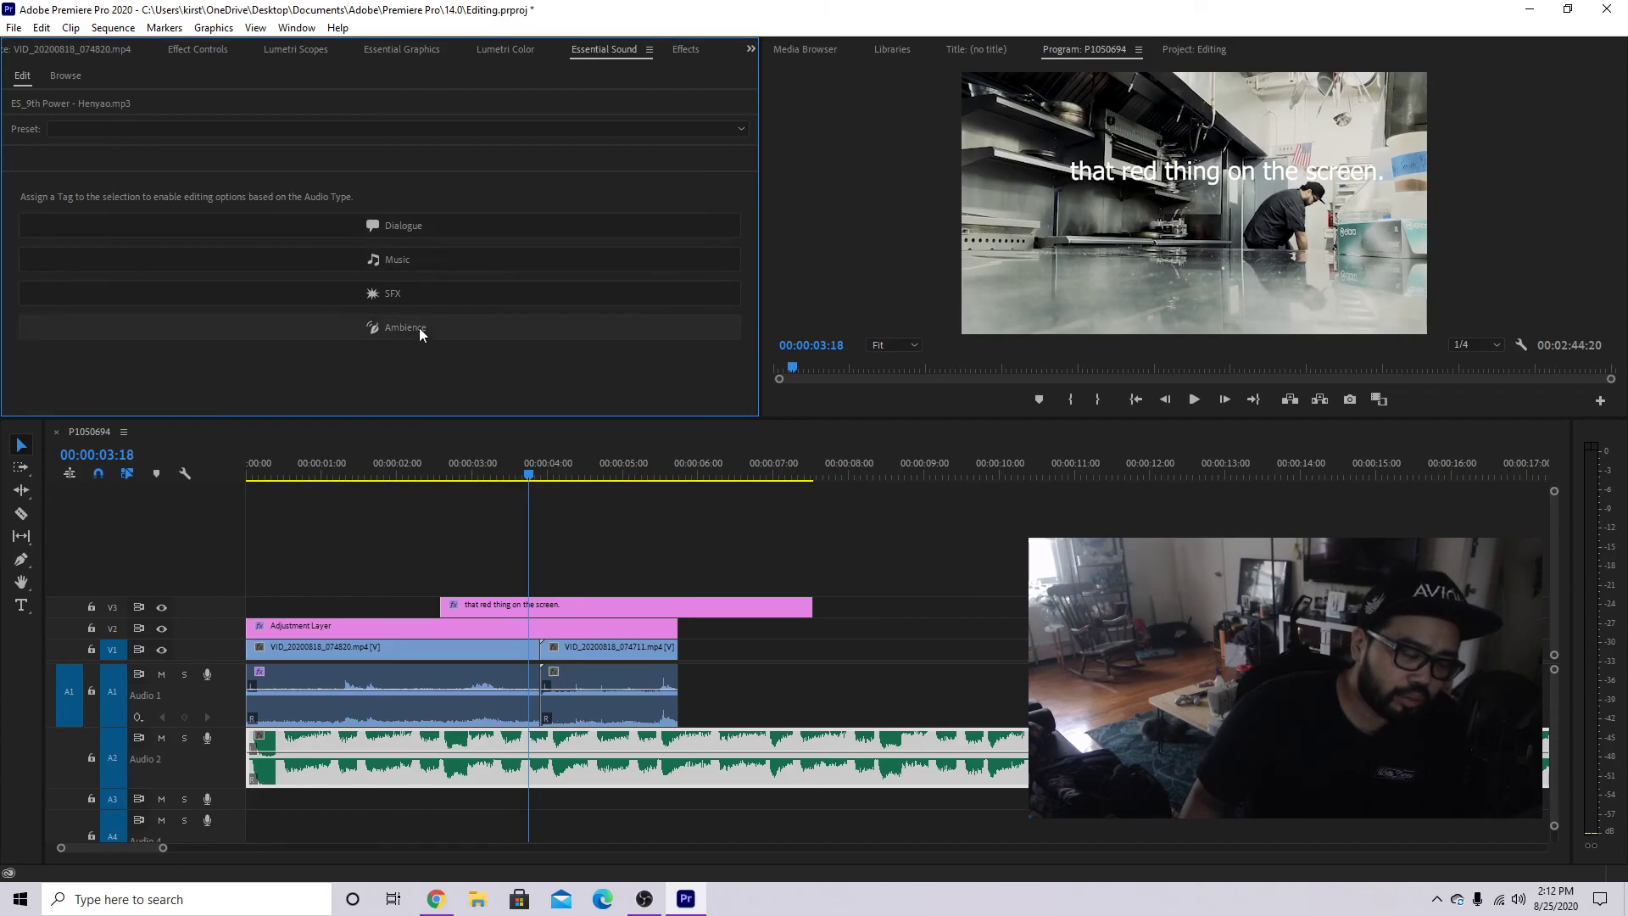
left_click(432, 259)
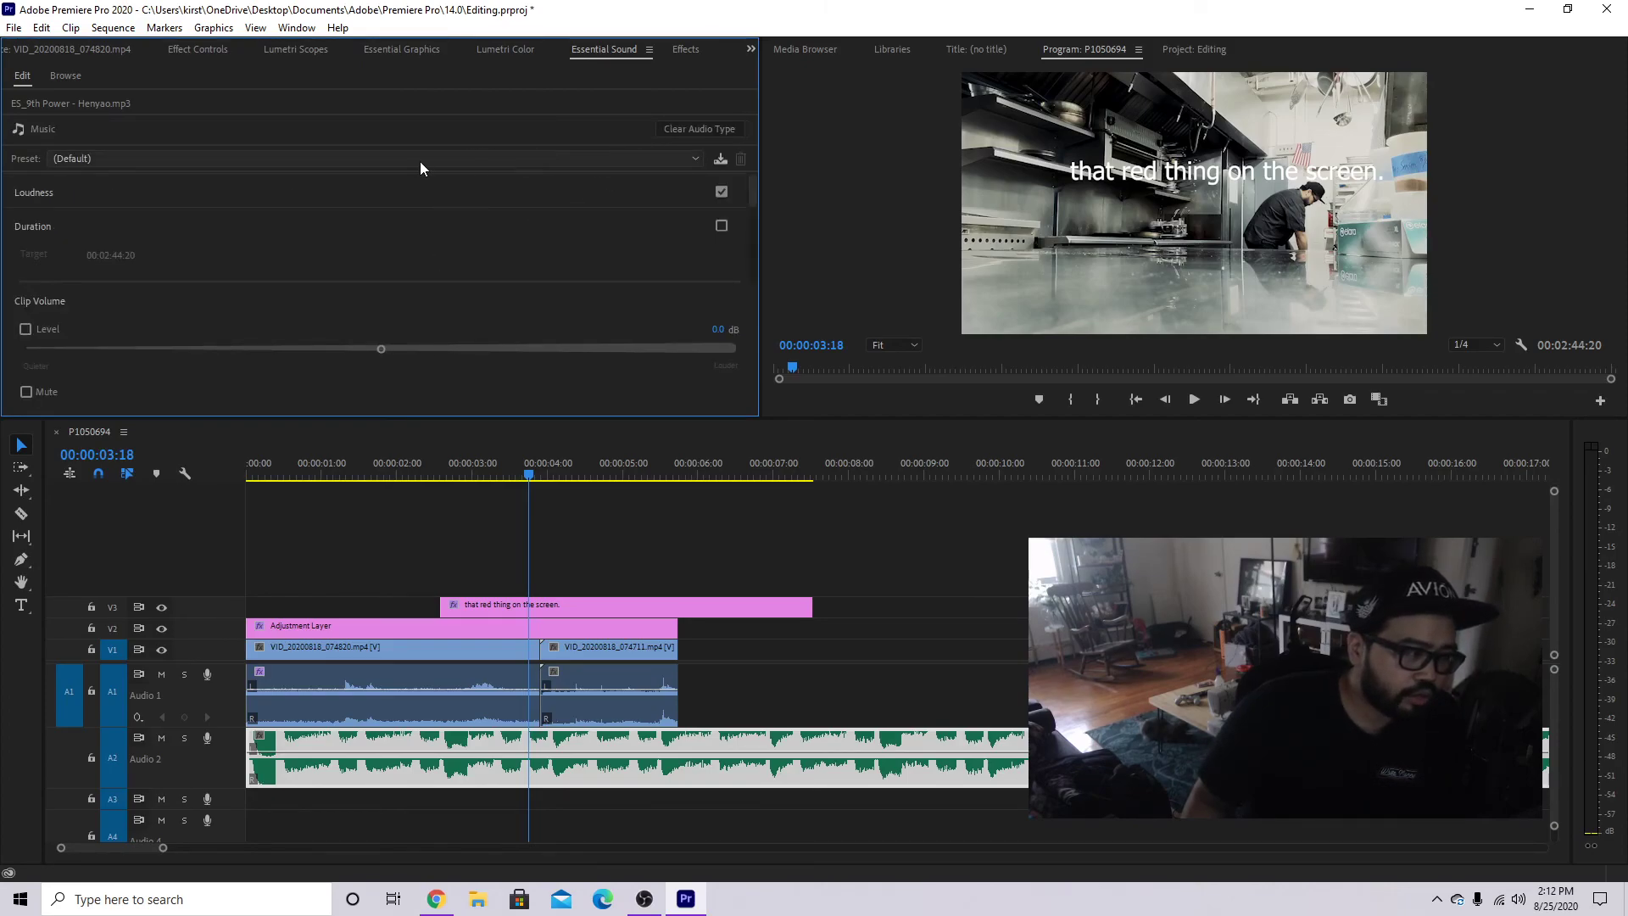
left_click(234, 158)
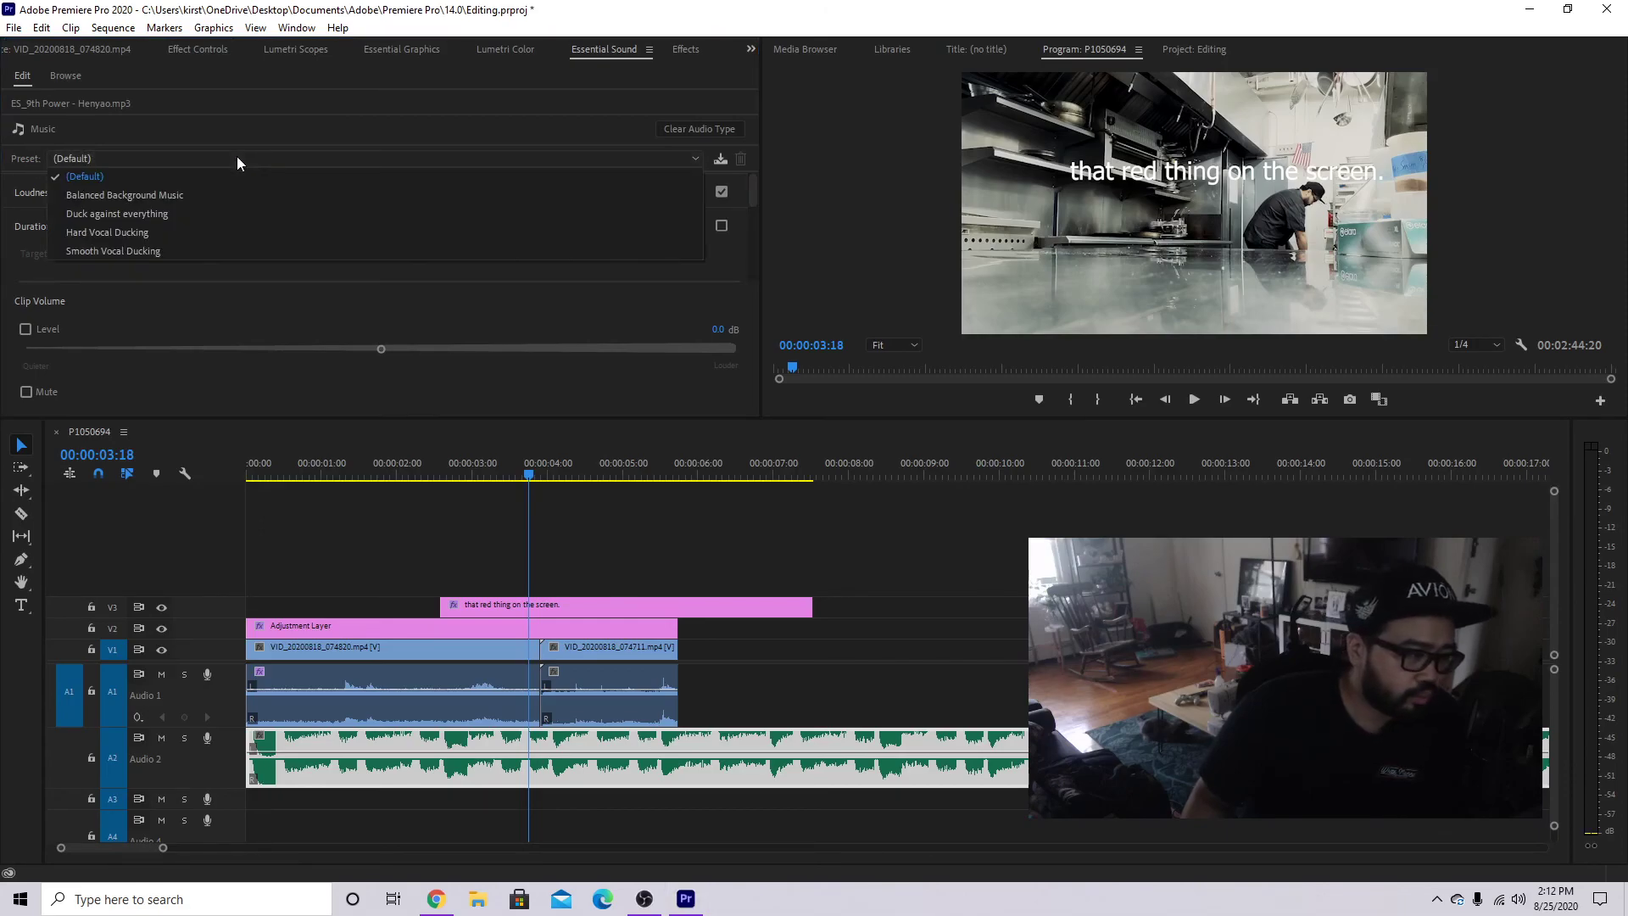
Give the ES_9th Power music clip the Balanced Background Music preset and play it from 0.
left_click(190, 195)
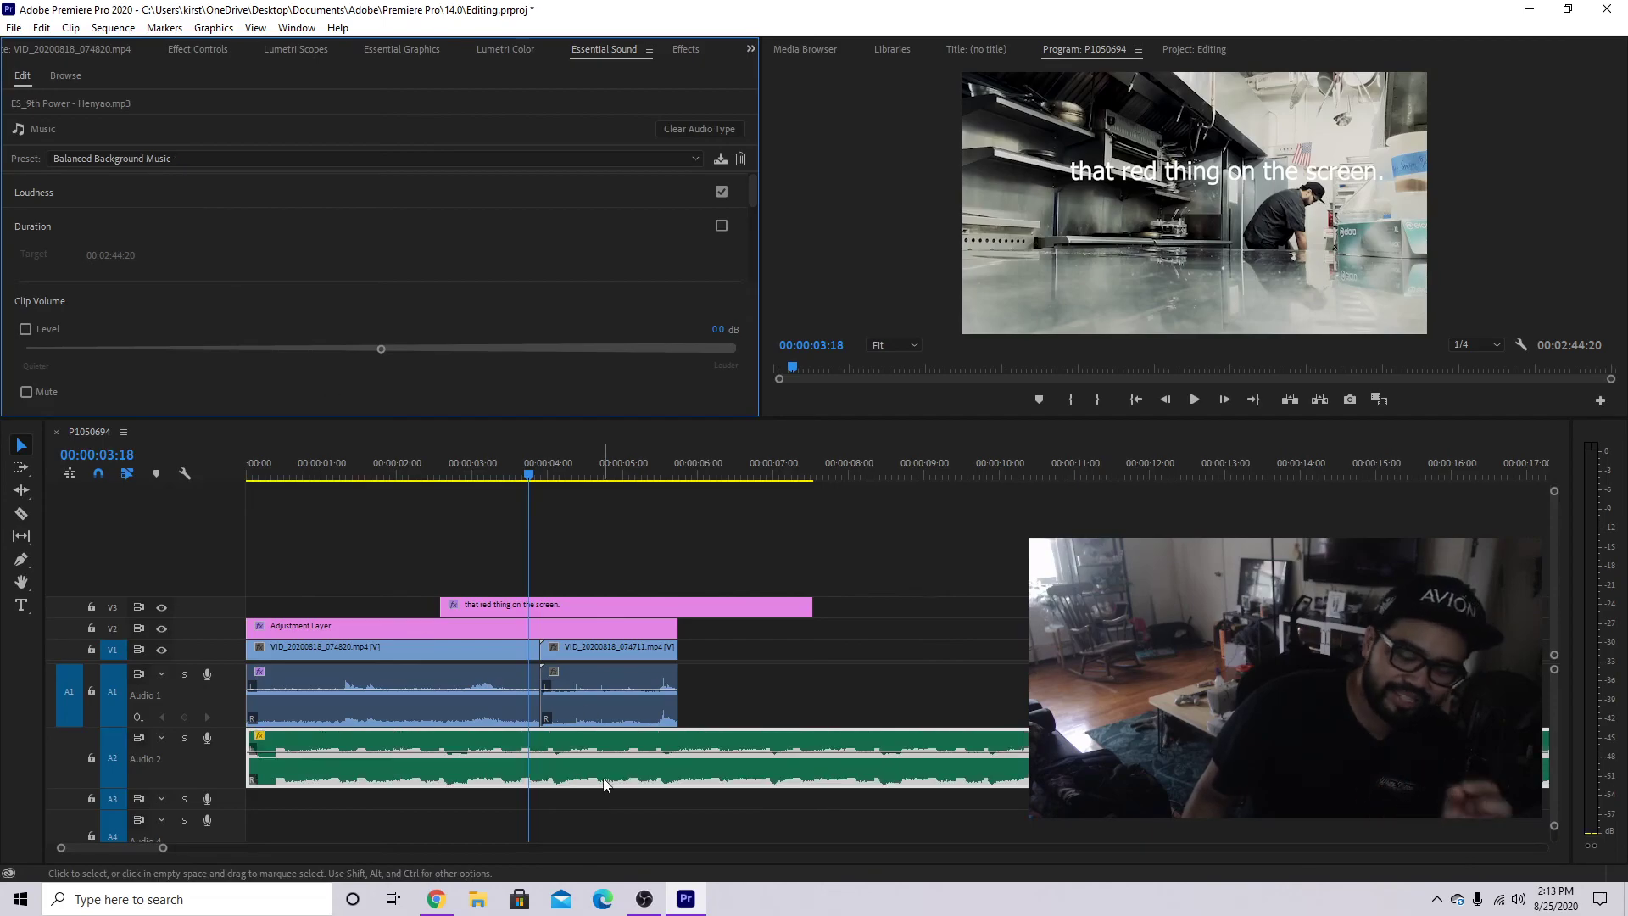
left_click_drag(523, 474, 207, 491)
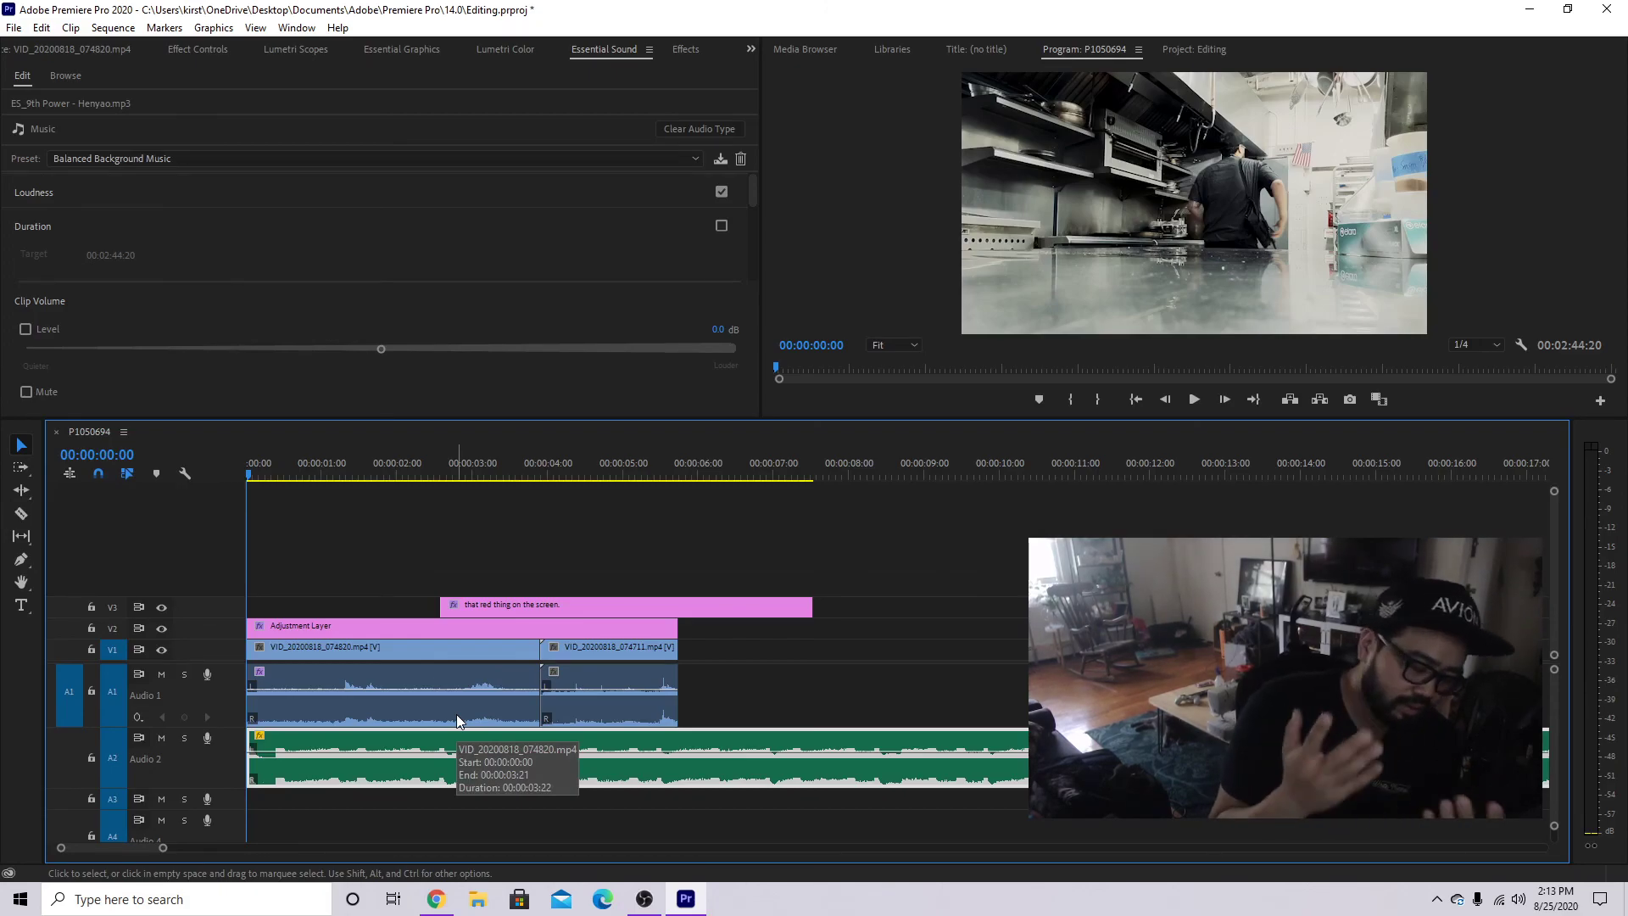
key("space")
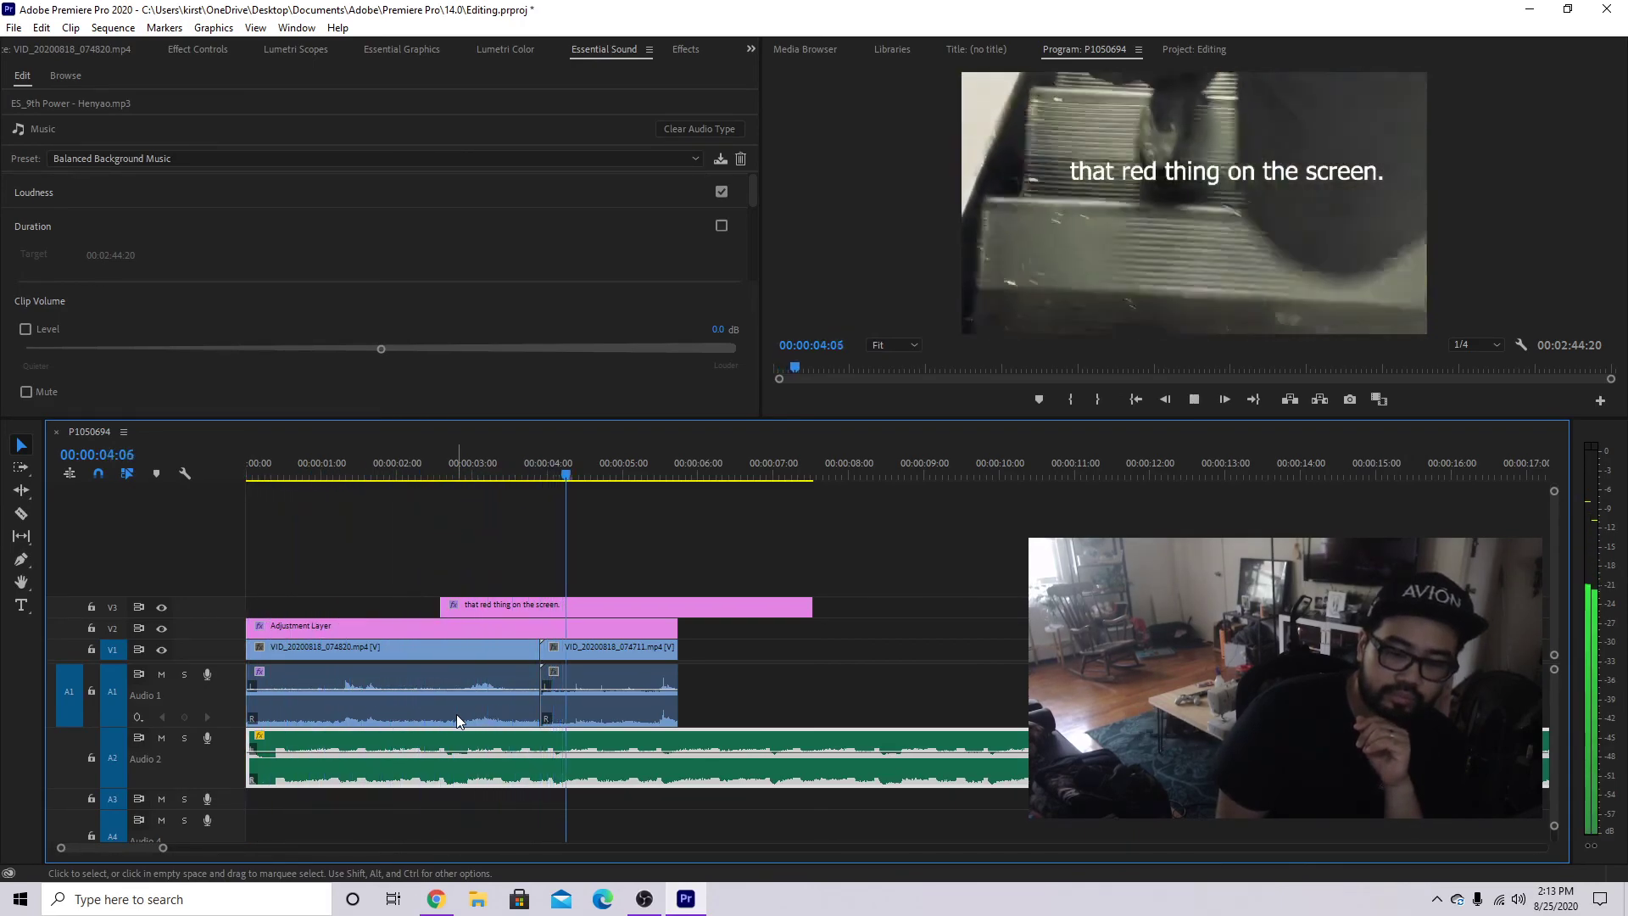
key("space")
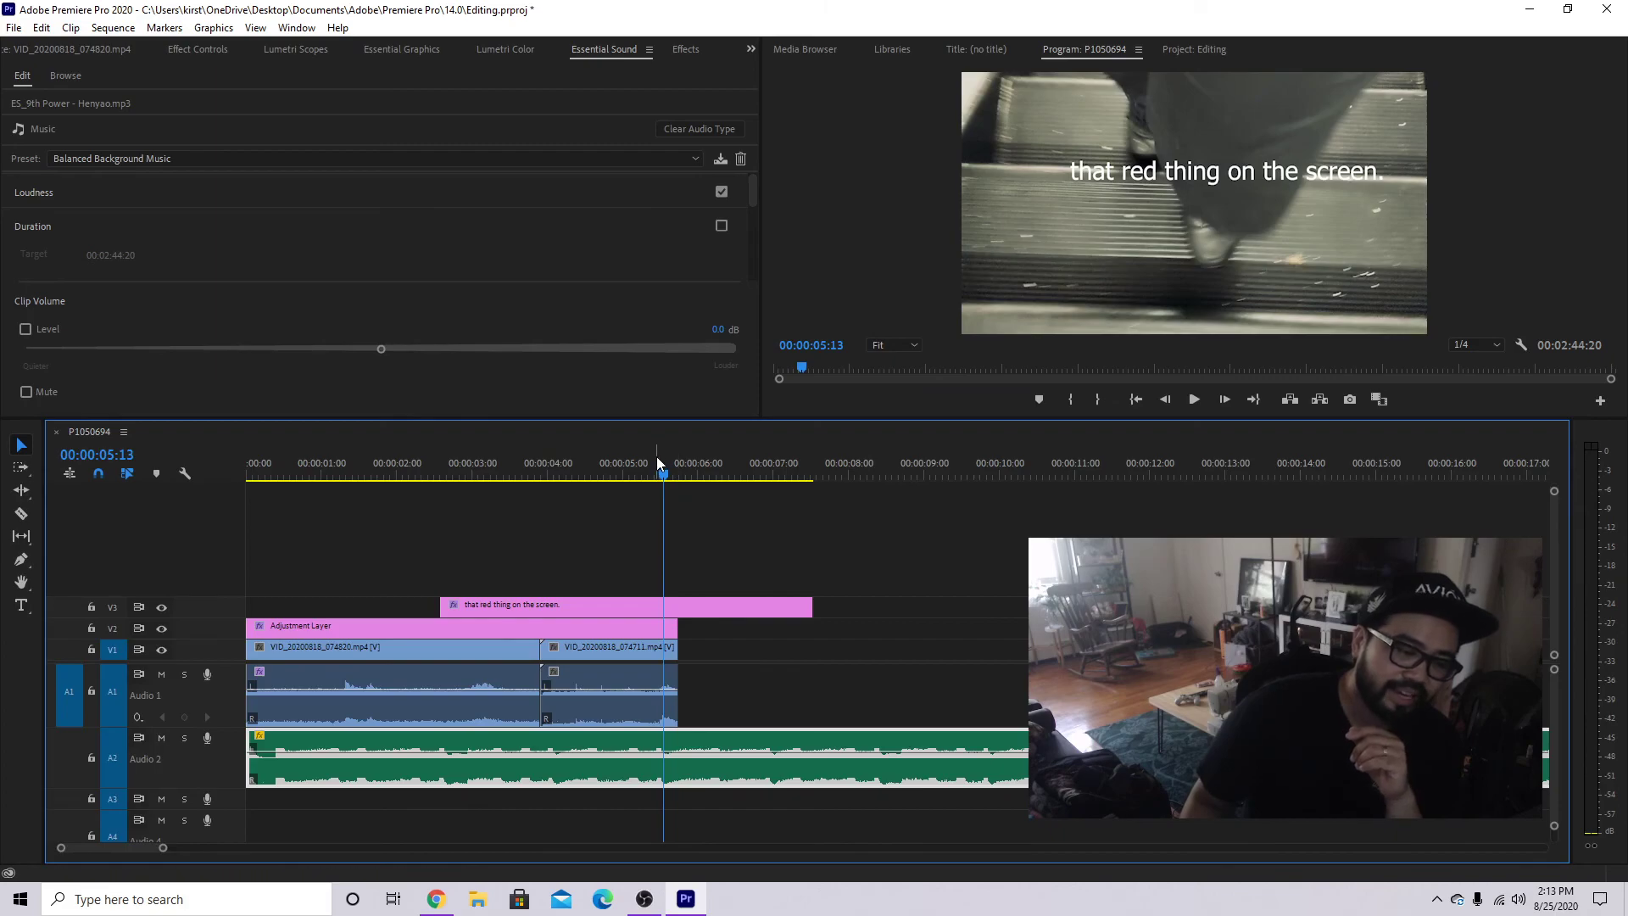
Set the music clip's Clip Volume Level to -8 dB and save the project.
left_click_drag(662, 476, 254, 510)
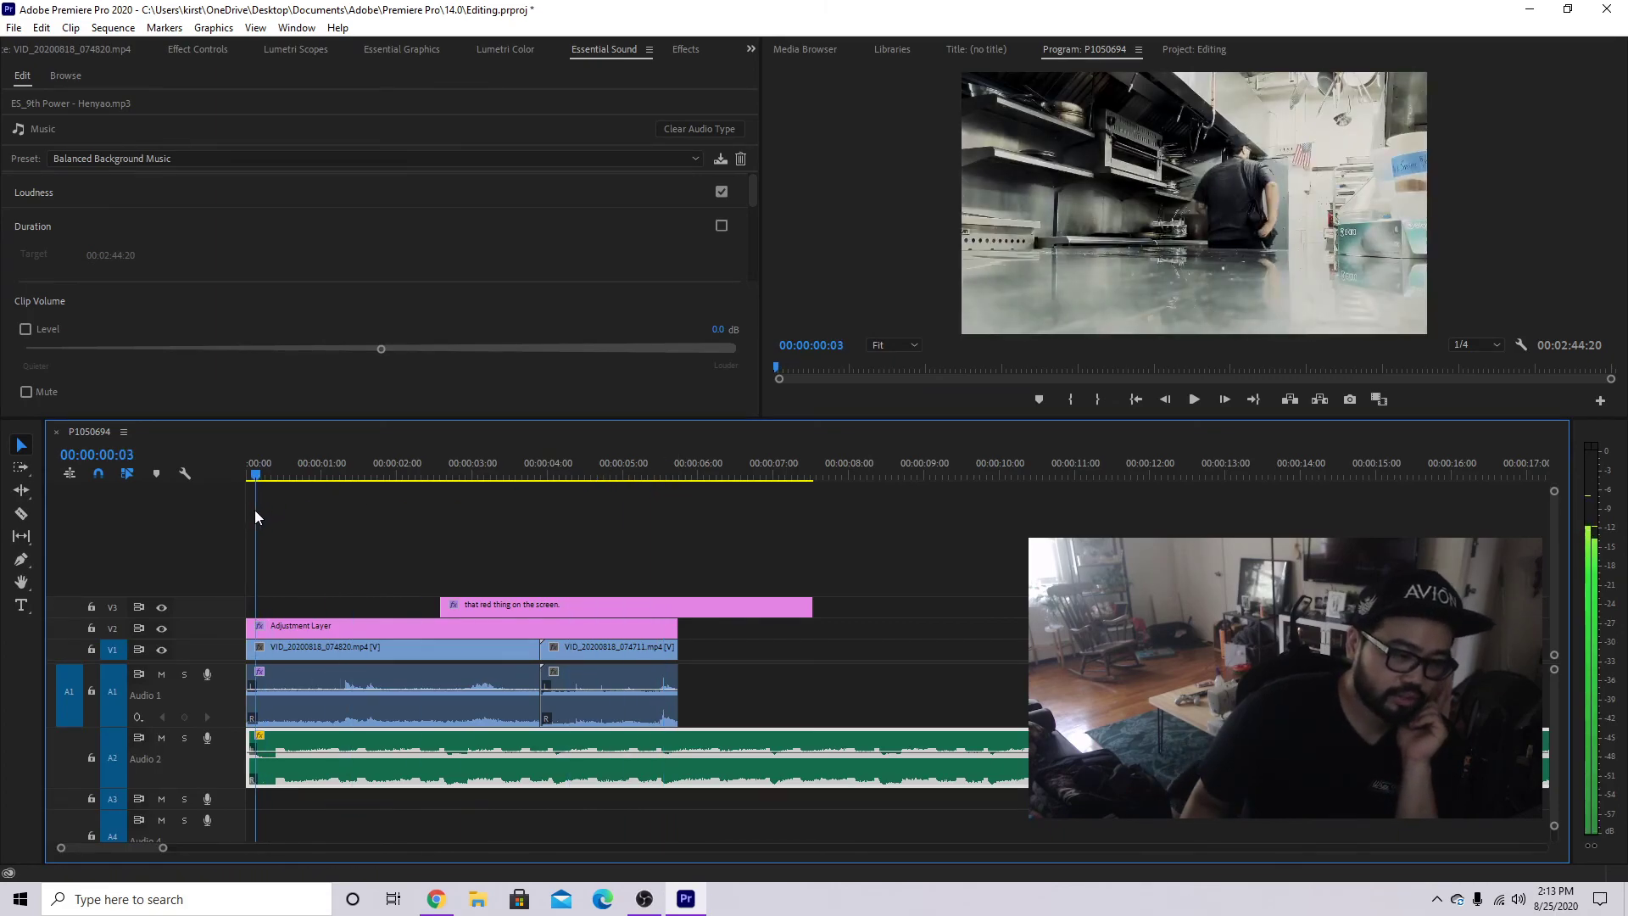
left_click(718, 330)
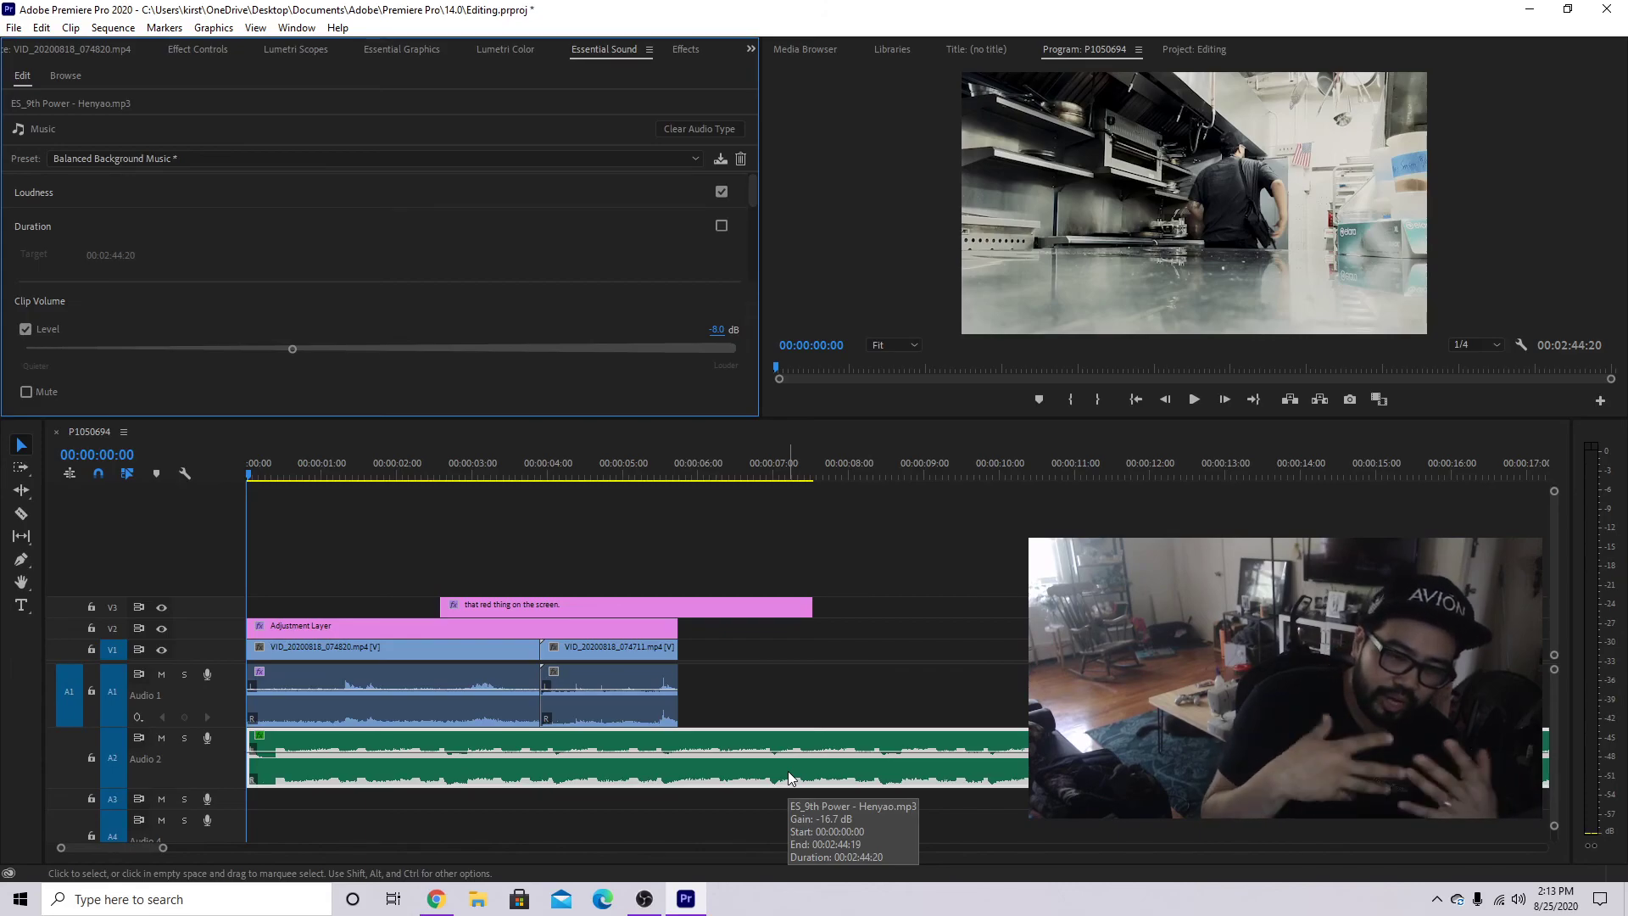
key("ctrl+s")
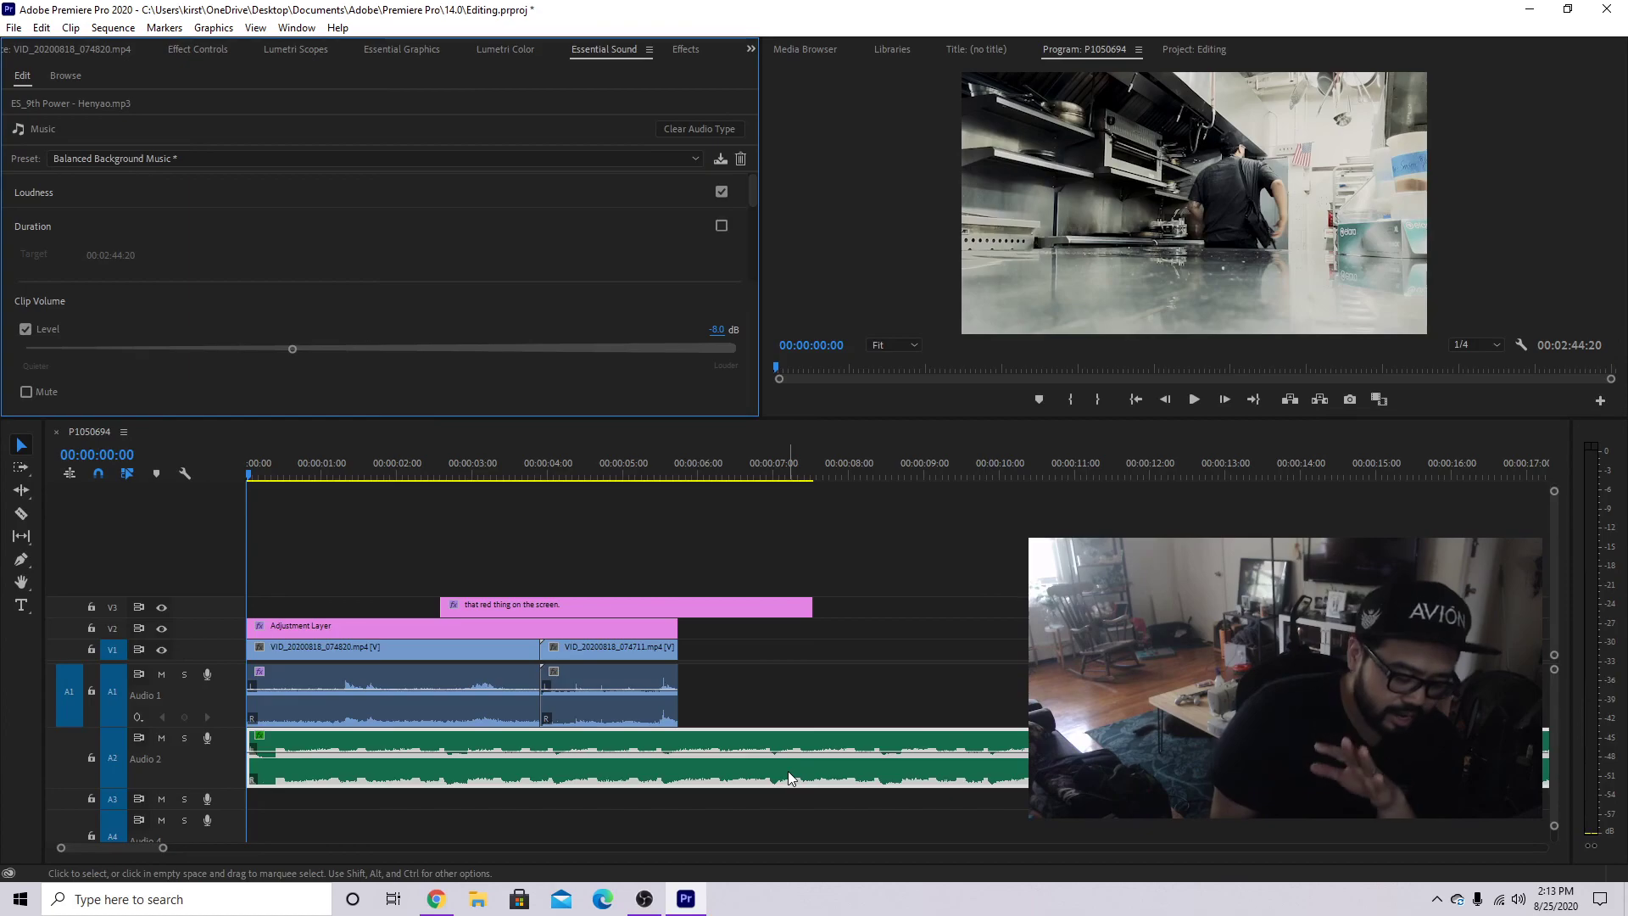
Play the sequence to hear the quieter music under the dialogue, then reopen the music preset list.
key("space")
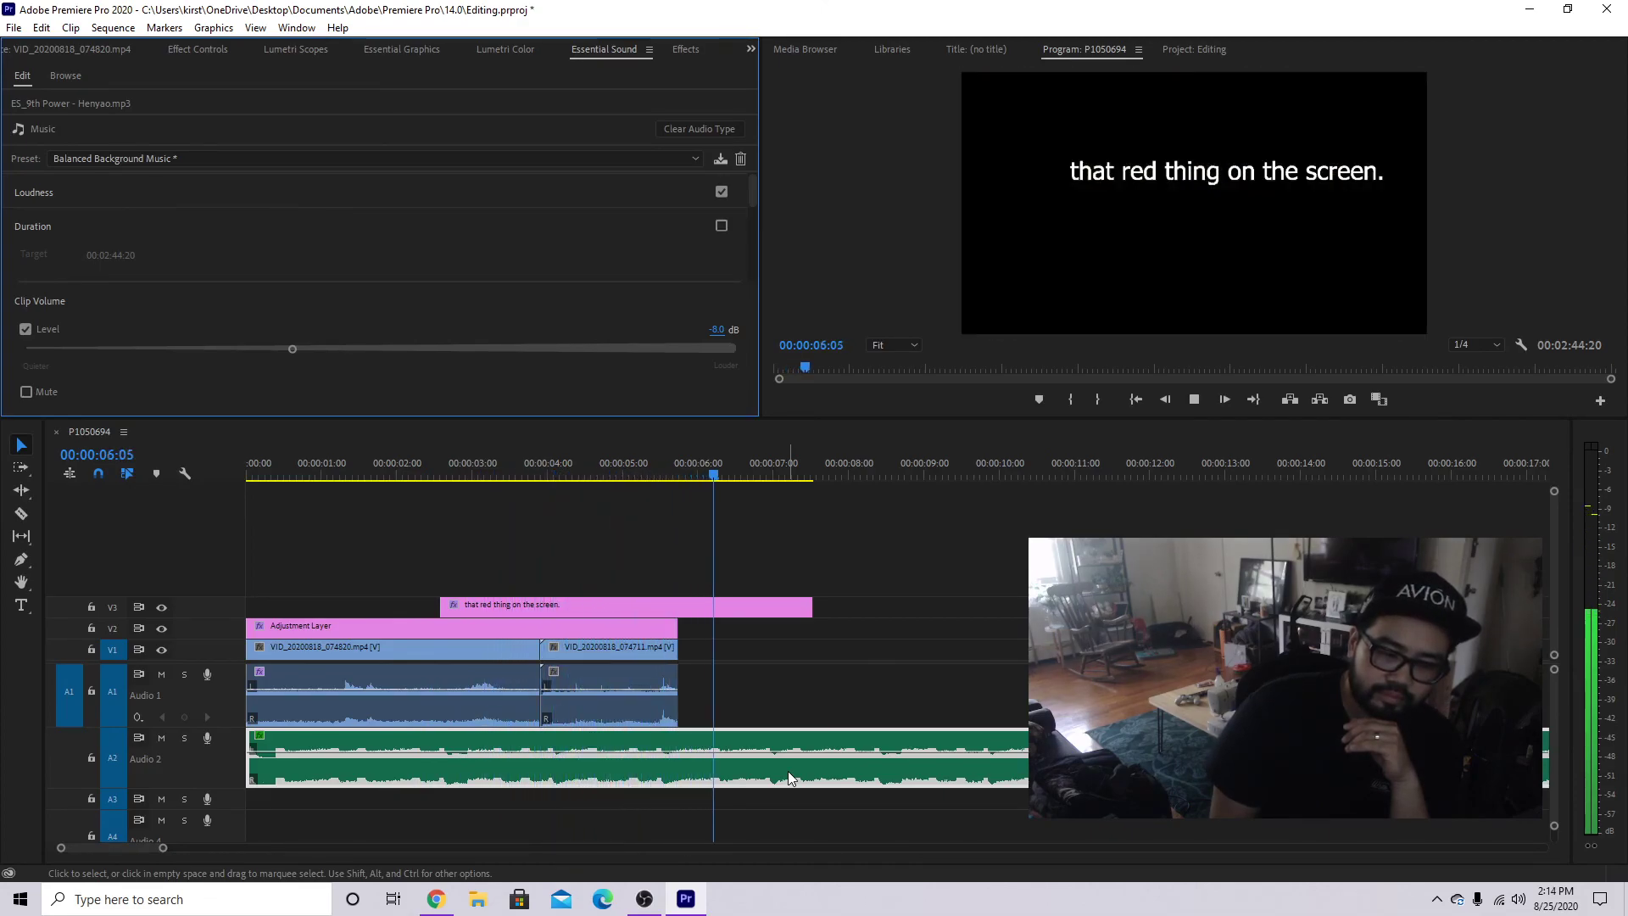
key("space")
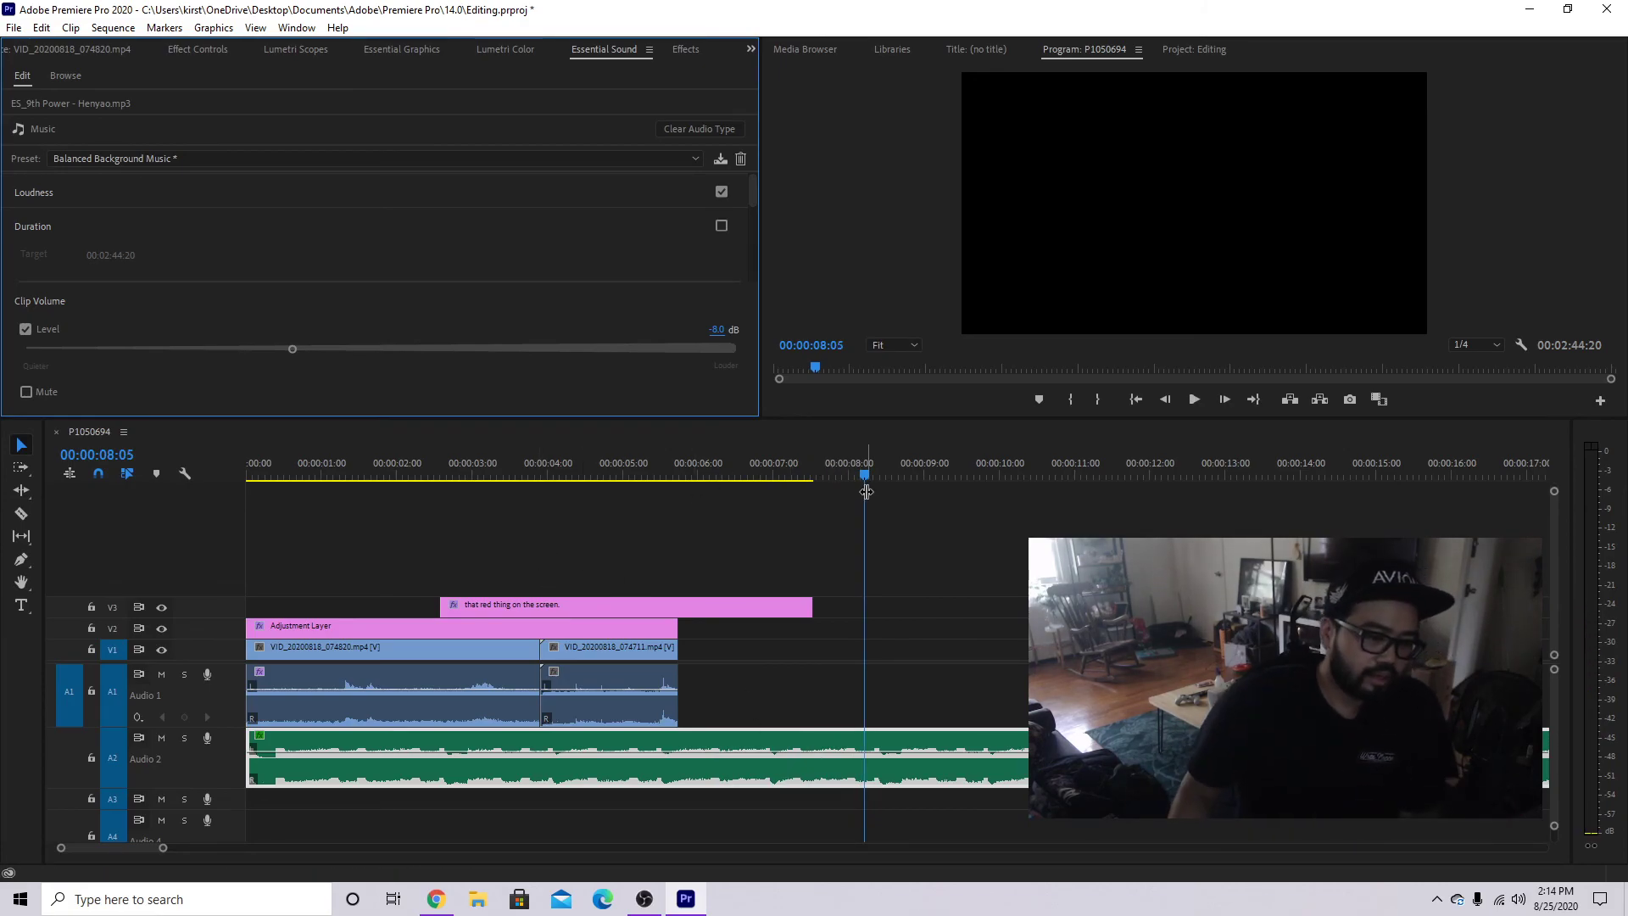
left_click_drag(861, 471, 157, 465)
left_click(312, 158)
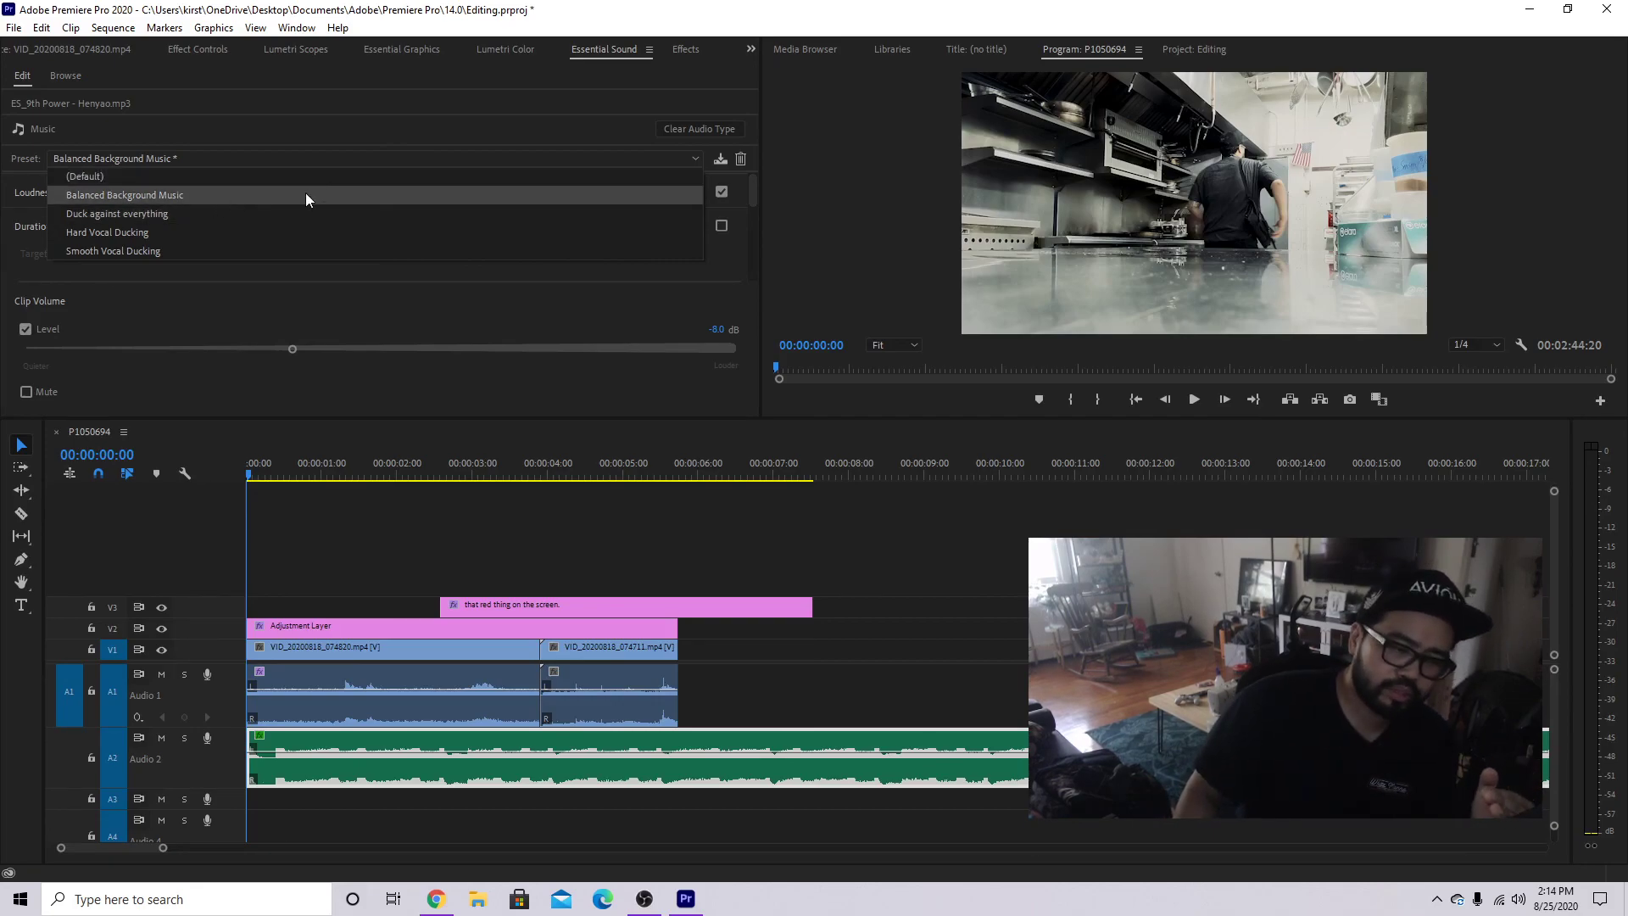
left_click(595, 330)
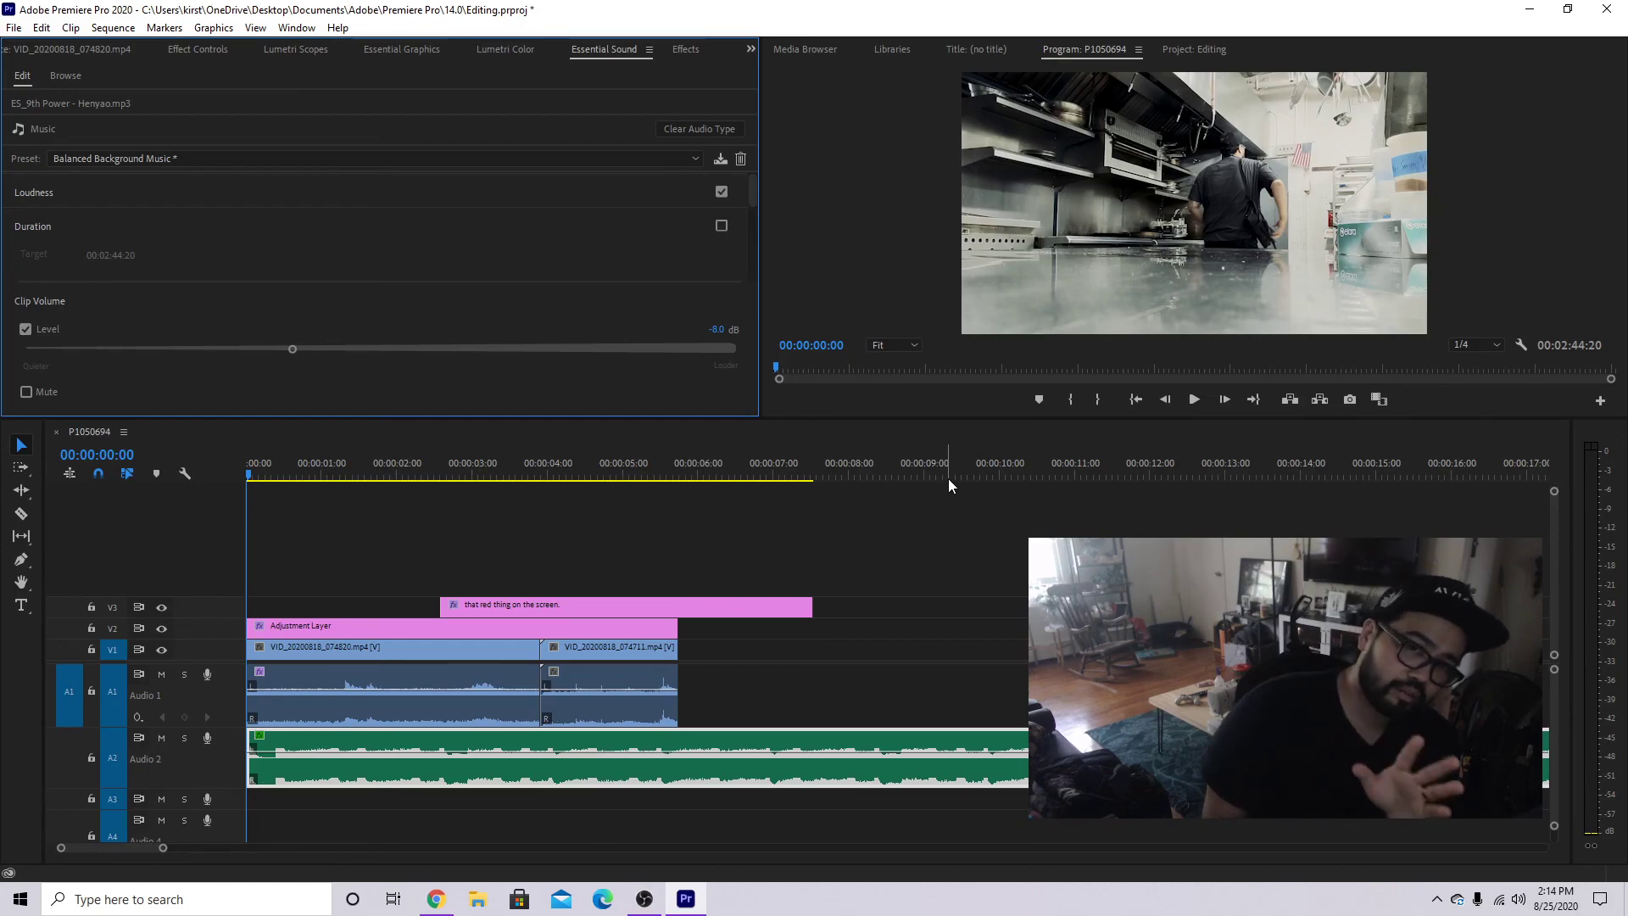
key("space")
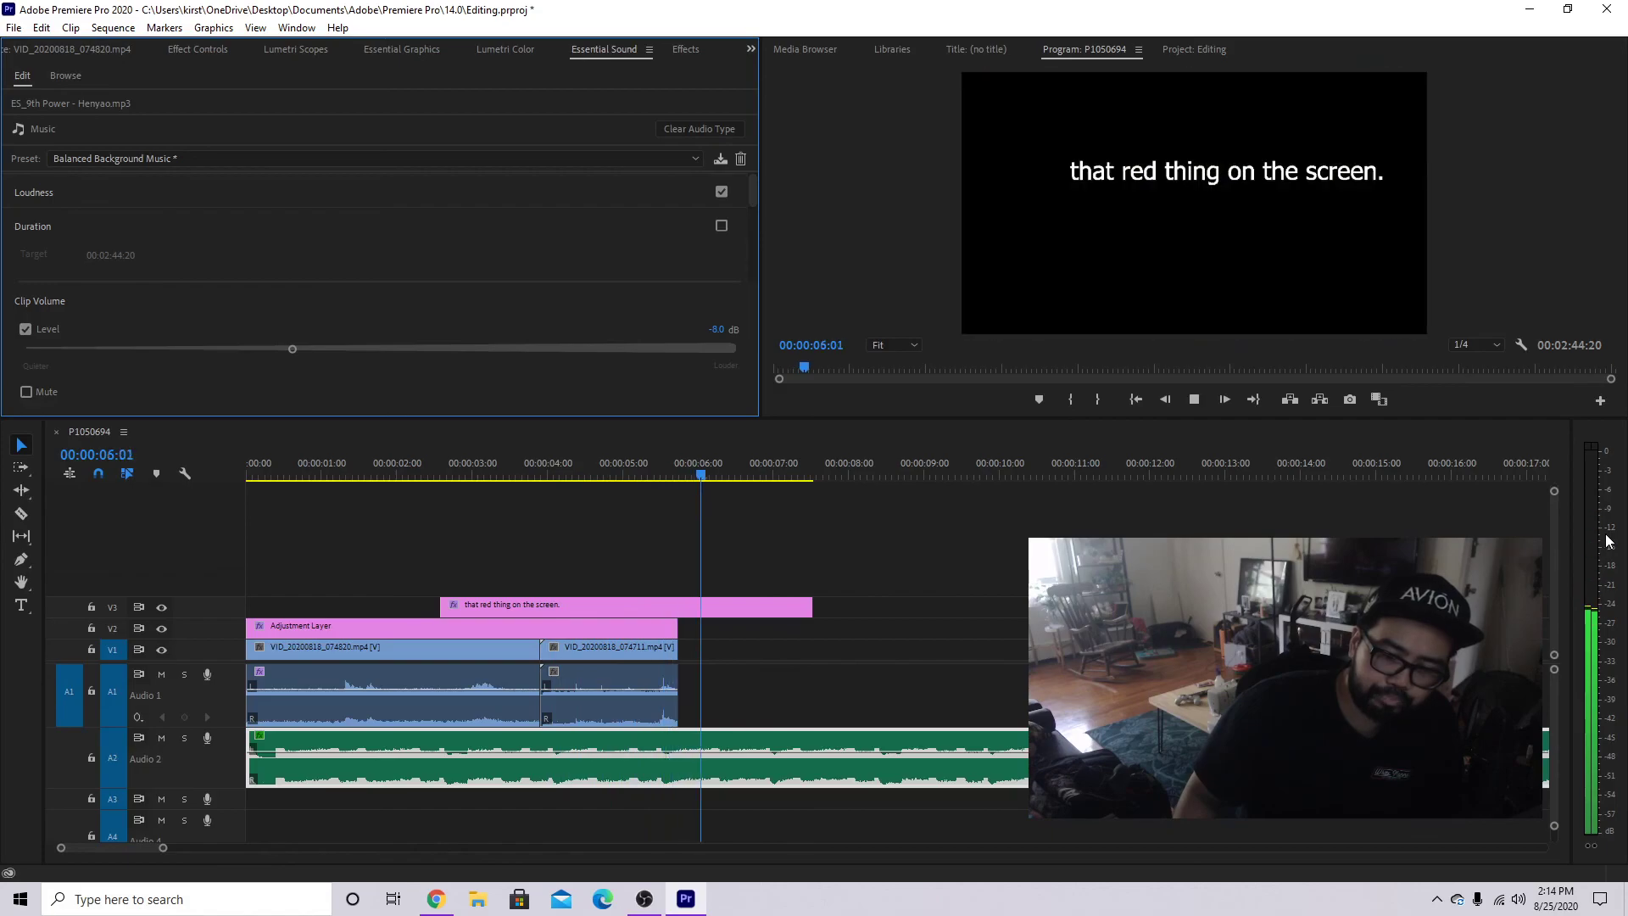
key("space")
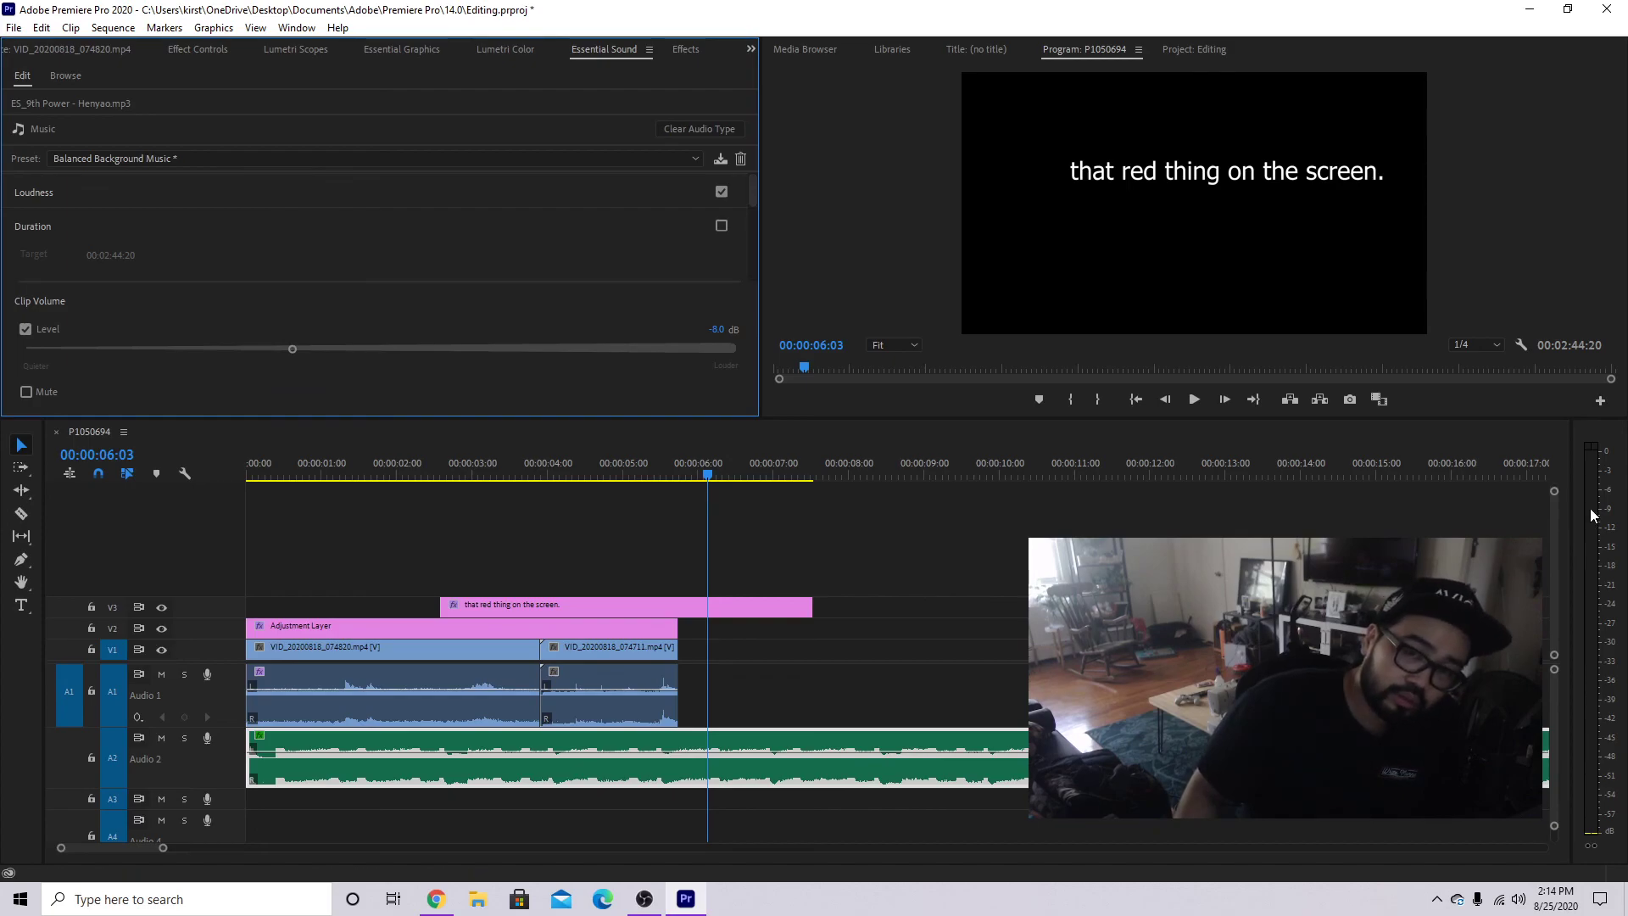
left_click(423, 479)
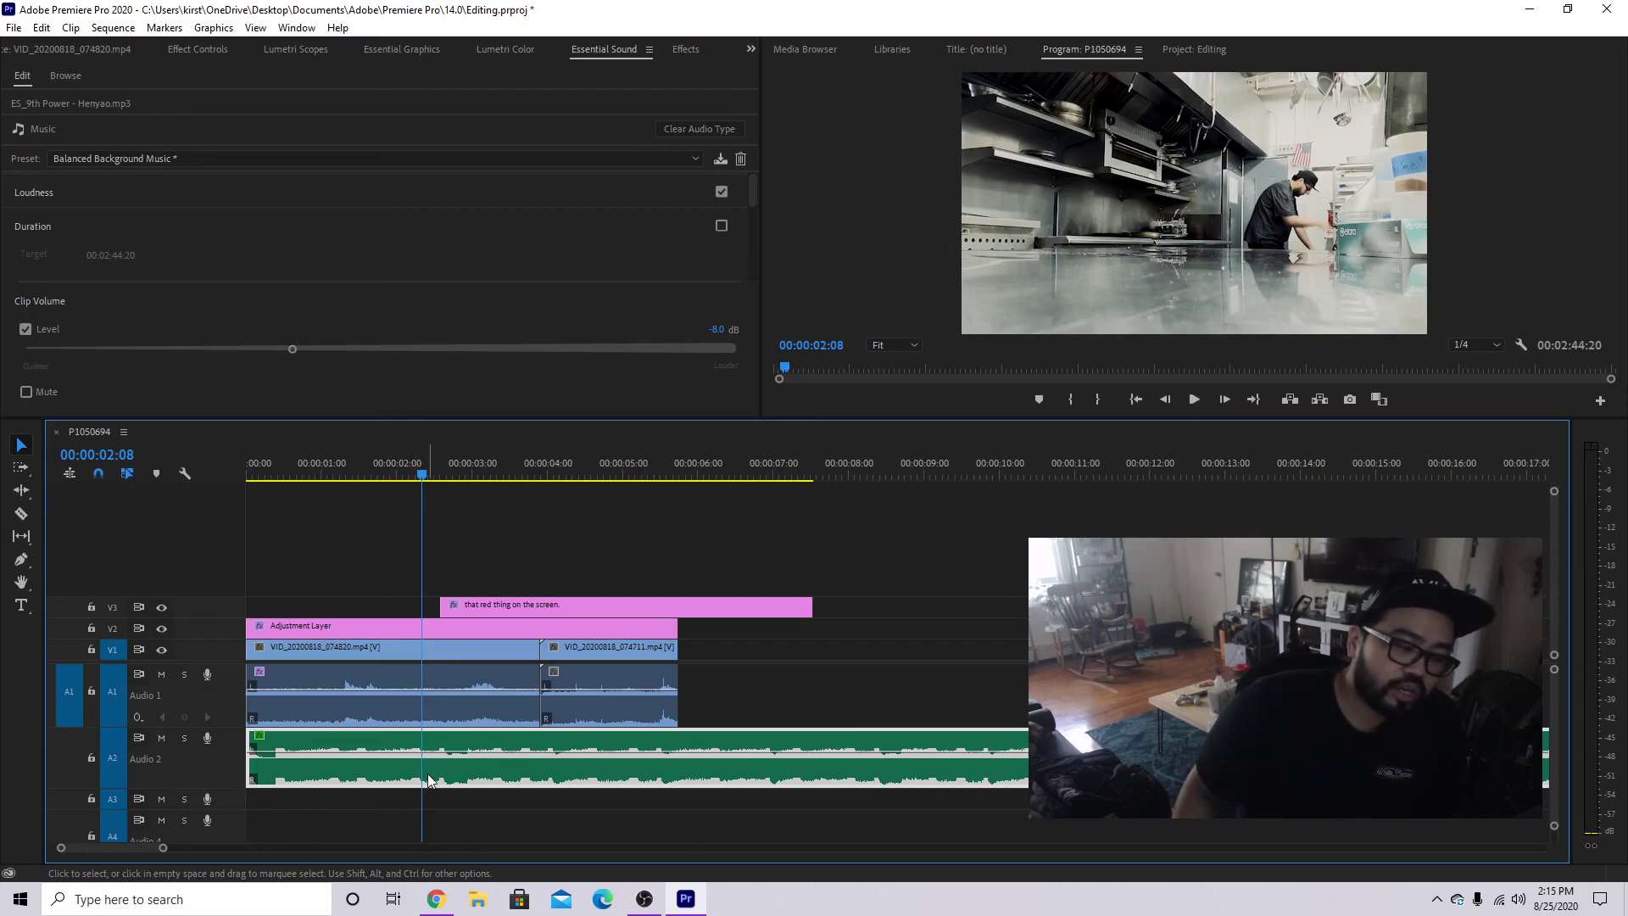
left_click(486, 760)
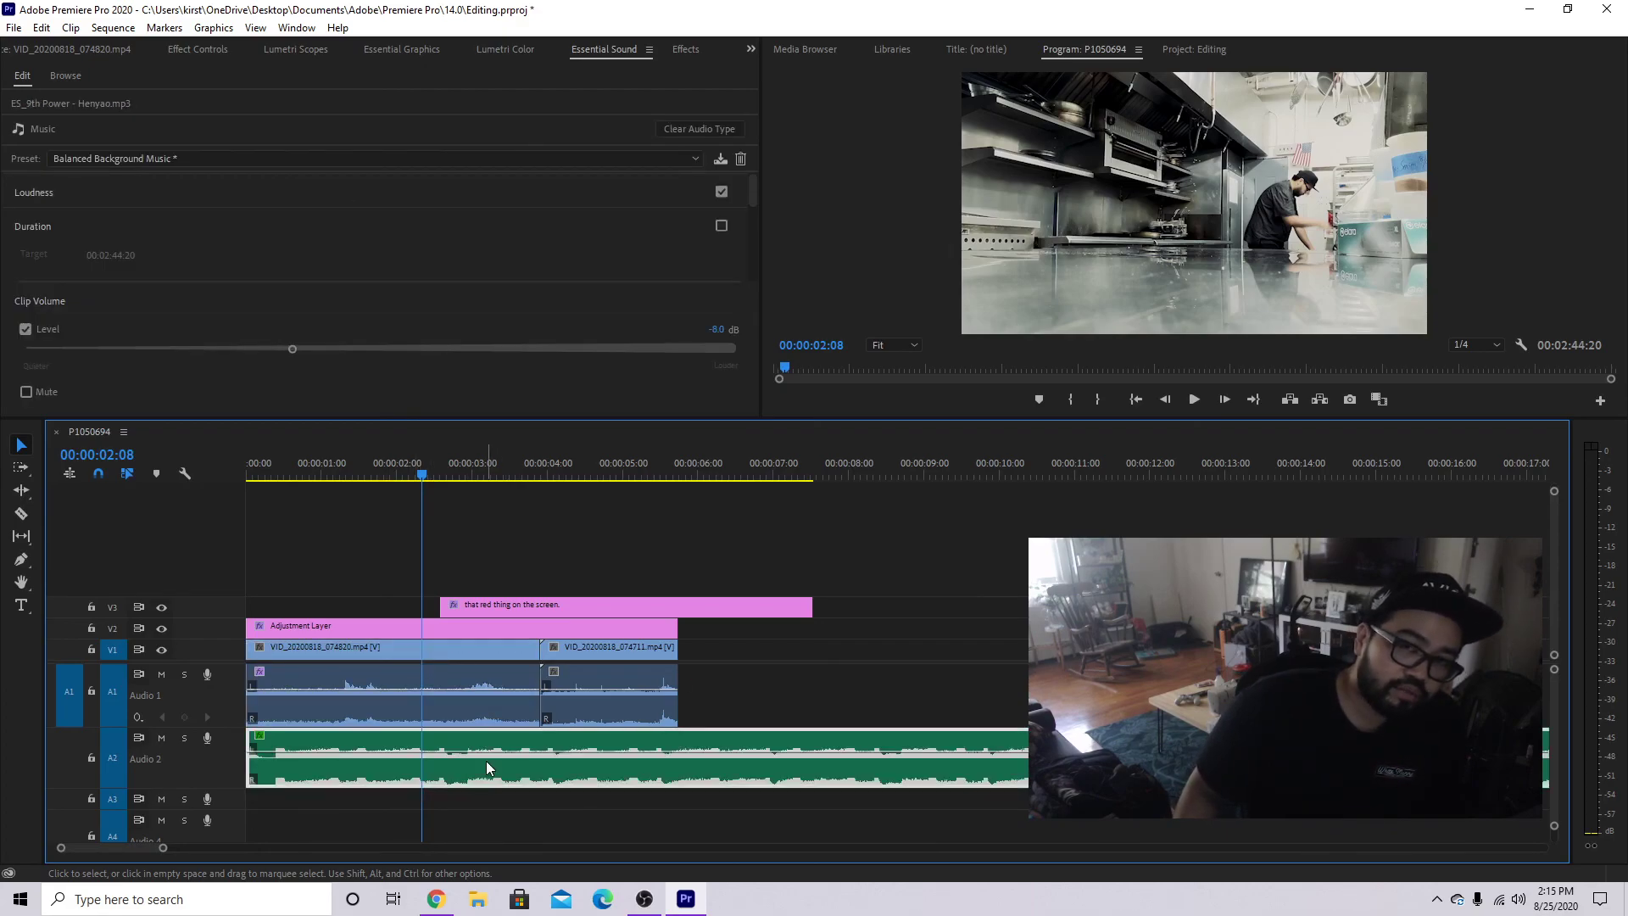